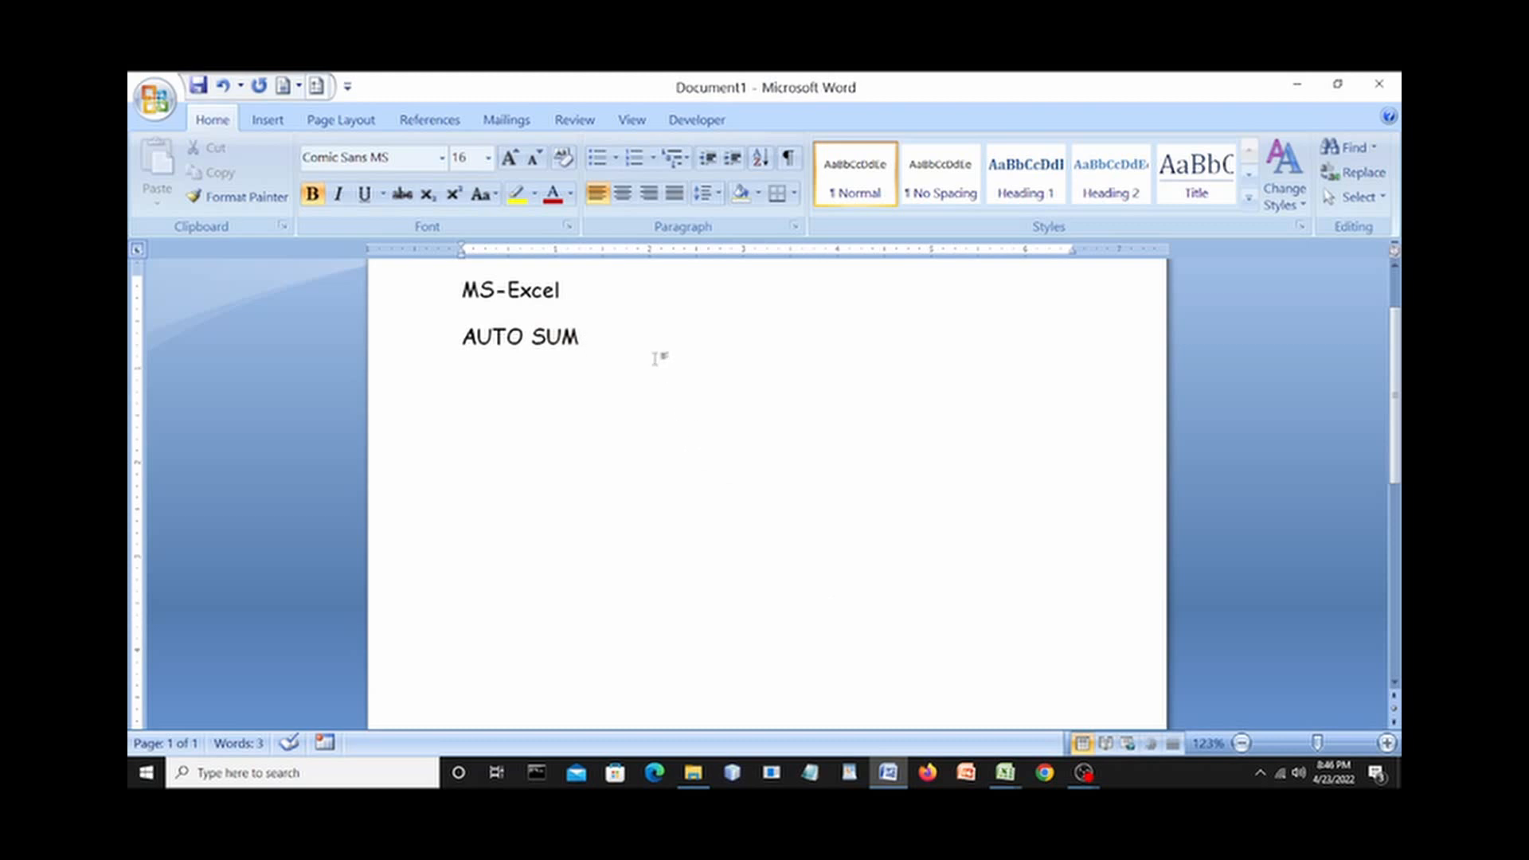
Complete the Word line to read 'AUTO SUM TO ADD YOUR DATA' and switch to Excel.
{"action": "type", "text": "TO ADD YOUR "}
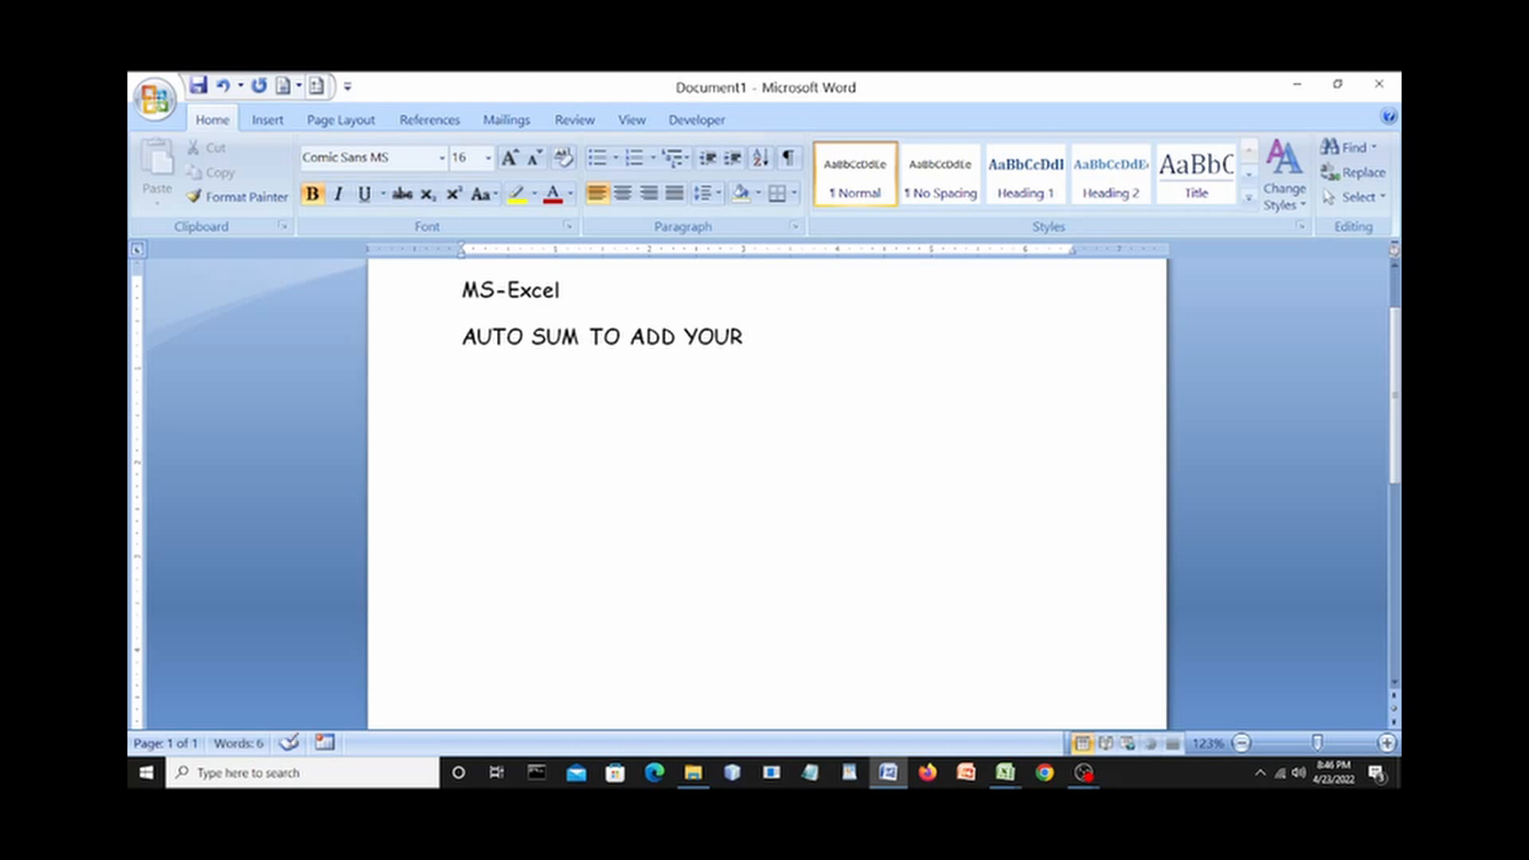
{"action": "type", "text": "DATA"}
{"action": "key", "text": "alt+Tab"}
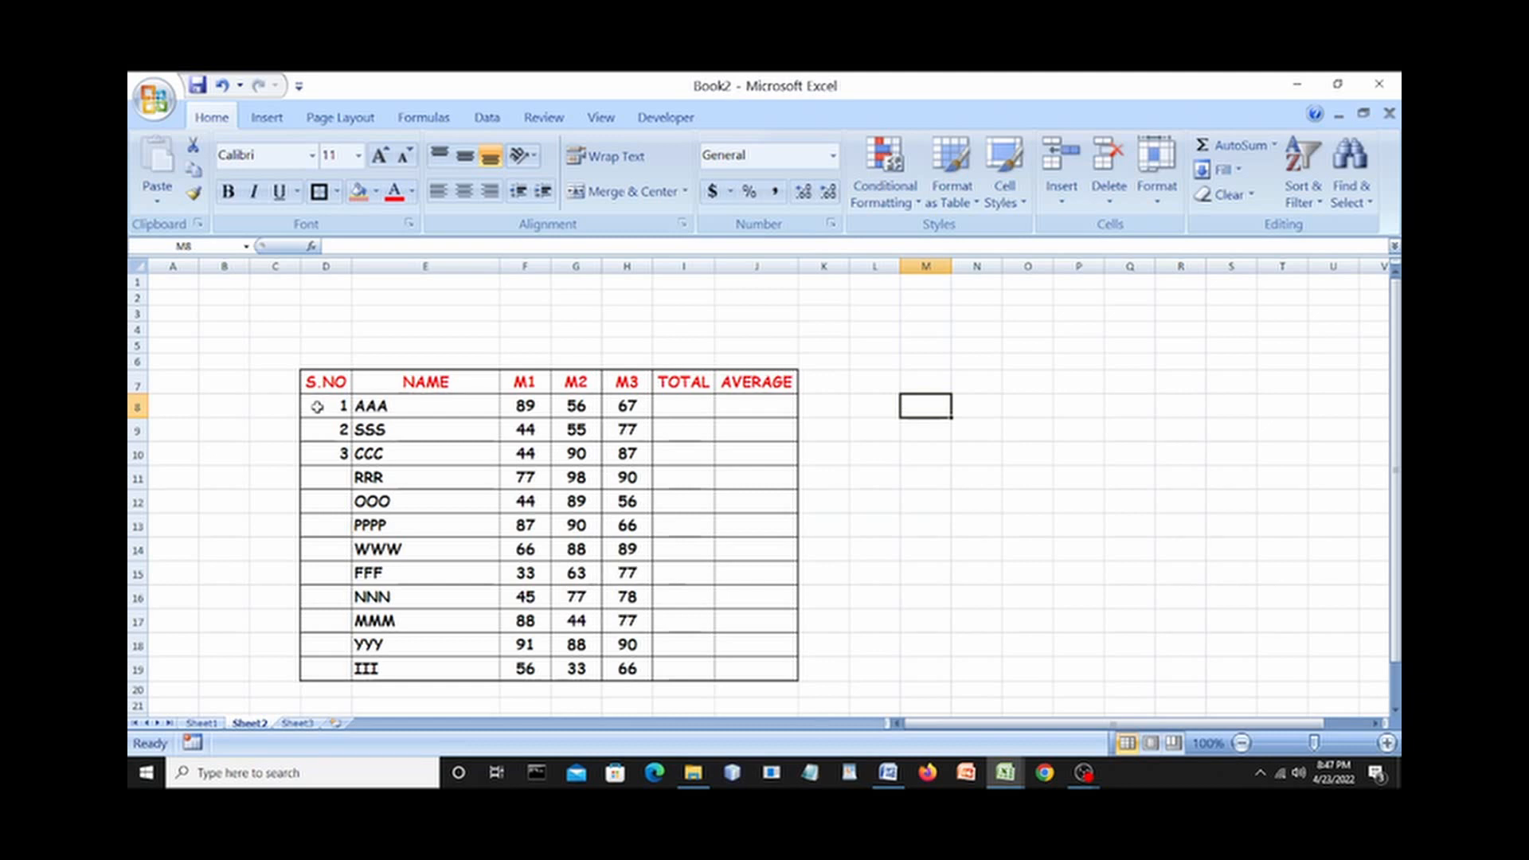
Fill S.NO with serial numbers 1–12 down to row 19, centred horizontally and vertically.
{"action": "left_click_drag", "start_coordinate": [319, 407], "coordinate": [322, 444]}
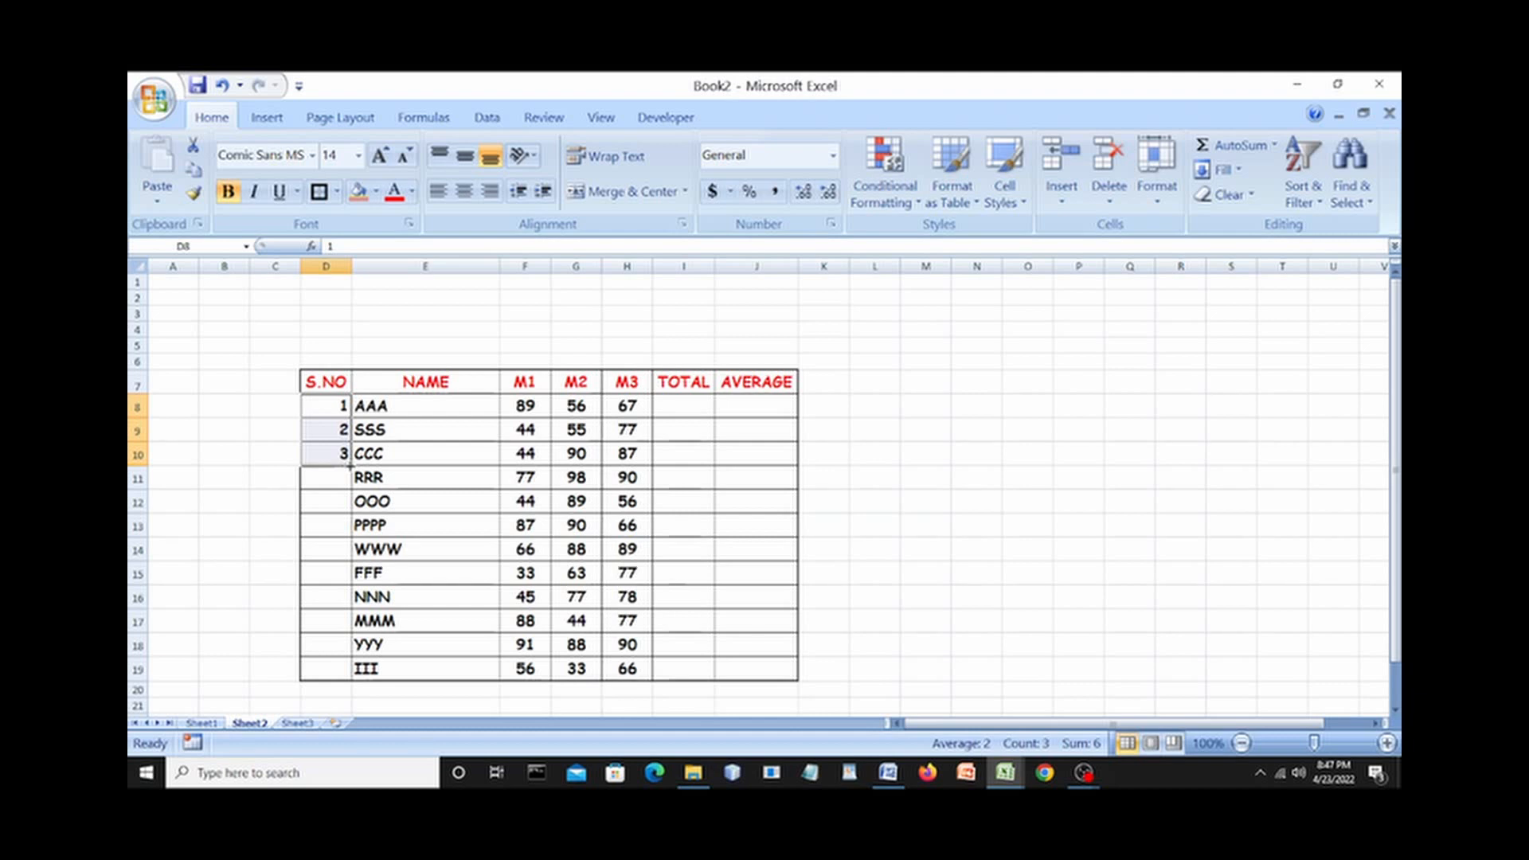
{"action": "left_click_drag", "start_coordinate": [349, 466], "coordinate": [356, 676]}
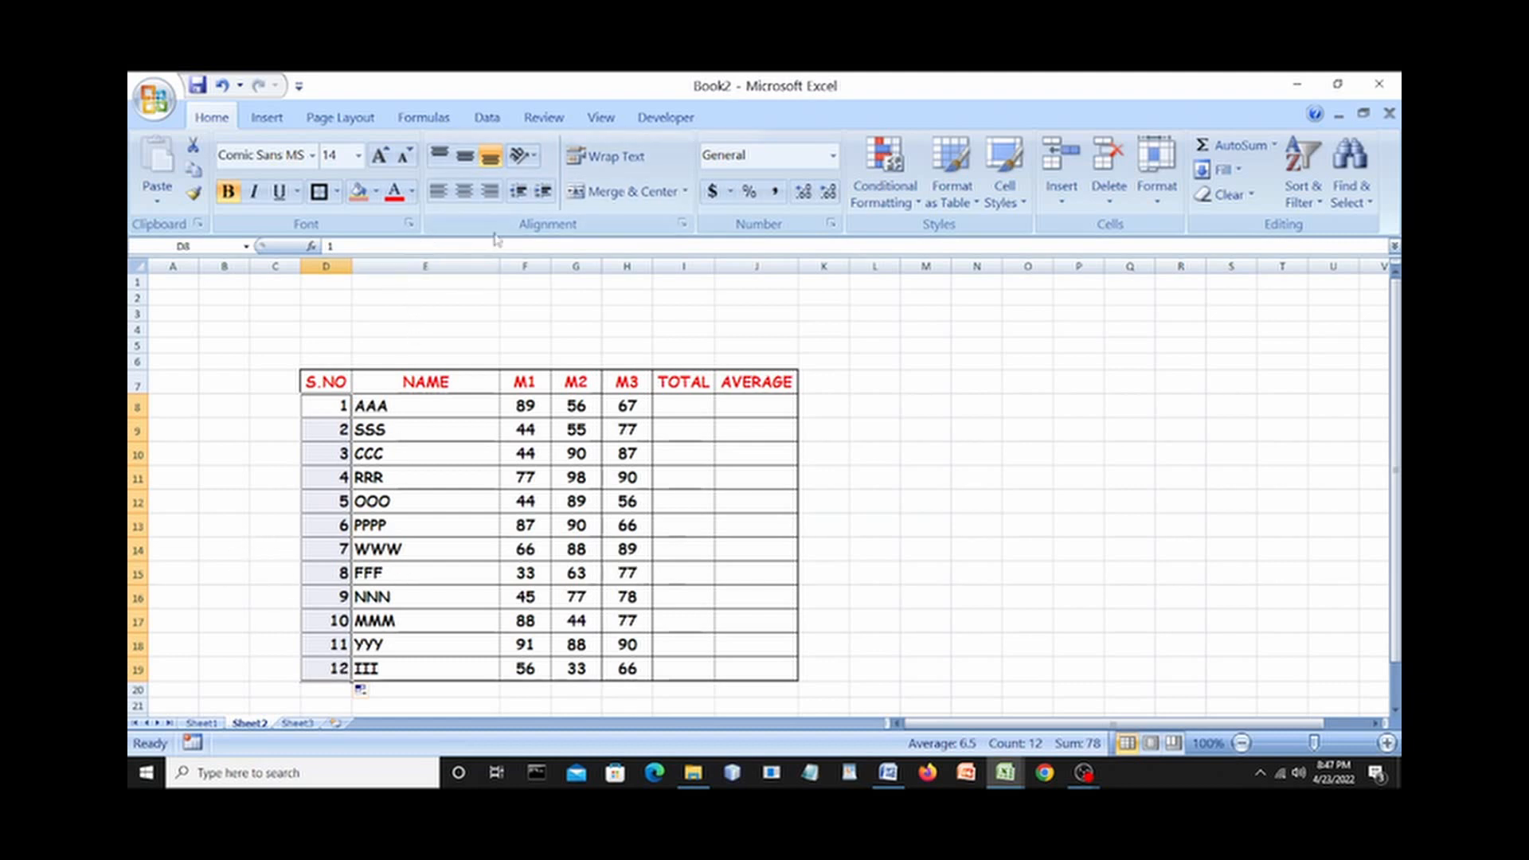
{"action": "left_click", "coordinate": [463, 192]}
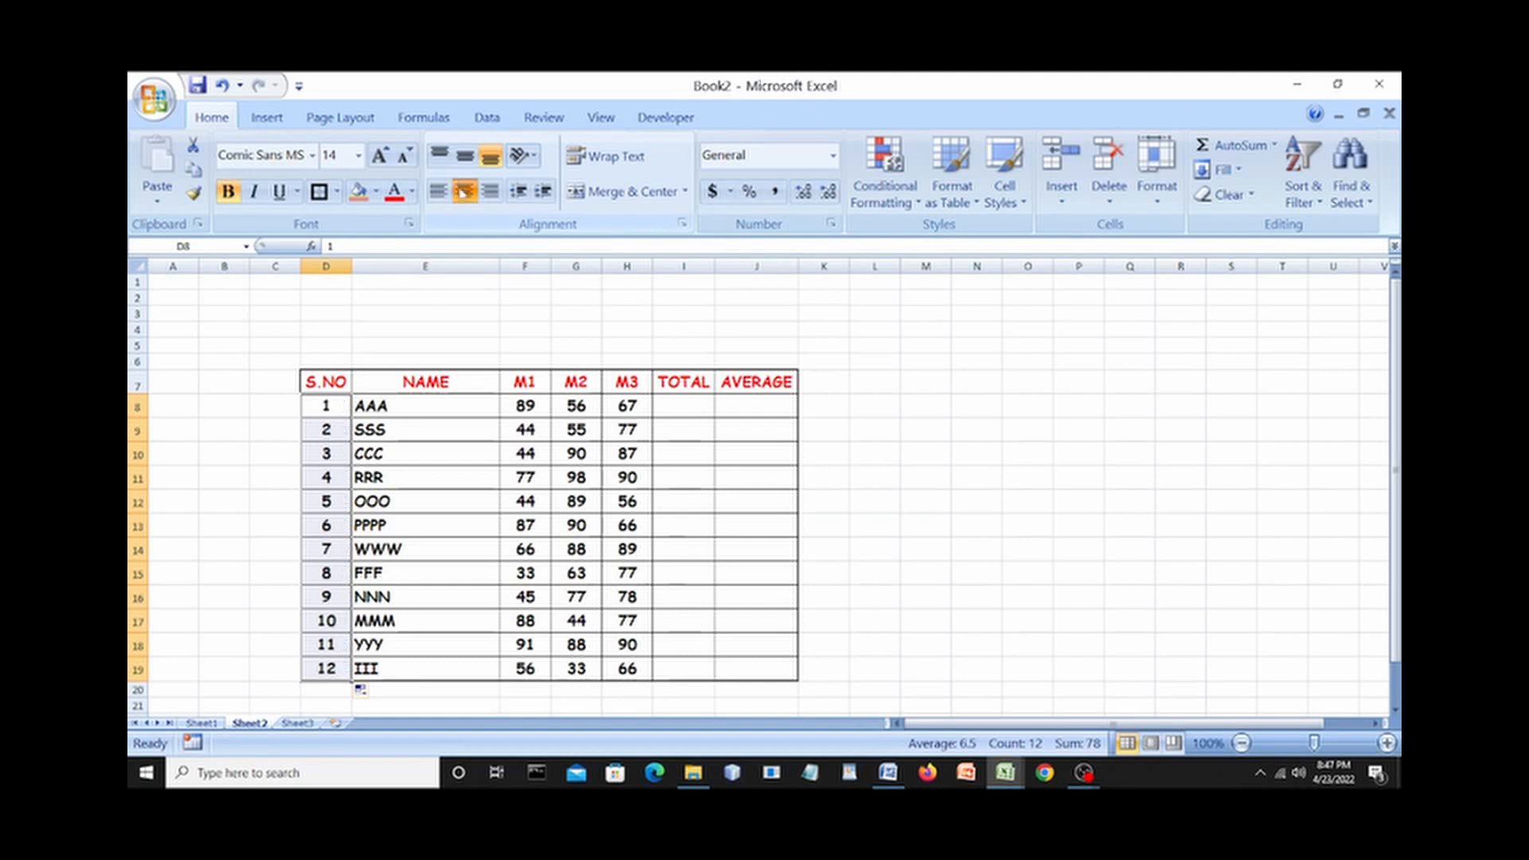
{"action": "left_click", "coordinate": [465, 159]}
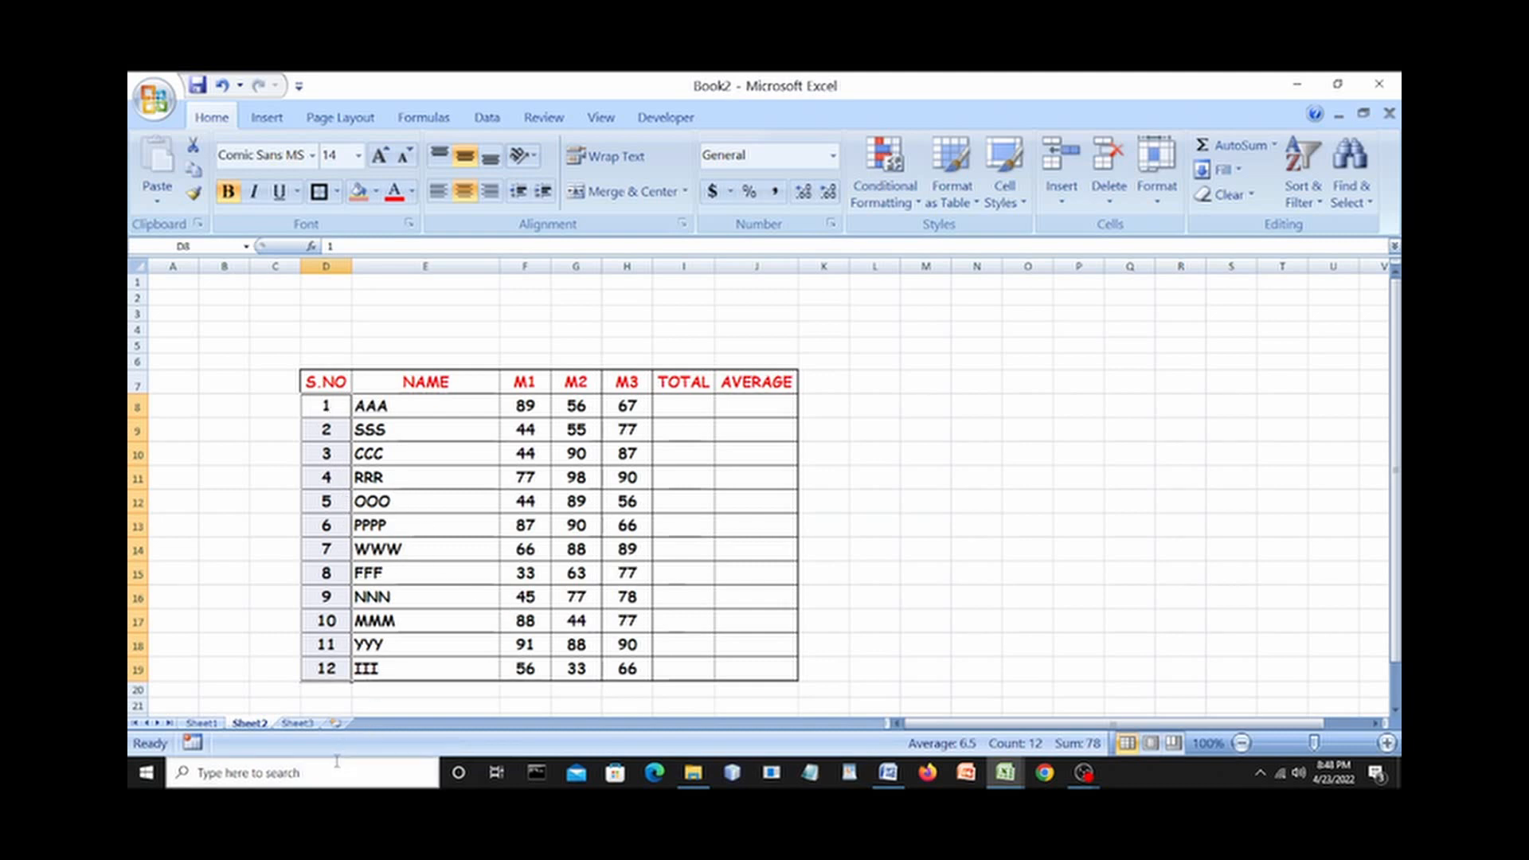
Start an AutoSum of F8:H8 in AAA's TOTAL cell I8, then go to the Word notes.
{"action": "scroll", "coordinate": [363, 585], "scroll_direction": "down", "scroll_amount": 2}
{"action": "left_click", "coordinate": [411, 626]}
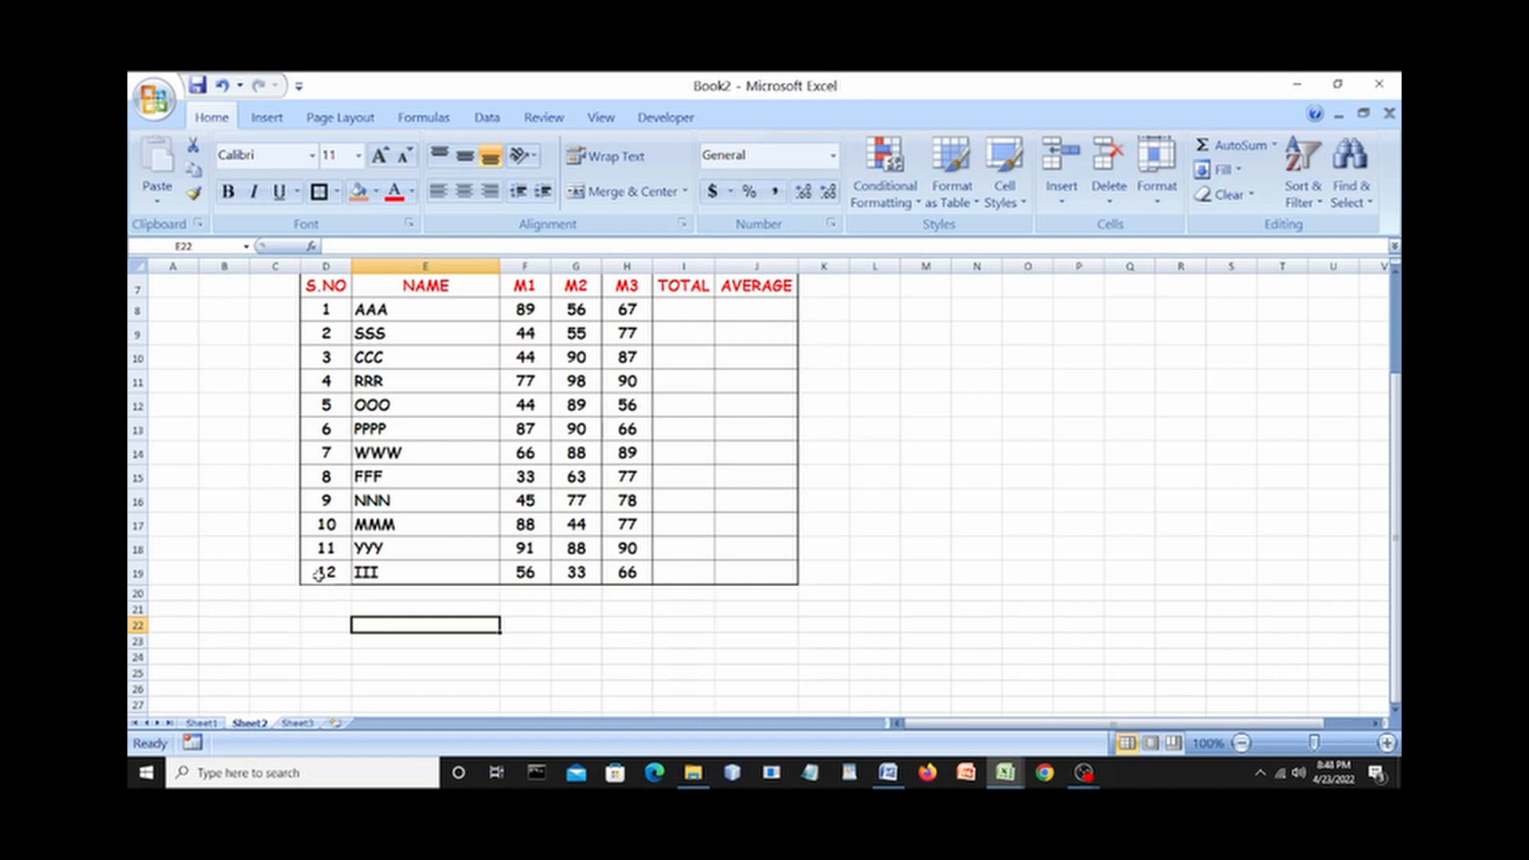
{"action": "scroll", "coordinate": [427, 529], "scroll_direction": "up", "scroll_amount": 2}
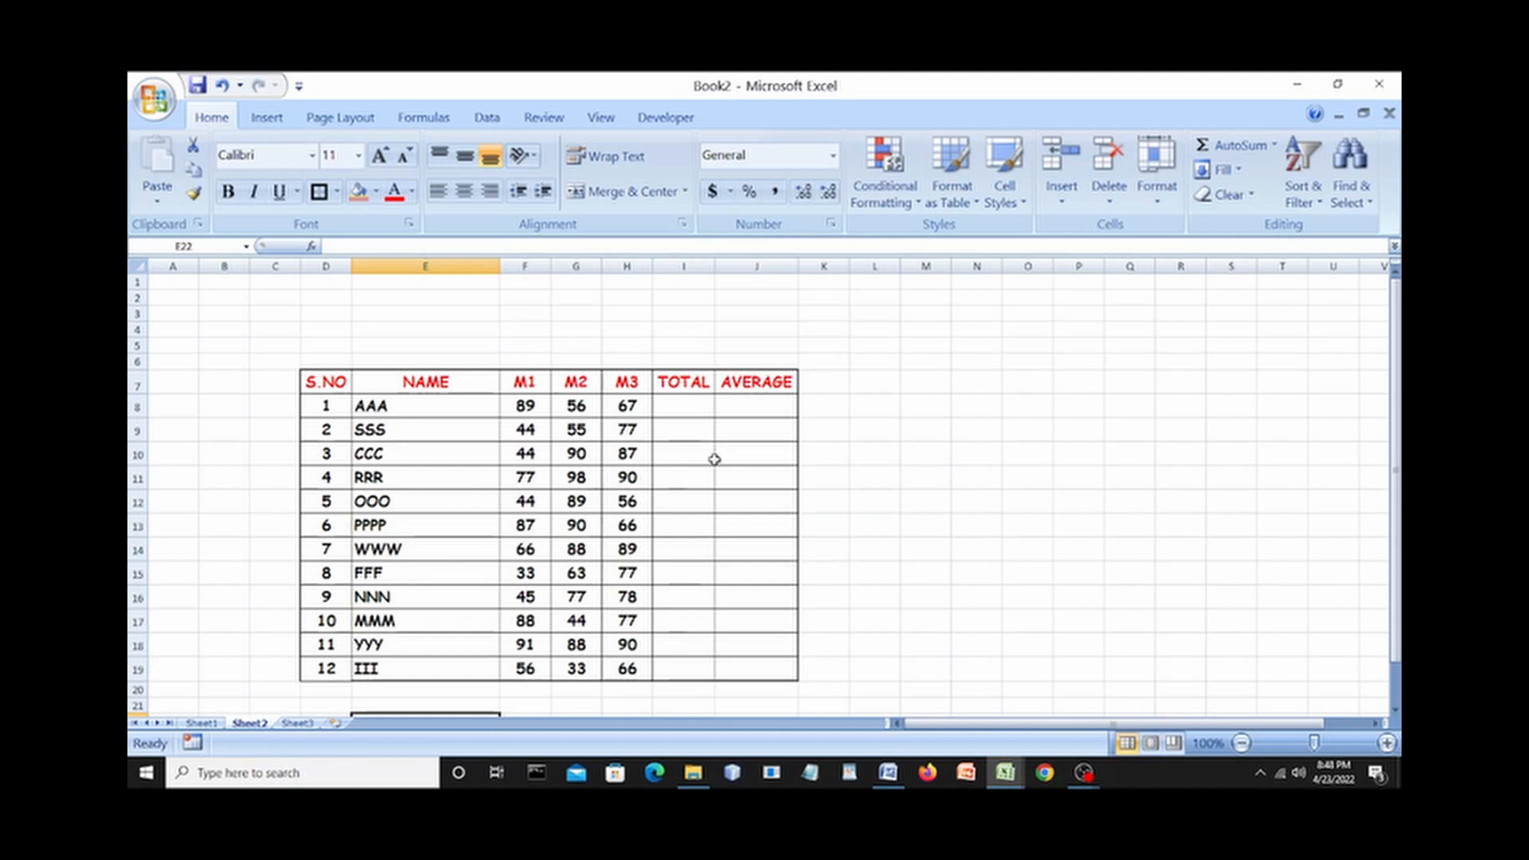
{"action": "left_click", "coordinate": [676, 411]}
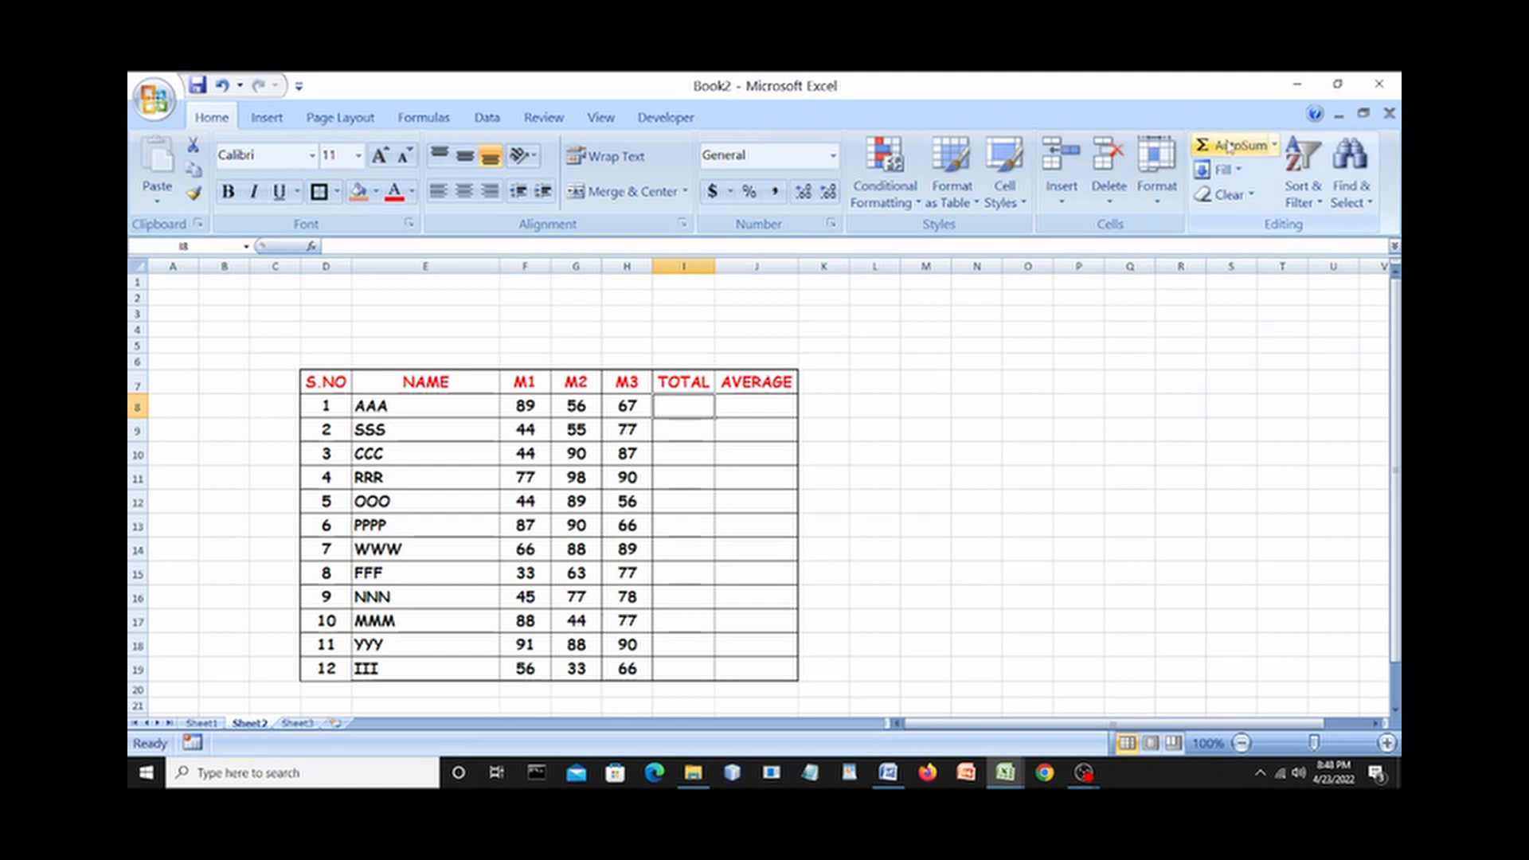
{"action": "left_click", "coordinate": [1230, 146]}
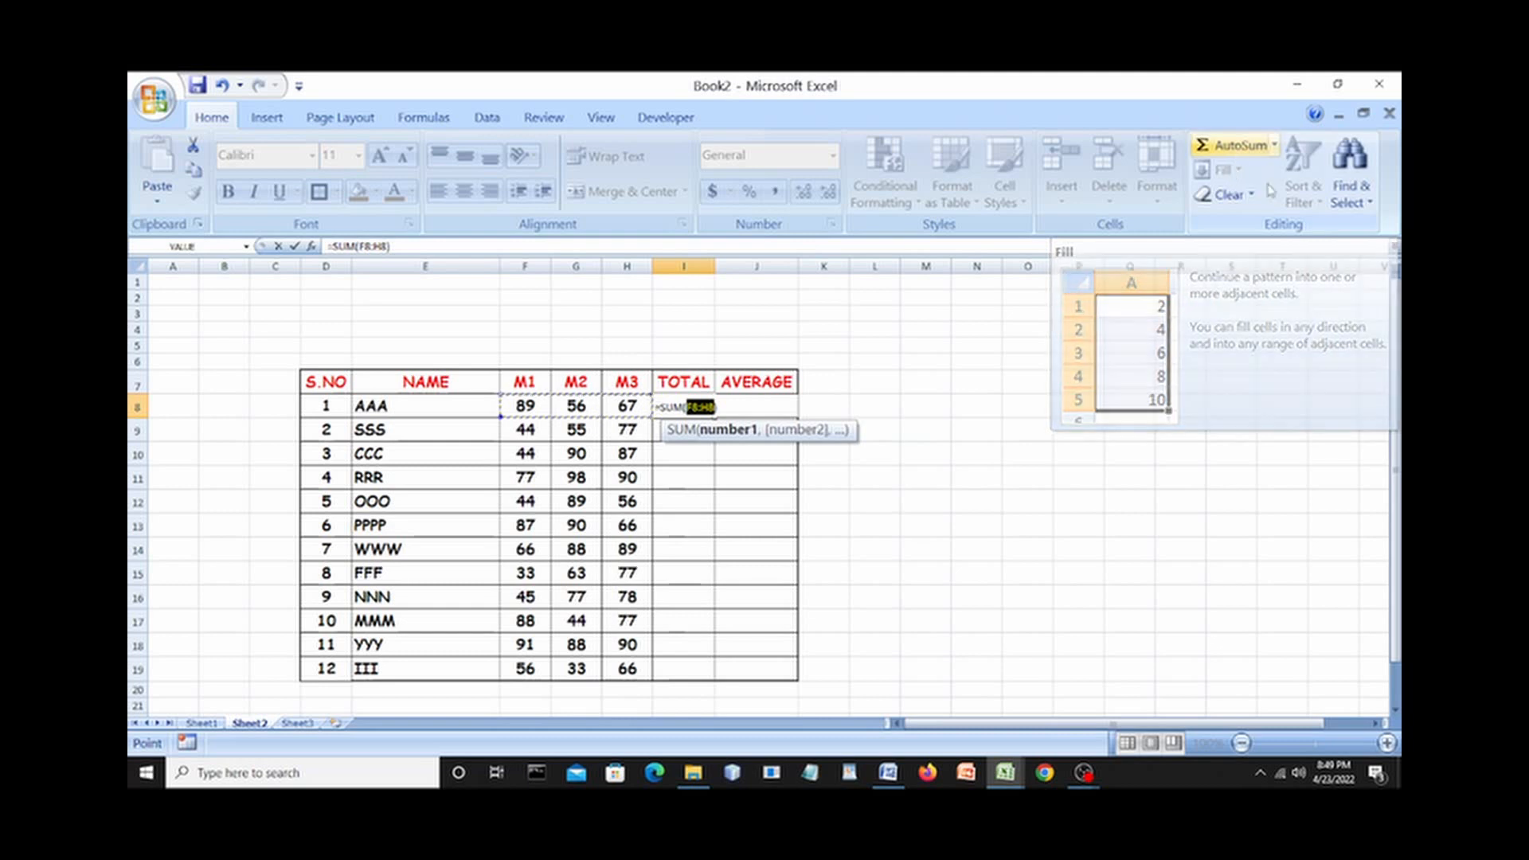
{"action": "left_click", "coordinate": [887, 769]}
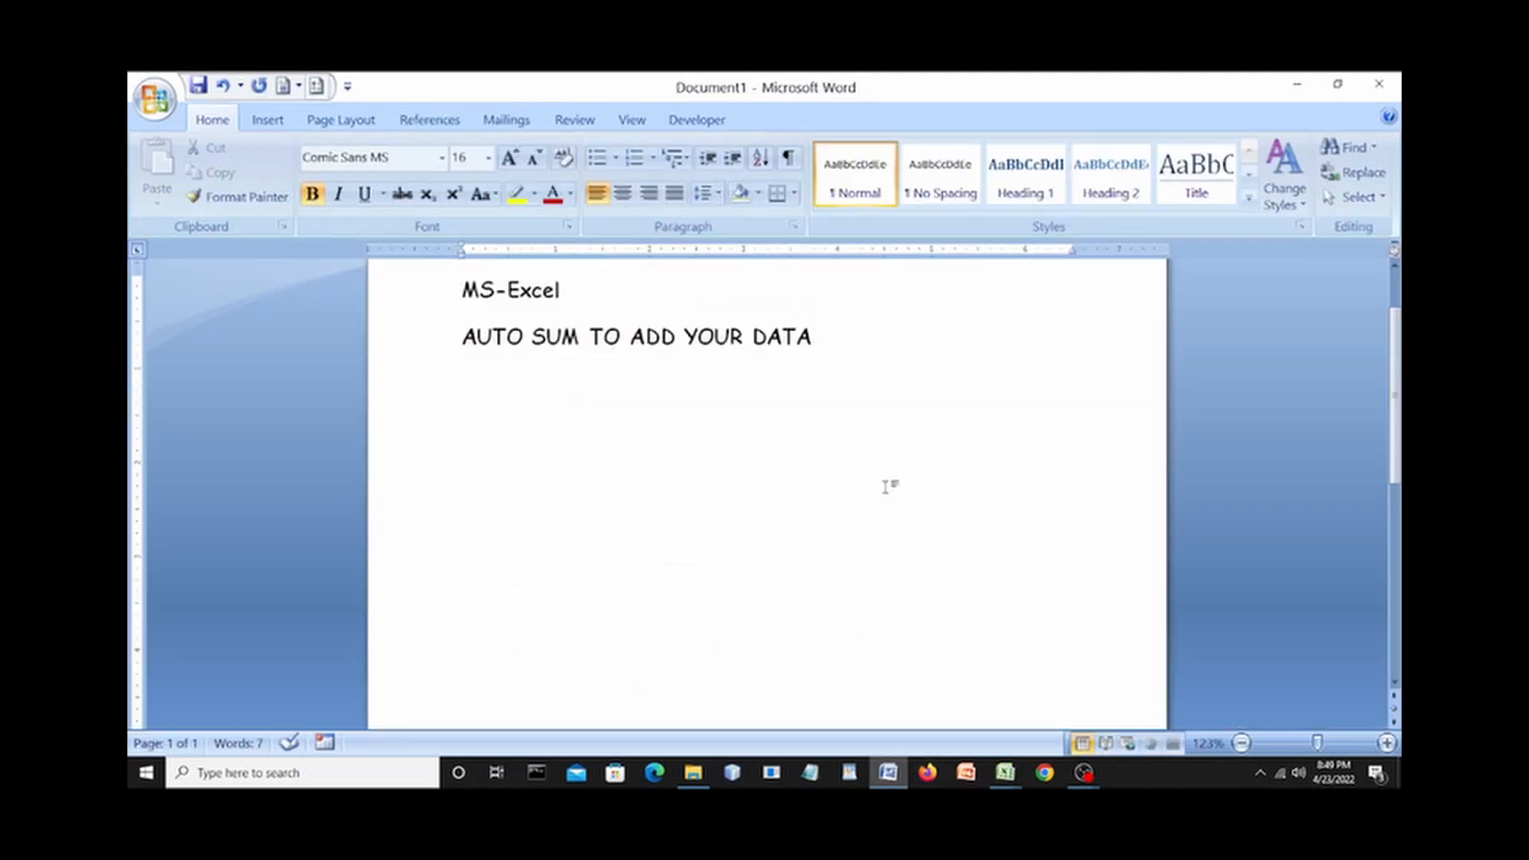
Write =SUM(F8:H8) on a new line under the Word heading, then return to Excel.
{"action": "key", "text": "Return"}
{"action": "type", "text": "F"}
{"action": "type", "text": "8"}
{"action": "type", "text": ":H"}
{"action": "type", "text": "8"}
{"action": "type", "text": "-"}
{"action": "key", "text": "BackSpace"}
{"action": "type", "text": "=SUM"}
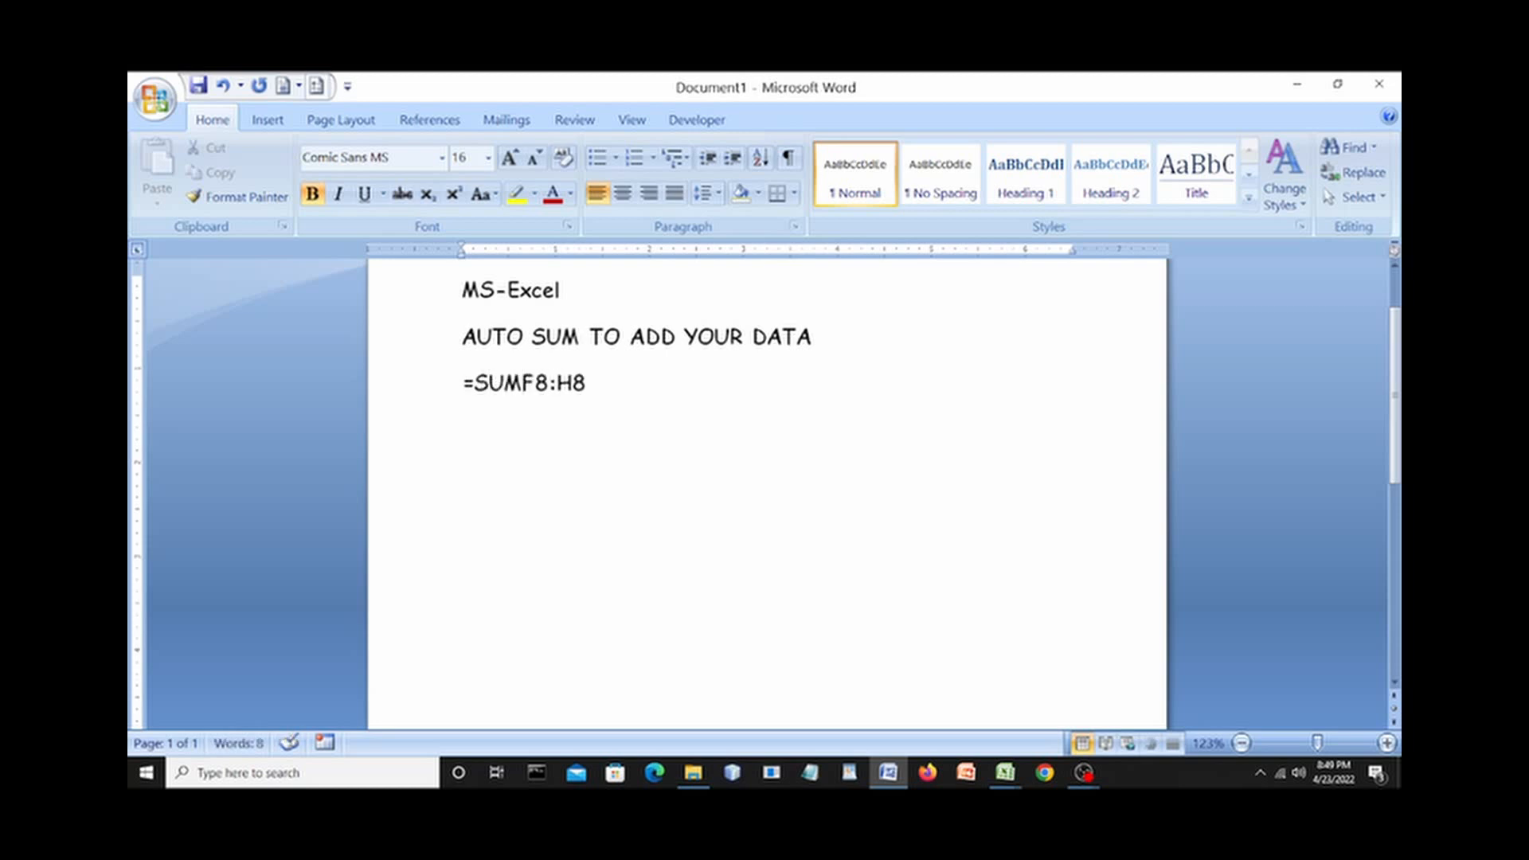
{"action": "type", "text": "("}
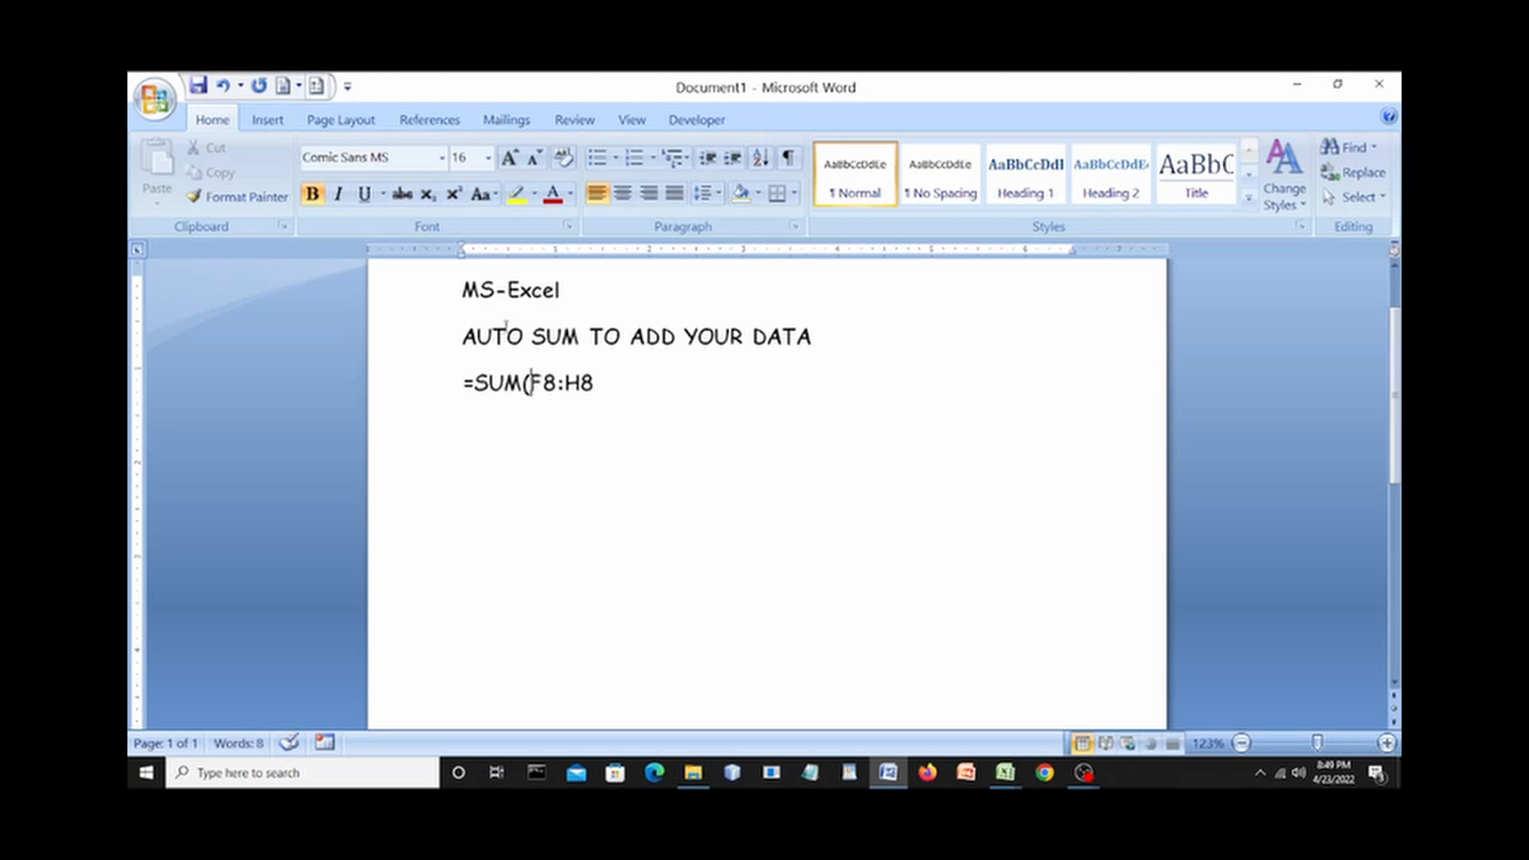
{"action": "left_click", "coordinate": [601, 386]}
{"action": "type", "text": ")"}
{"action": "left_click_drag", "start_coordinate": [565, 386], "coordinate": [581, 386]}
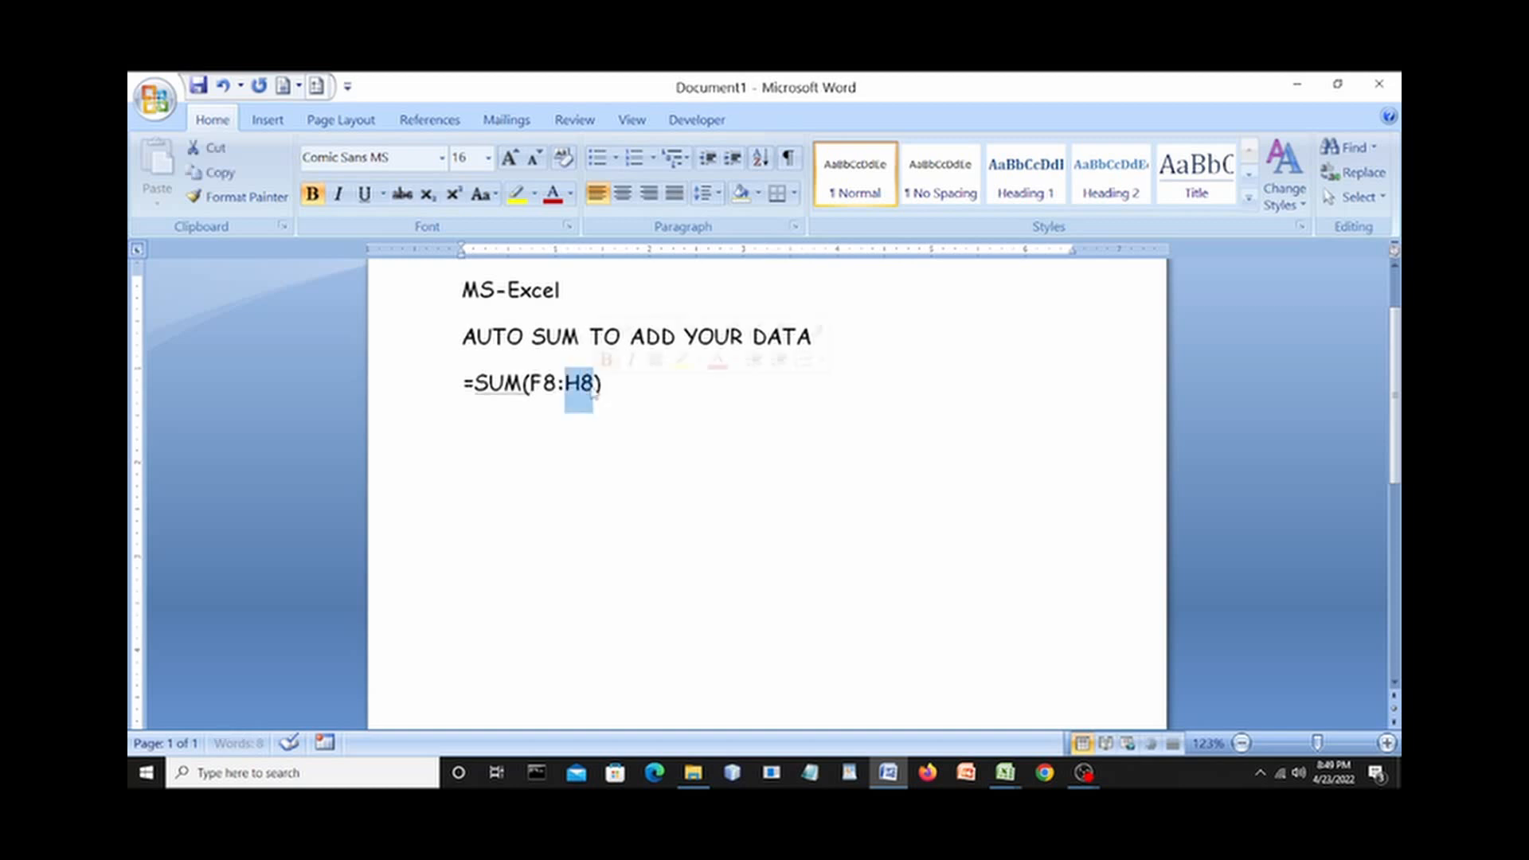
{"action": "left_click", "coordinate": [671, 385]}
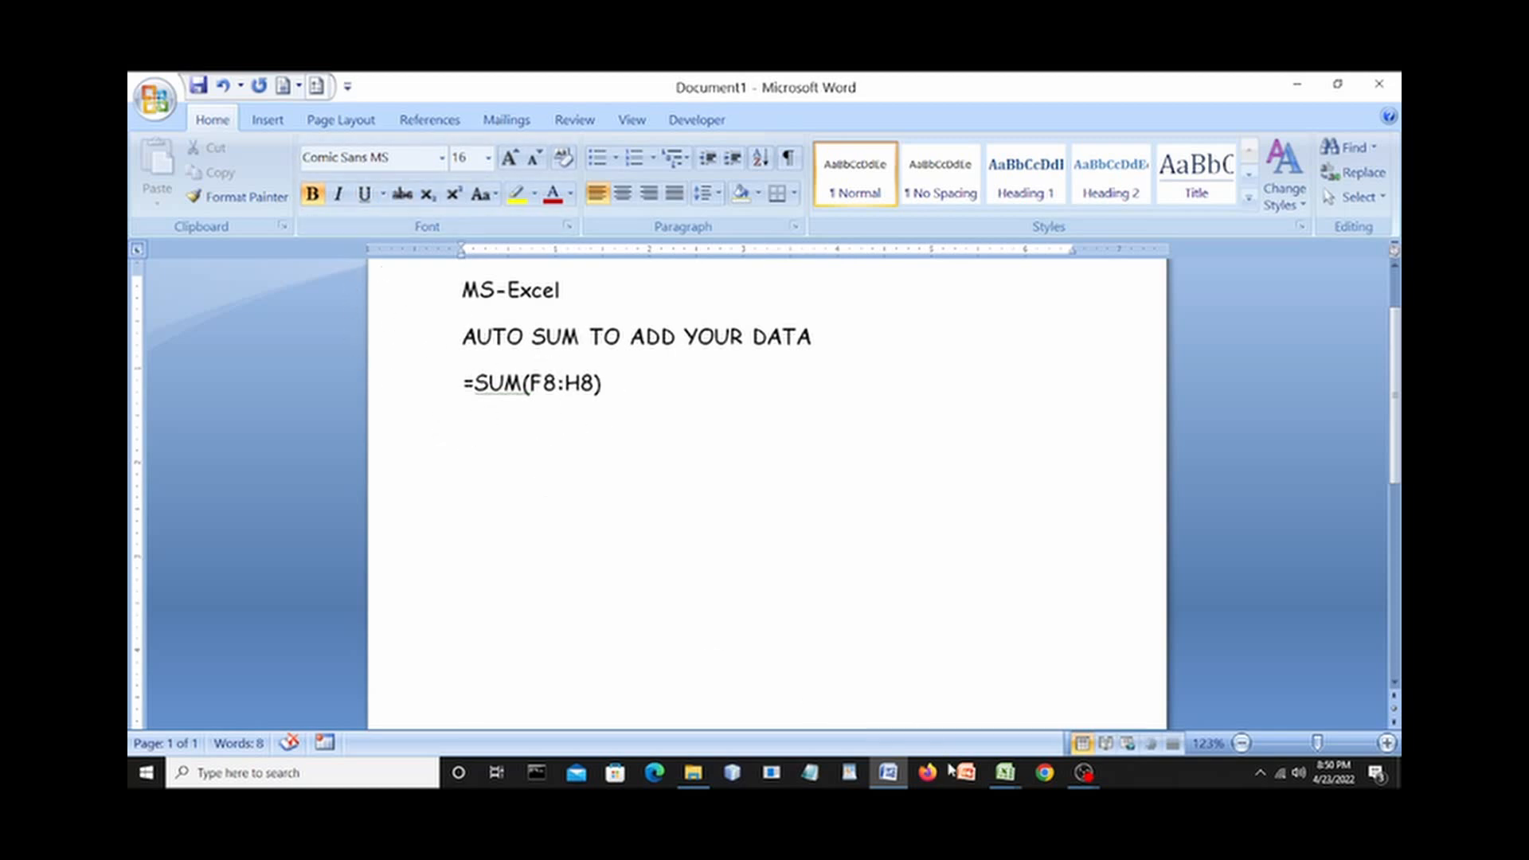
{"action": "mouse_move", "coordinate": [1005, 773]}
{"action": "left_click", "coordinate": [1033, 694]}
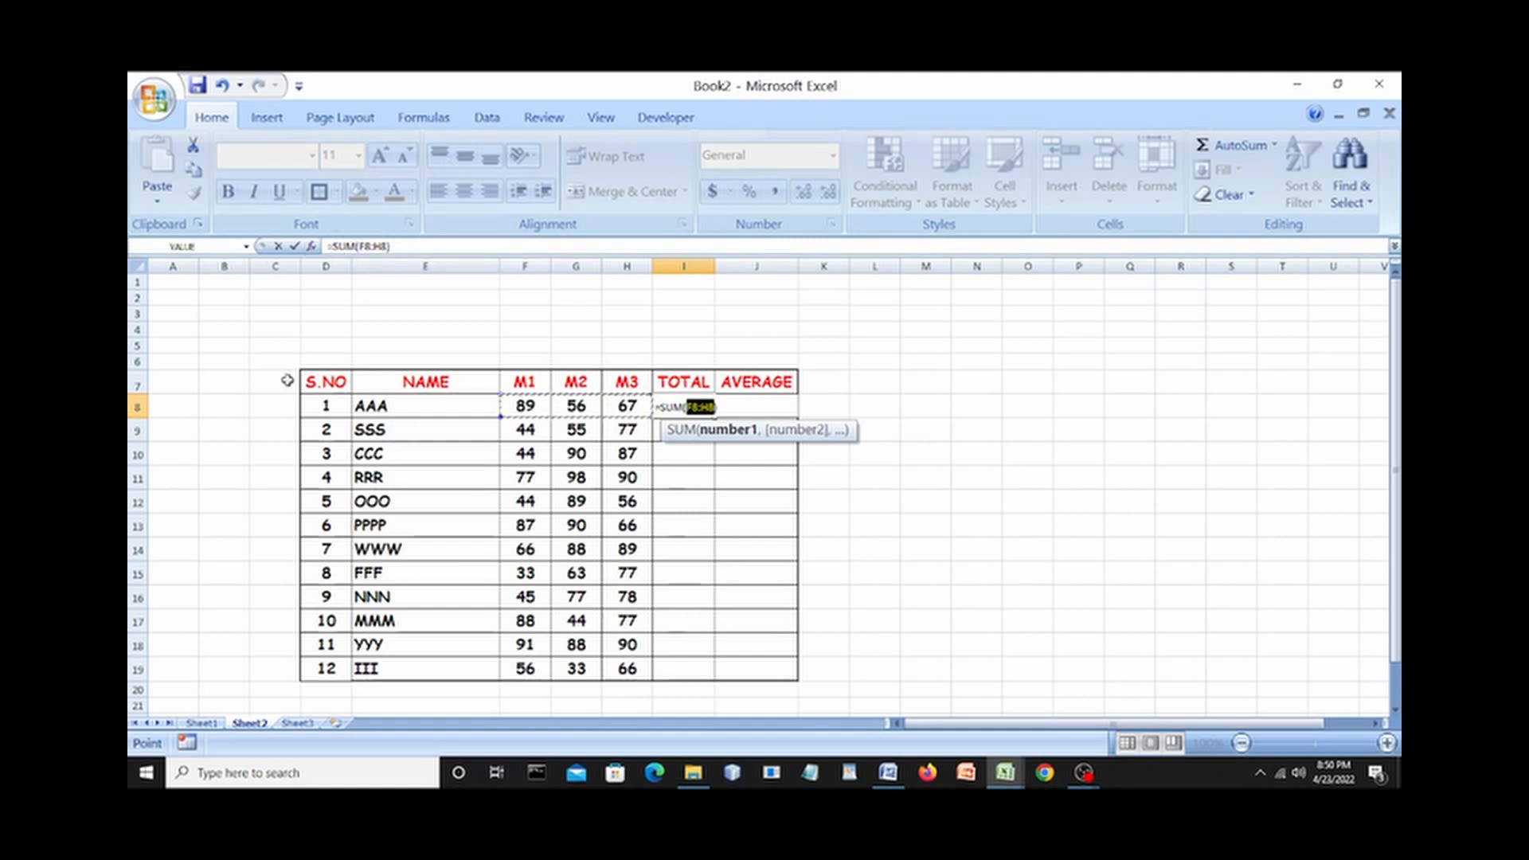
Search Windows for 'magnifier' and open the Magnifier best-match result.
{"action": "left_click", "coordinate": [319, 775]}
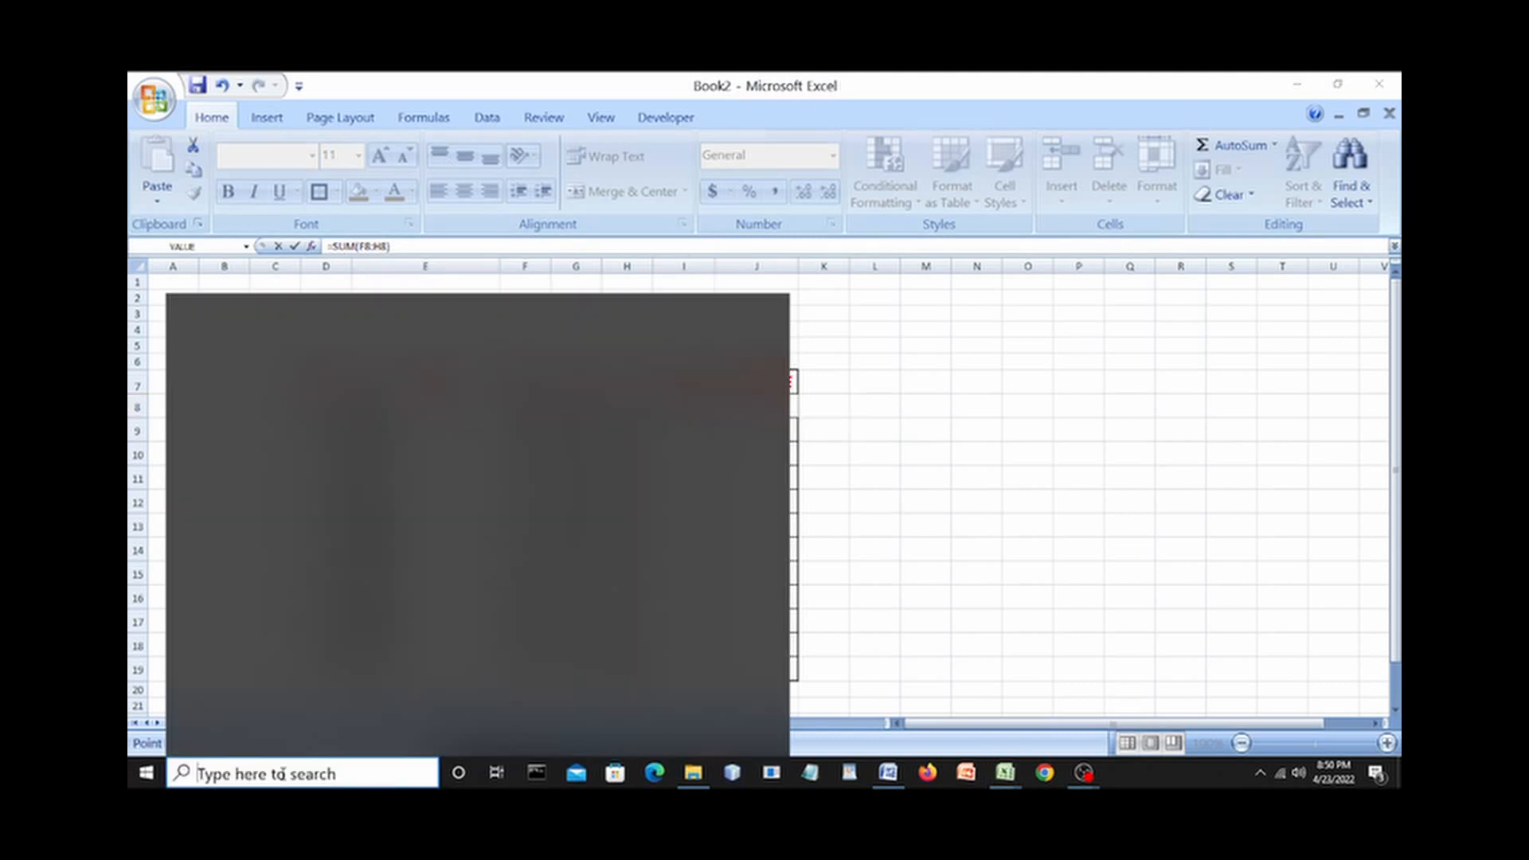
{"action": "type", "text": "MAG"}
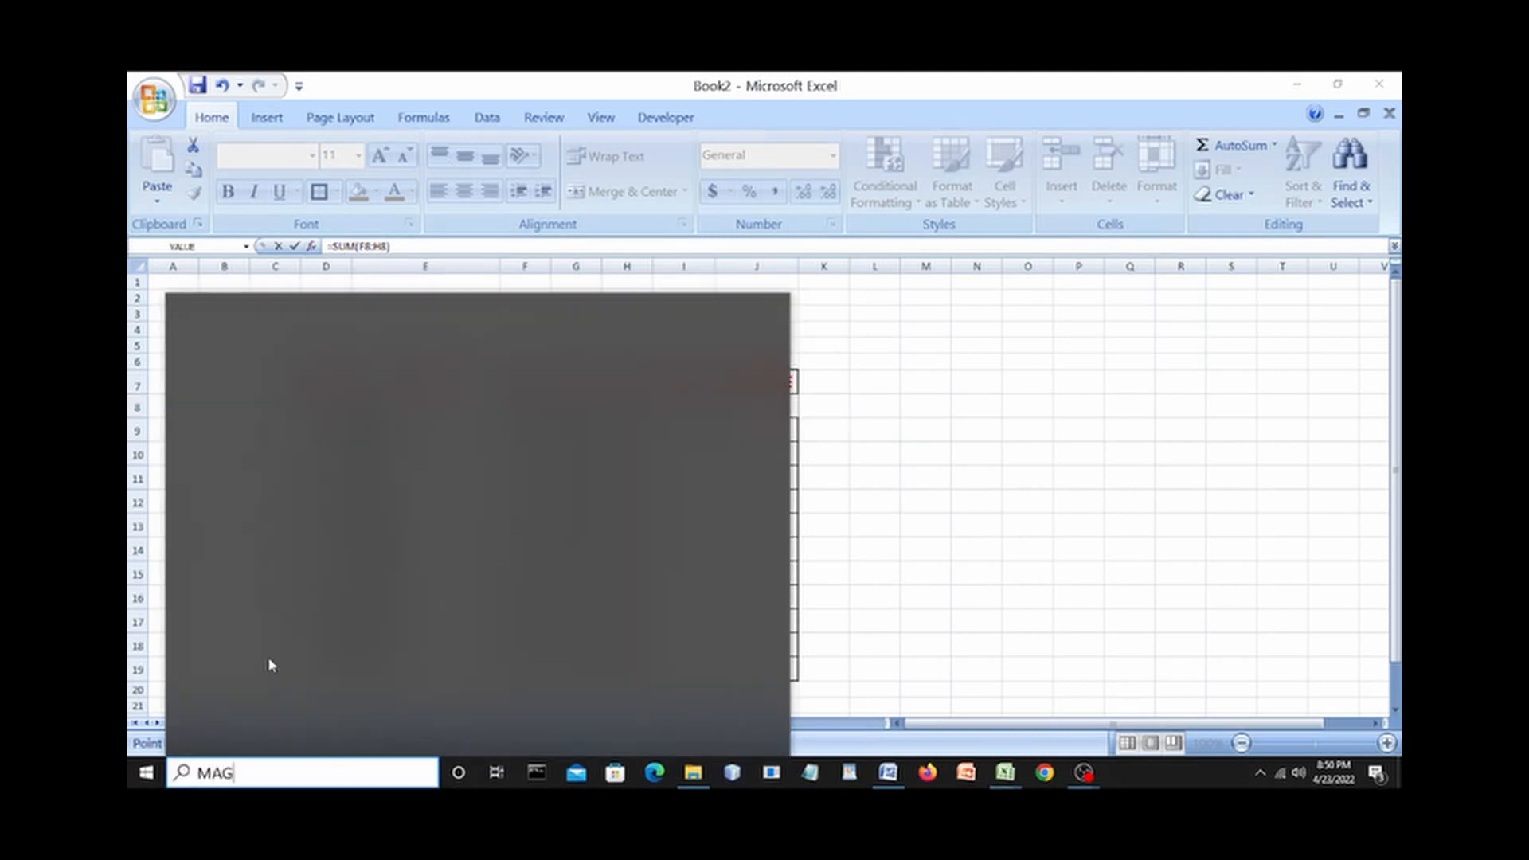
{"action": "type", "text": "INIFIER"}
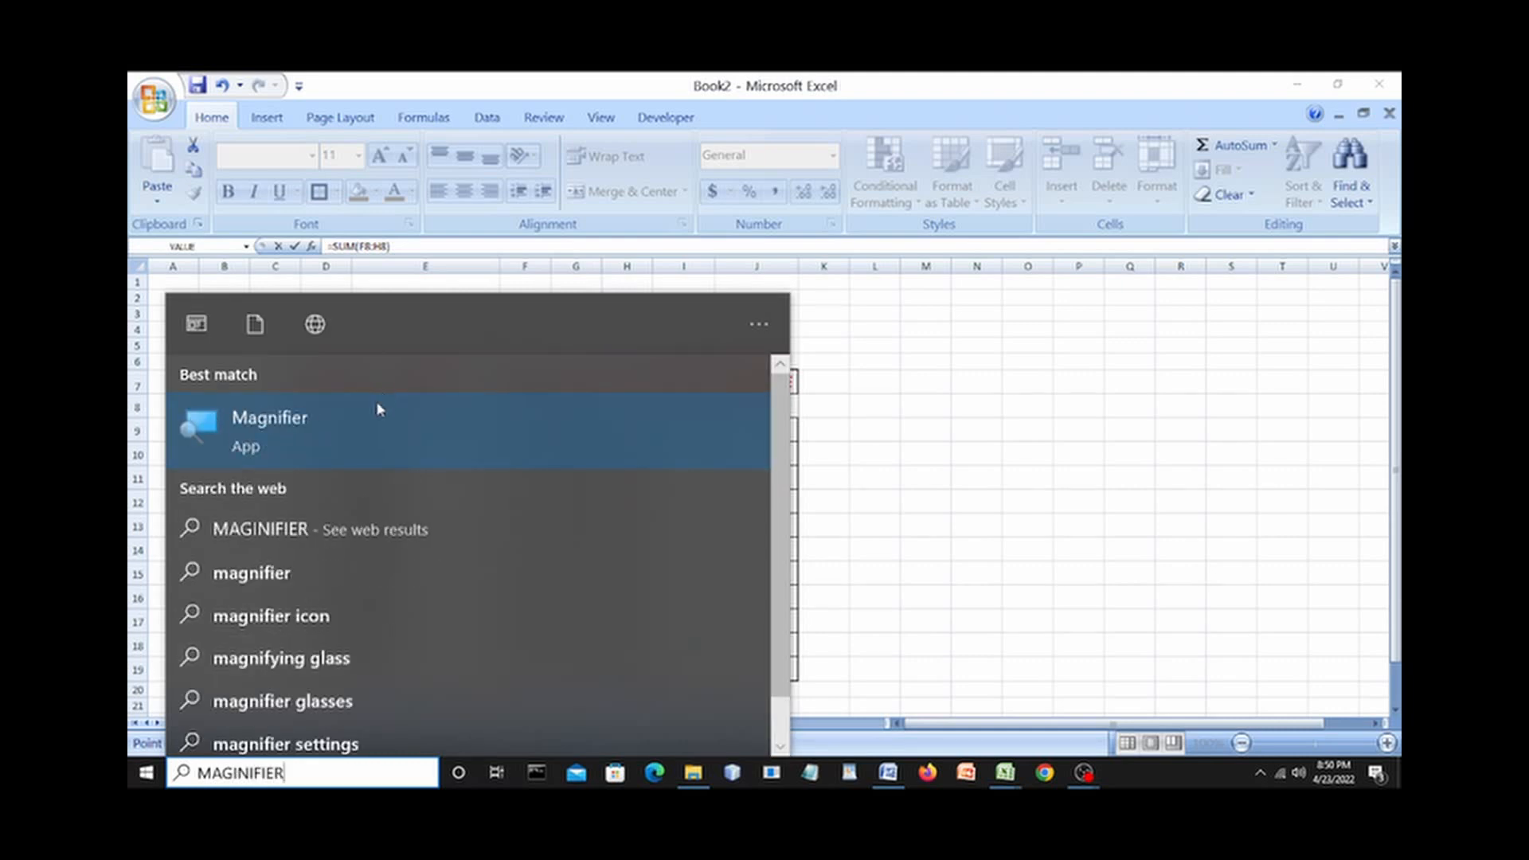
{"action": "left_click", "coordinate": [351, 418]}
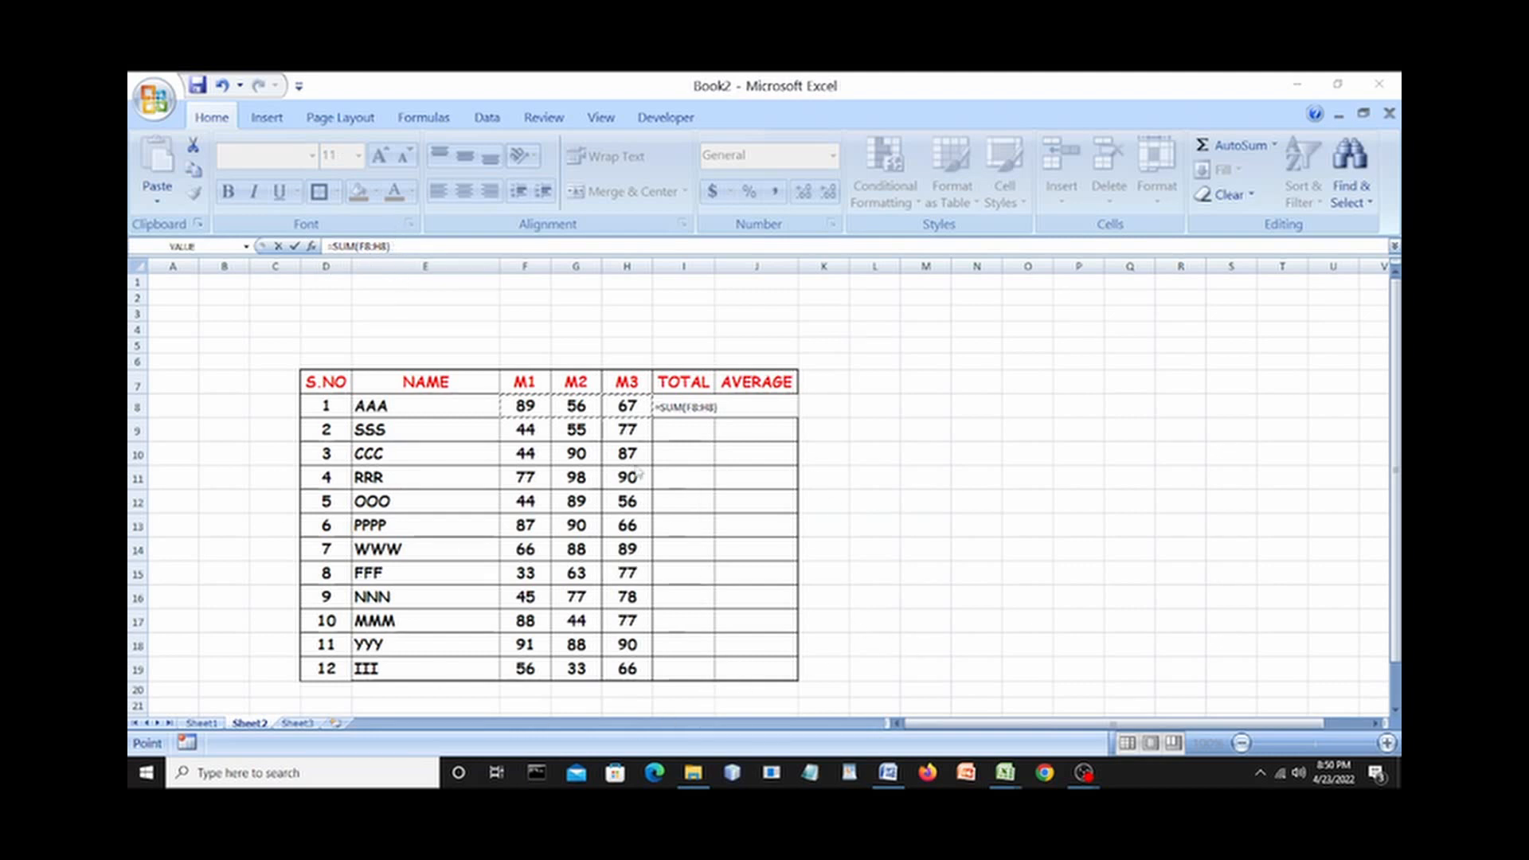
{"action": "key", "text": "super+plus"}
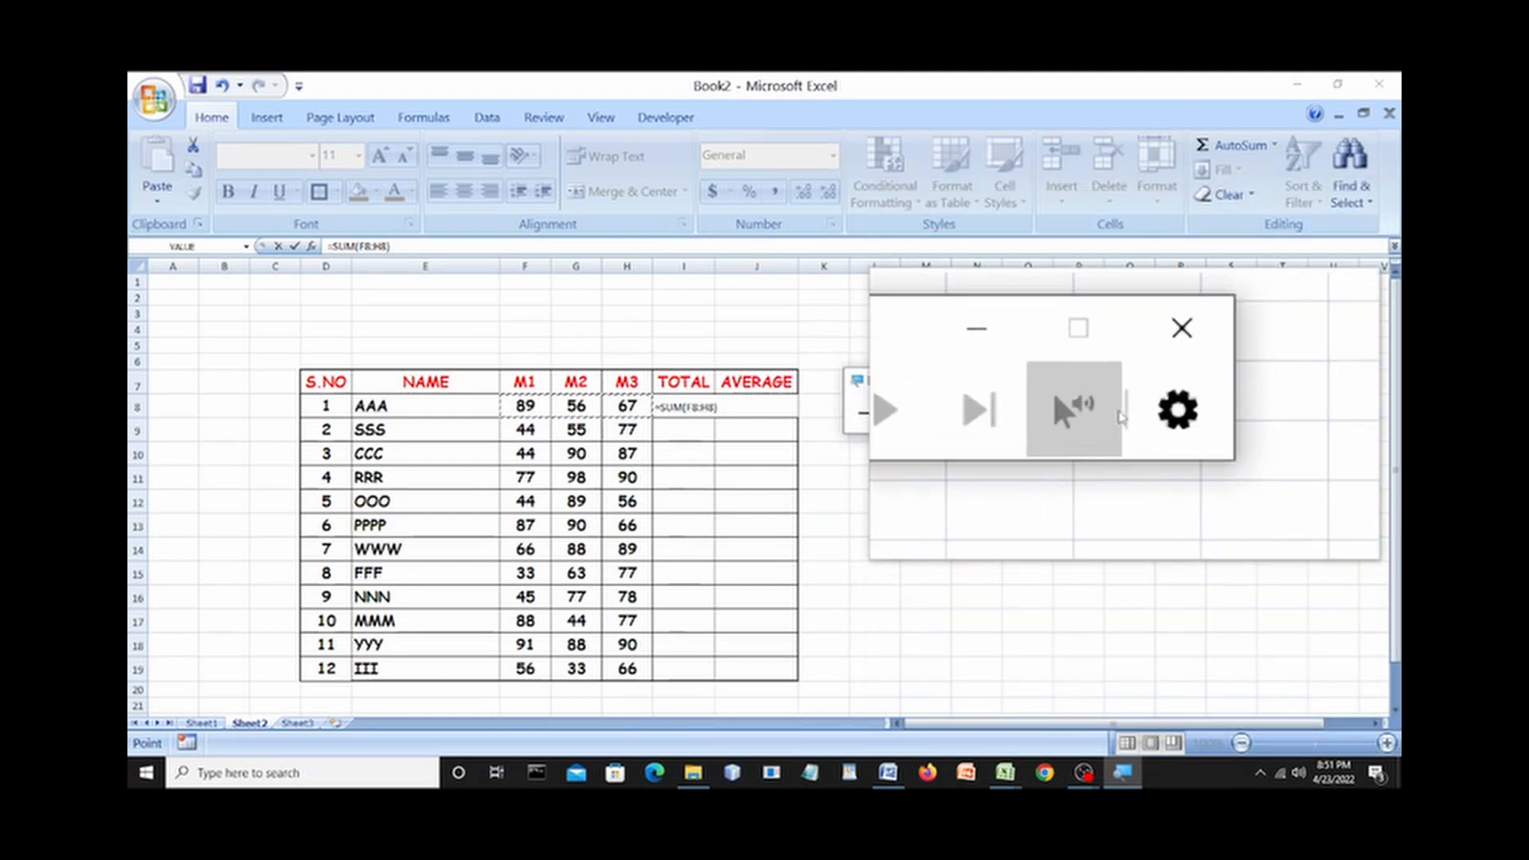
{"action": "left_click", "coordinate": [1057, 382]}
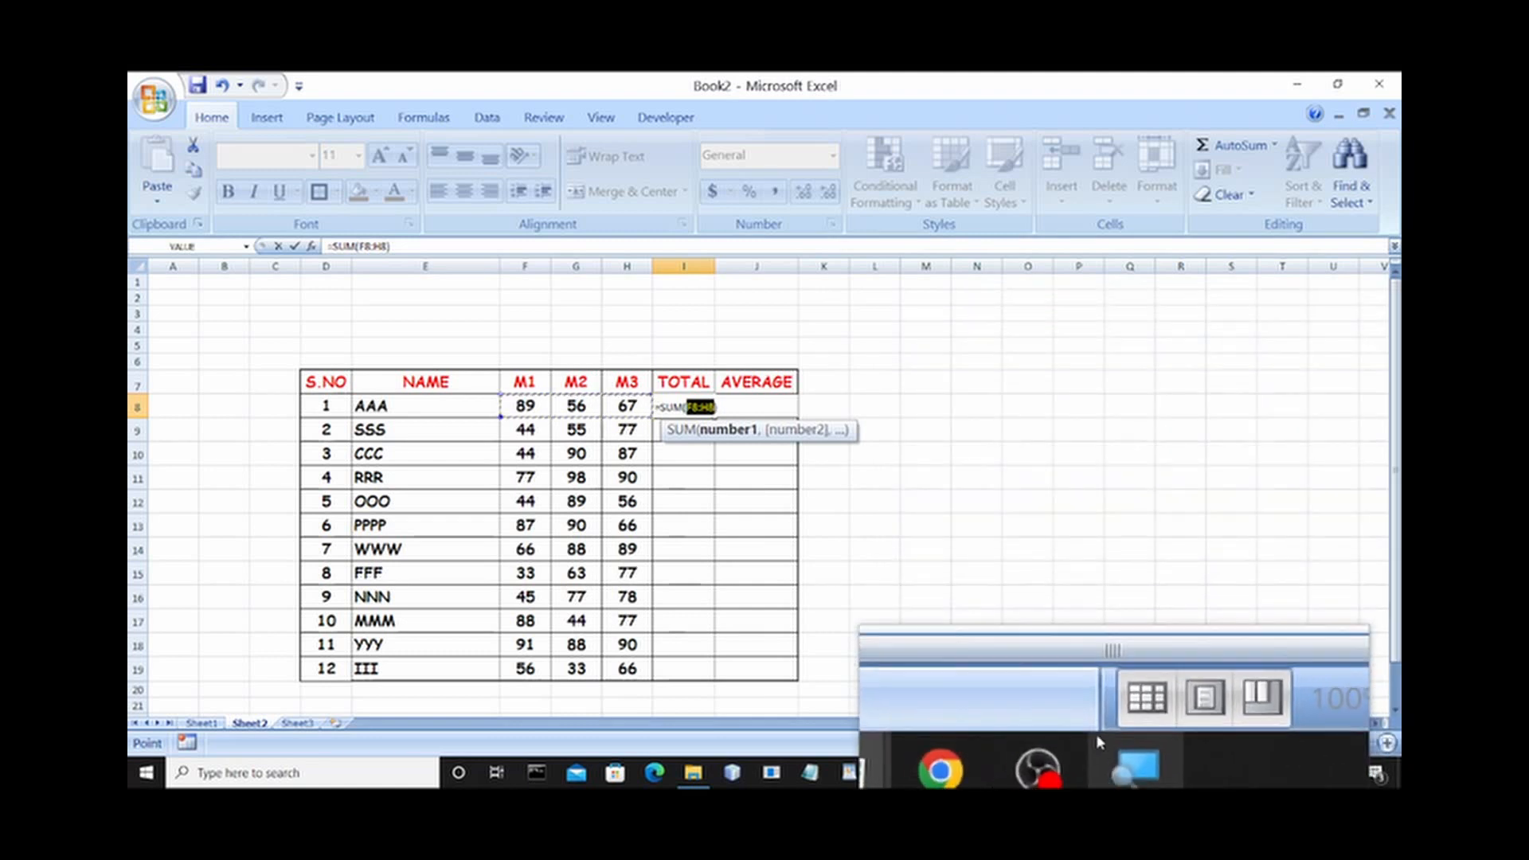
{"action": "left_click", "coordinate": [1125, 772]}
{"action": "left_click", "coordinate": [1147, 379]}
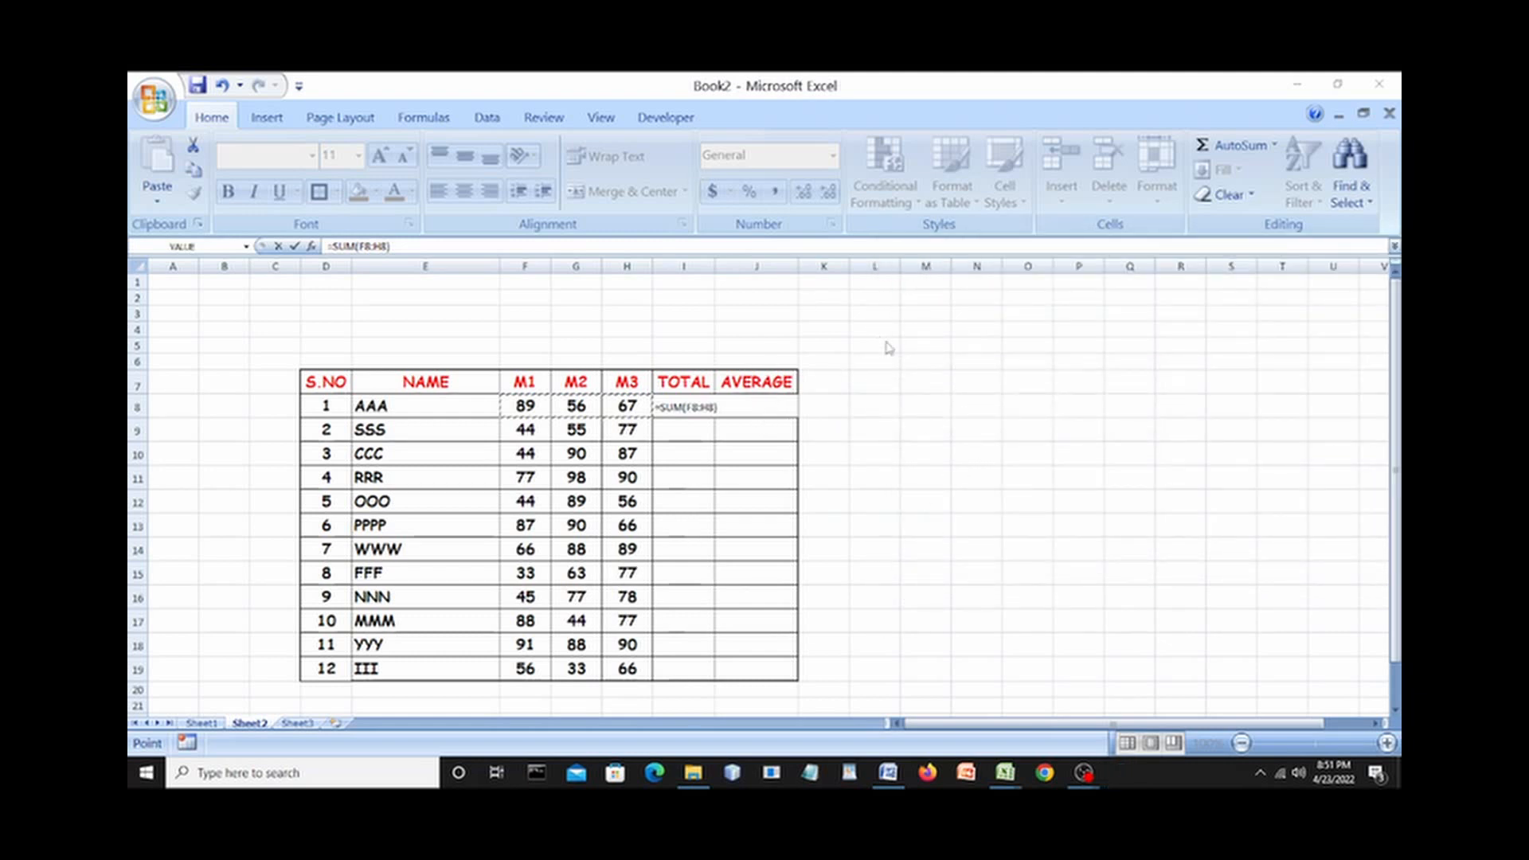
Confirm =SUM(F8:H8) in I8 so it shows 212, and select the TOTAL cells below it.
{"action": "double_click", "coordinate": [696, 407]}
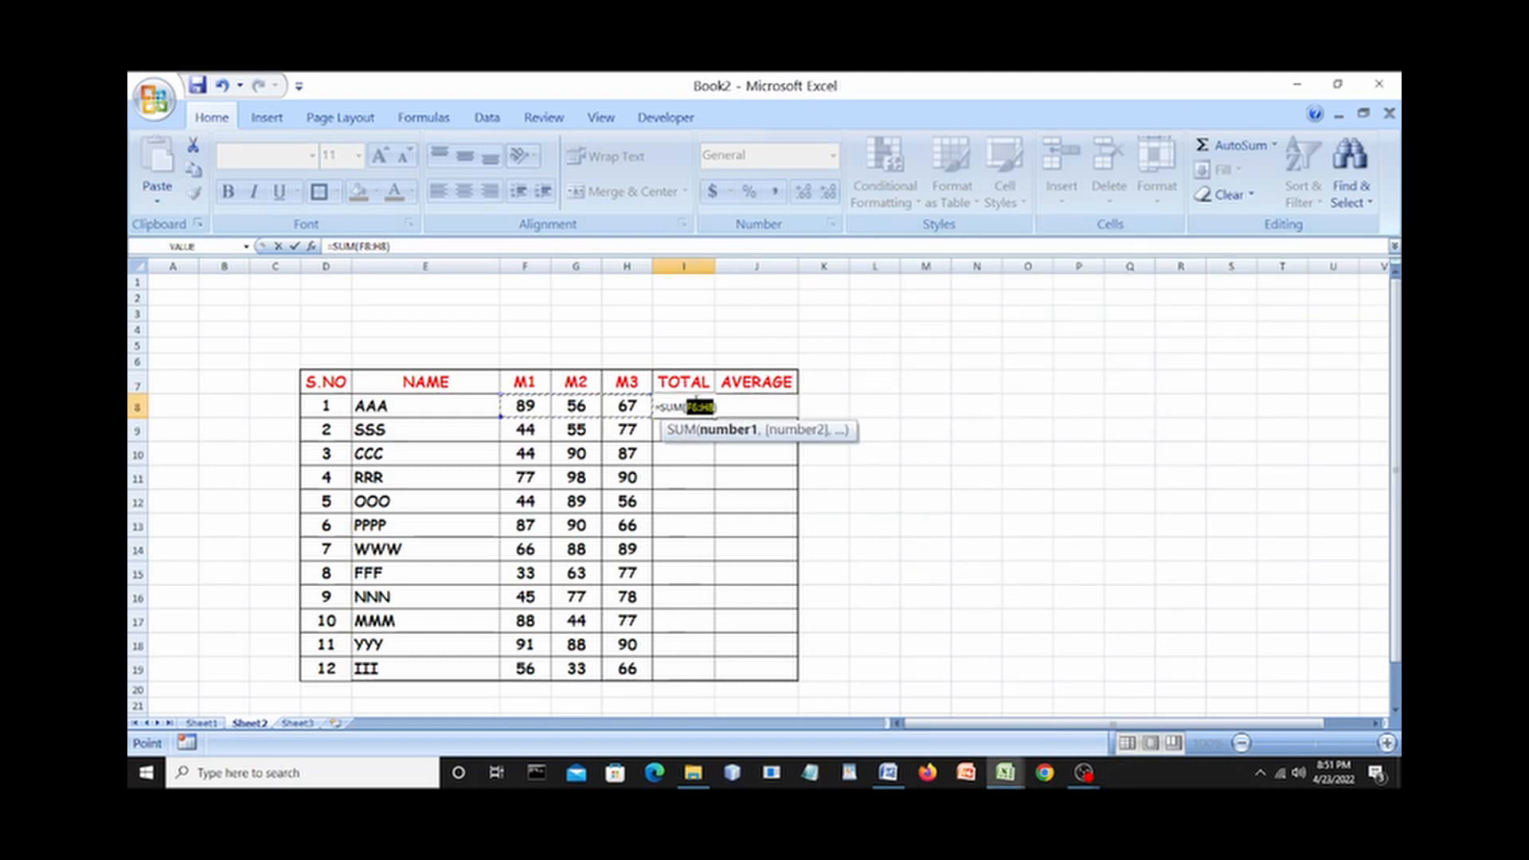
{"action": "key", "text": "Return"}
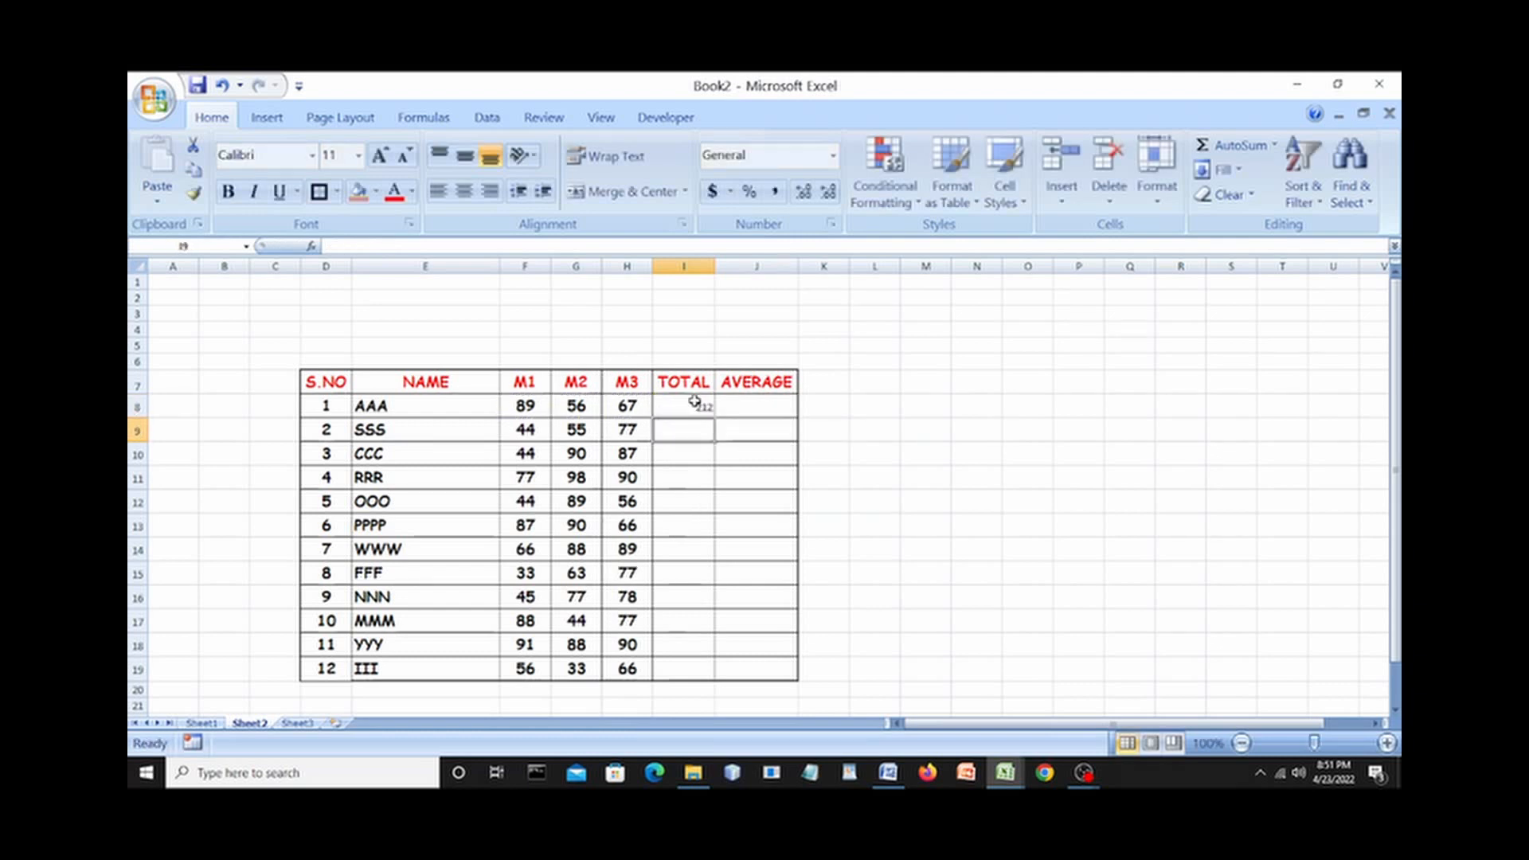
{"action": "left_click", "coordinate": [872, 447]}
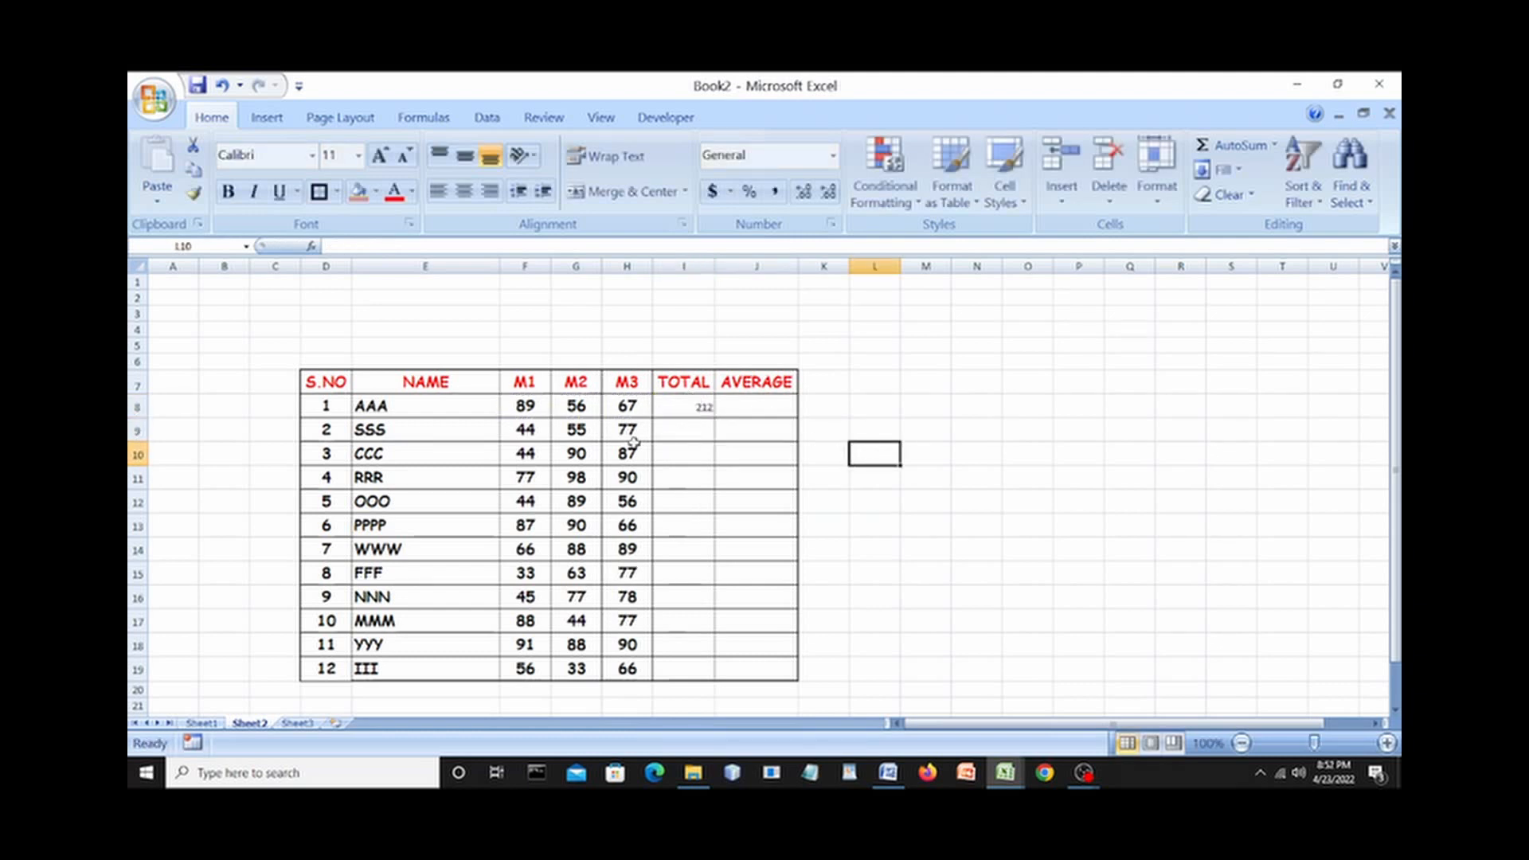
{"action": "left_click", "coordinate": [693, 411]}
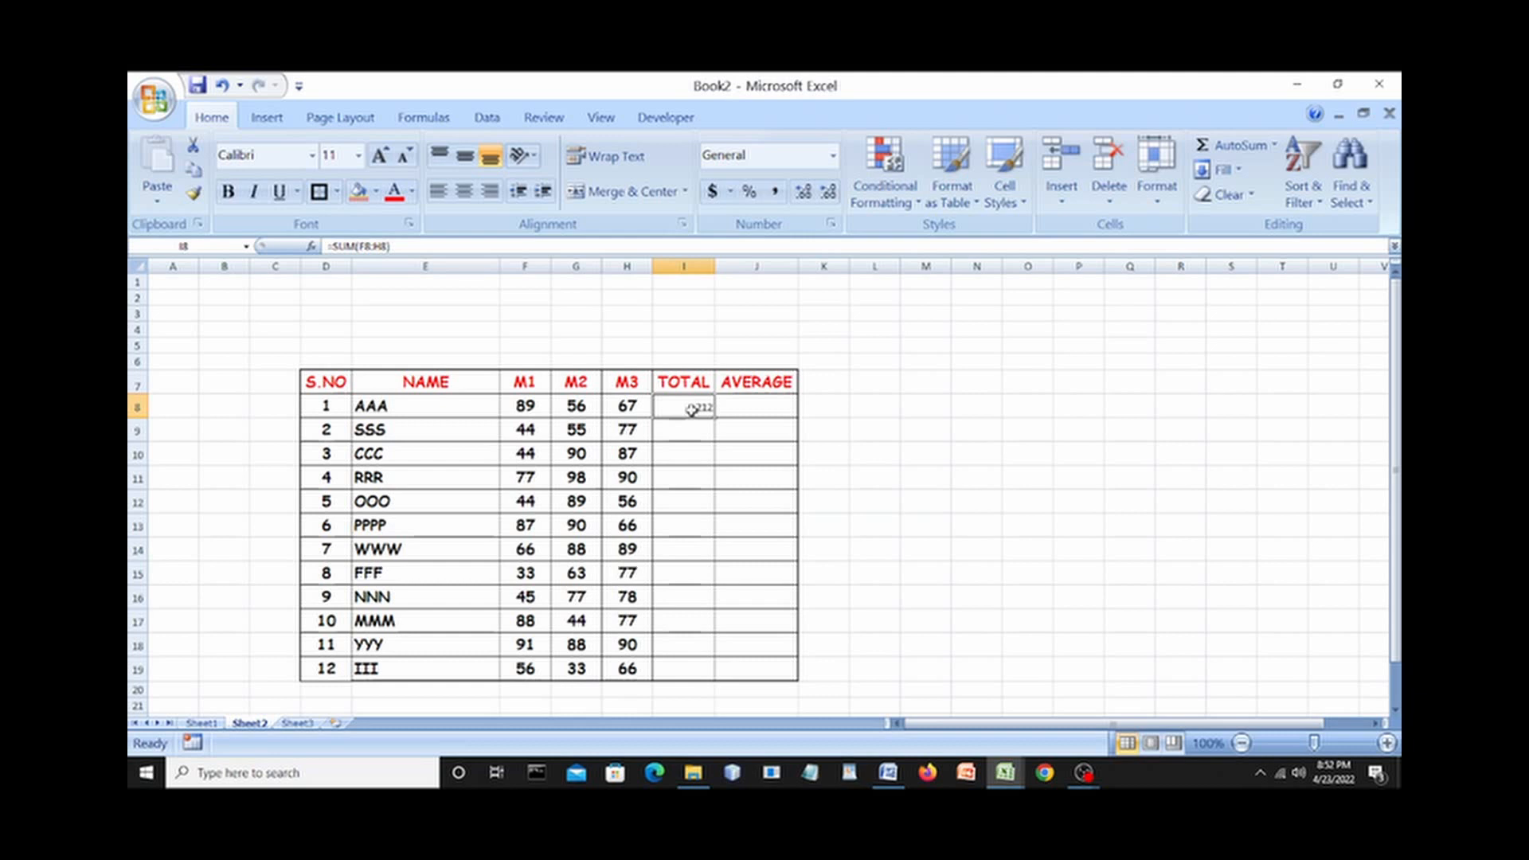
{"action": "key", "text": "shift+Down"}
{"action": "key", "text": "shift+Down"}
{"action": "key", "text": "shift+Down"}
{"action": "key", "text": "shift+Down"}
{"action": "key", "text": "shift+Down"}
{"action": "key", "text": "shift+Down"}
{"action": "key", "text": "shift+Down"}
{"action": "key", "text": "shift+Down"}
{"action": "key", "text": "shift+Down"}
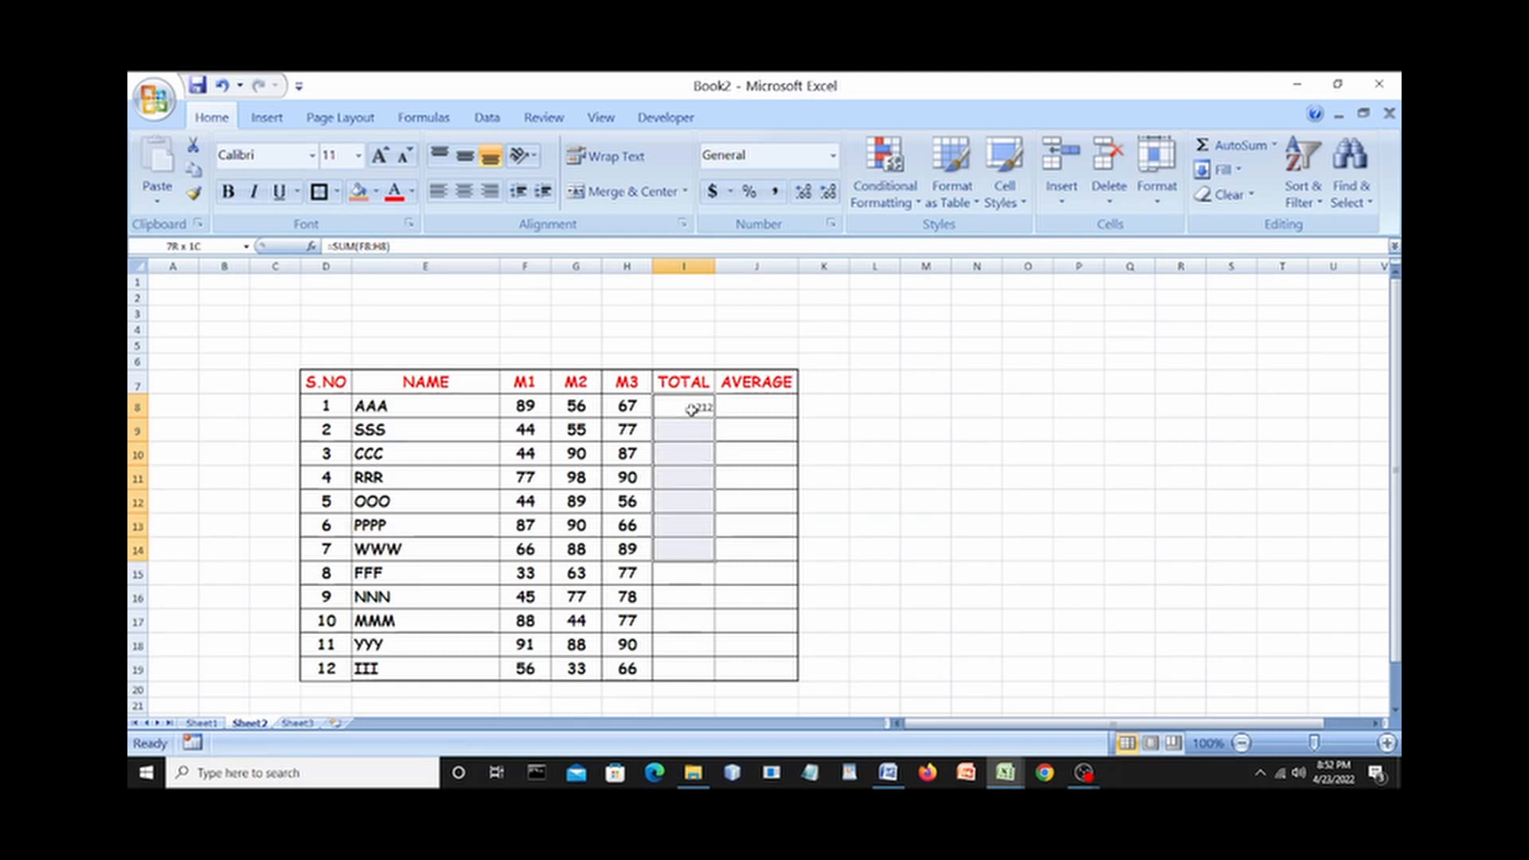
{"action": "key", "text": "shift+Down"}
{"action": "key", "text": "shift+Down"}
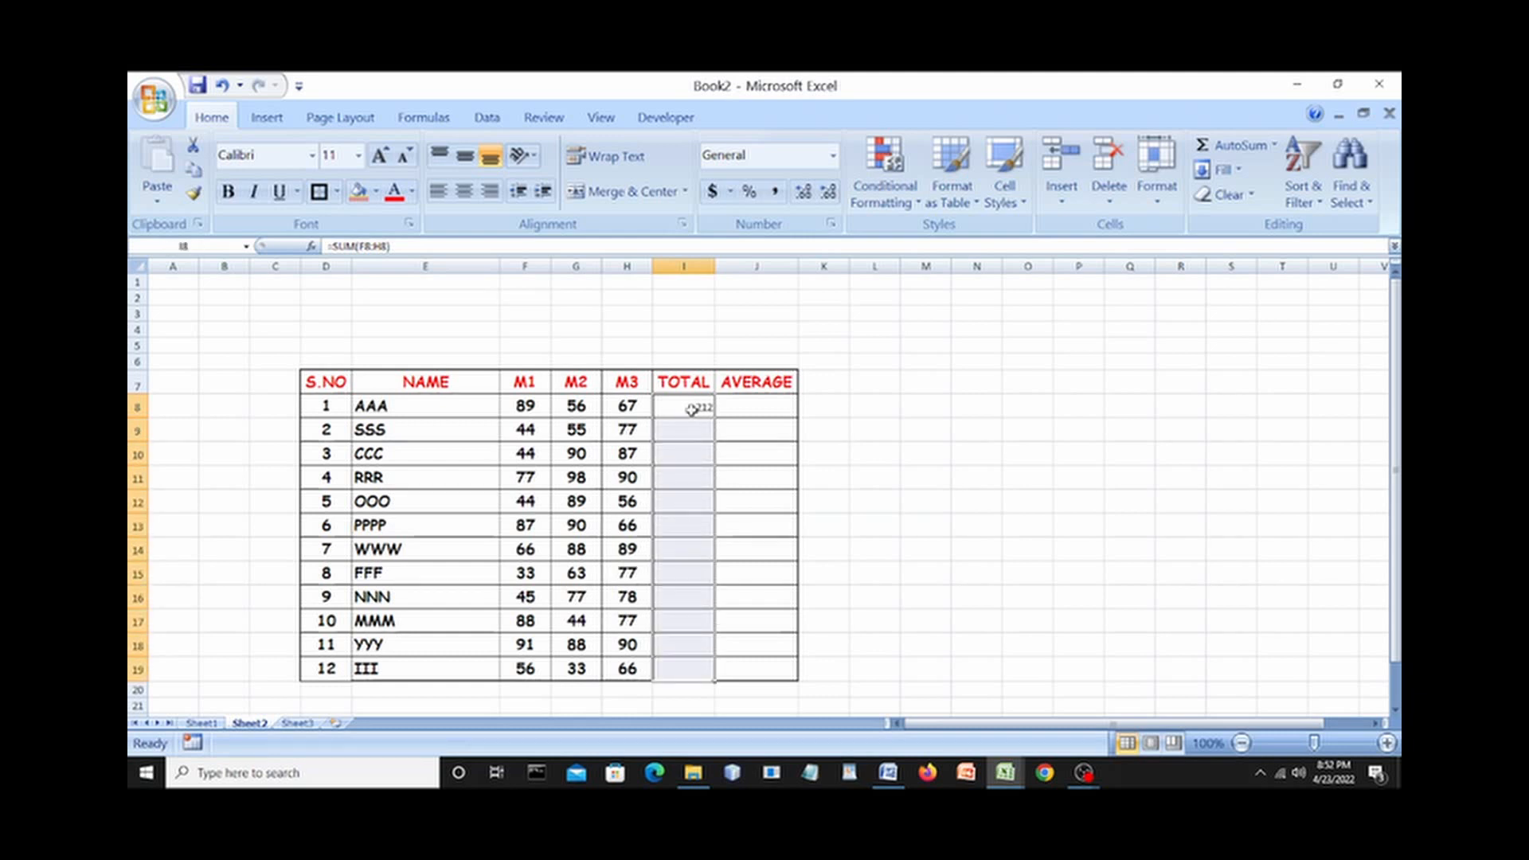
Format the selected totals as bold Comic Sans MS, enlarged to size 16.
{"action": "left_click", "coordinate": [311, 156]}
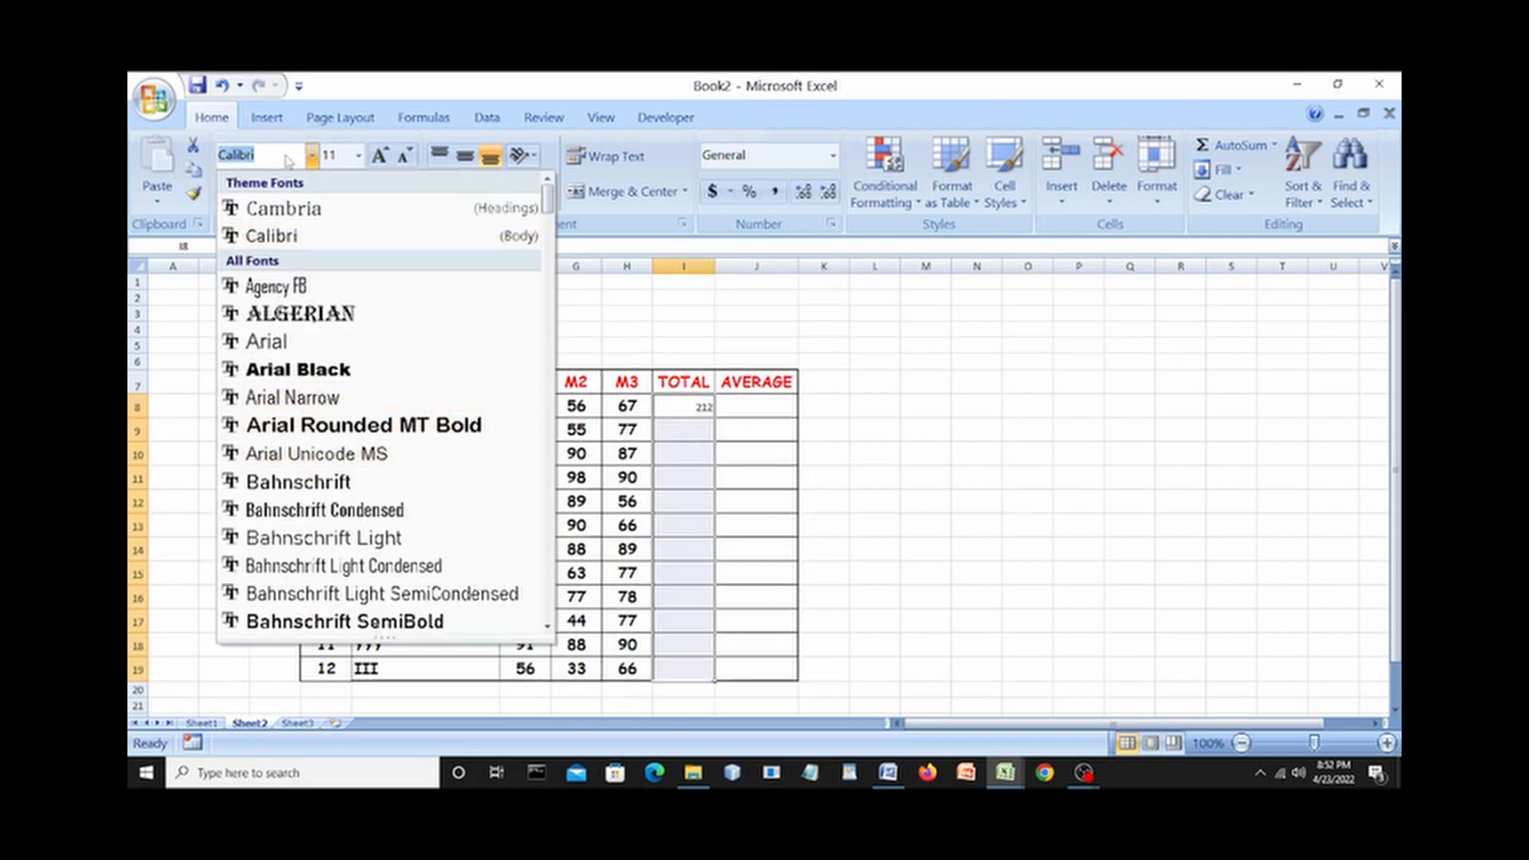
{"action": "type", "text": "Comic Sans MS"}
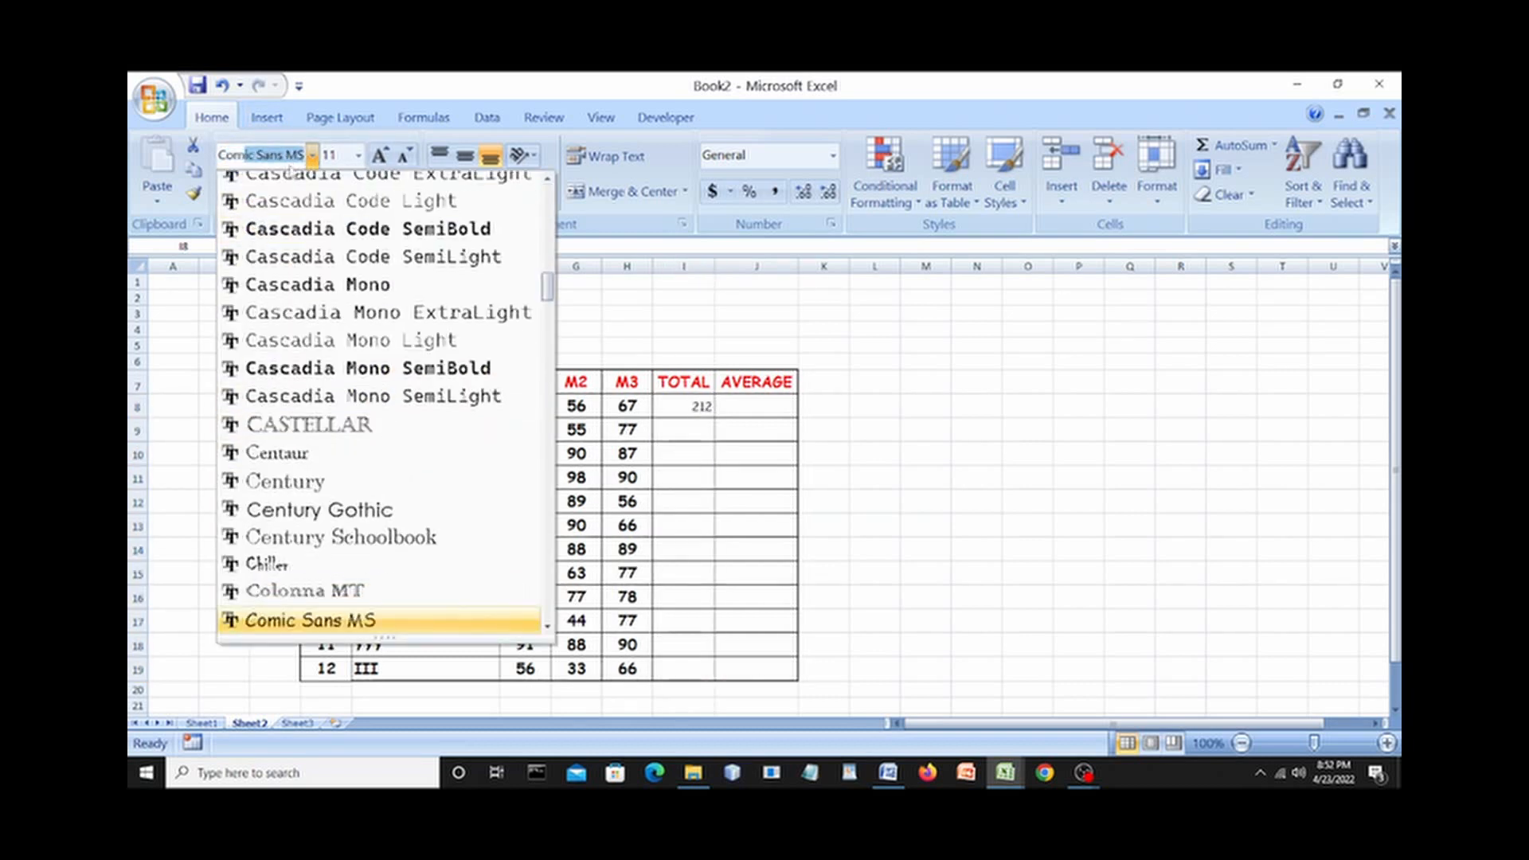
{"action": "key", "text": "Return"}
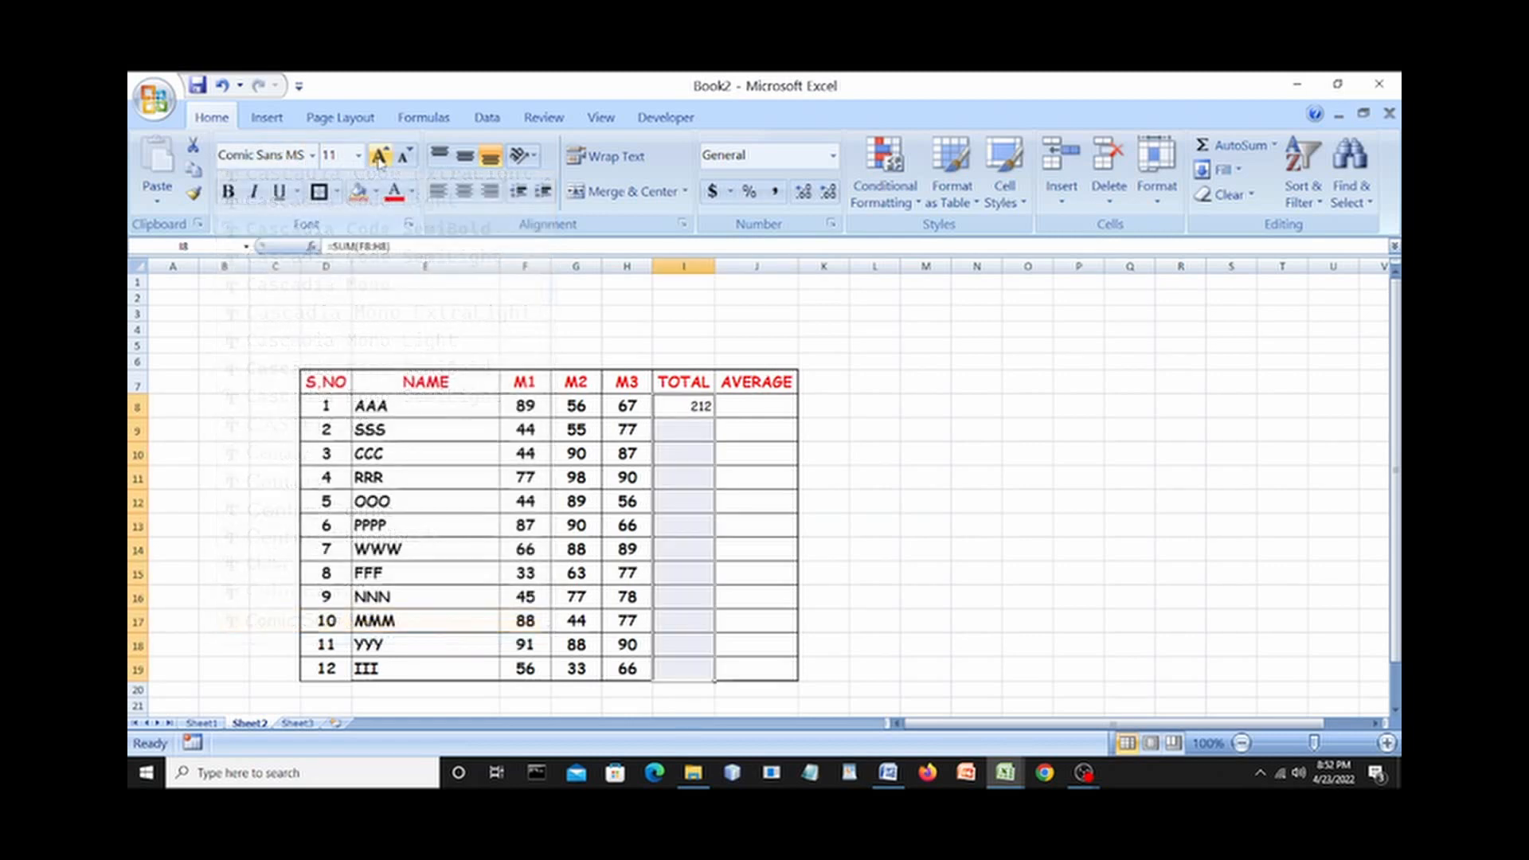
{"action": "left_click", "coordinate": [231, 197]}
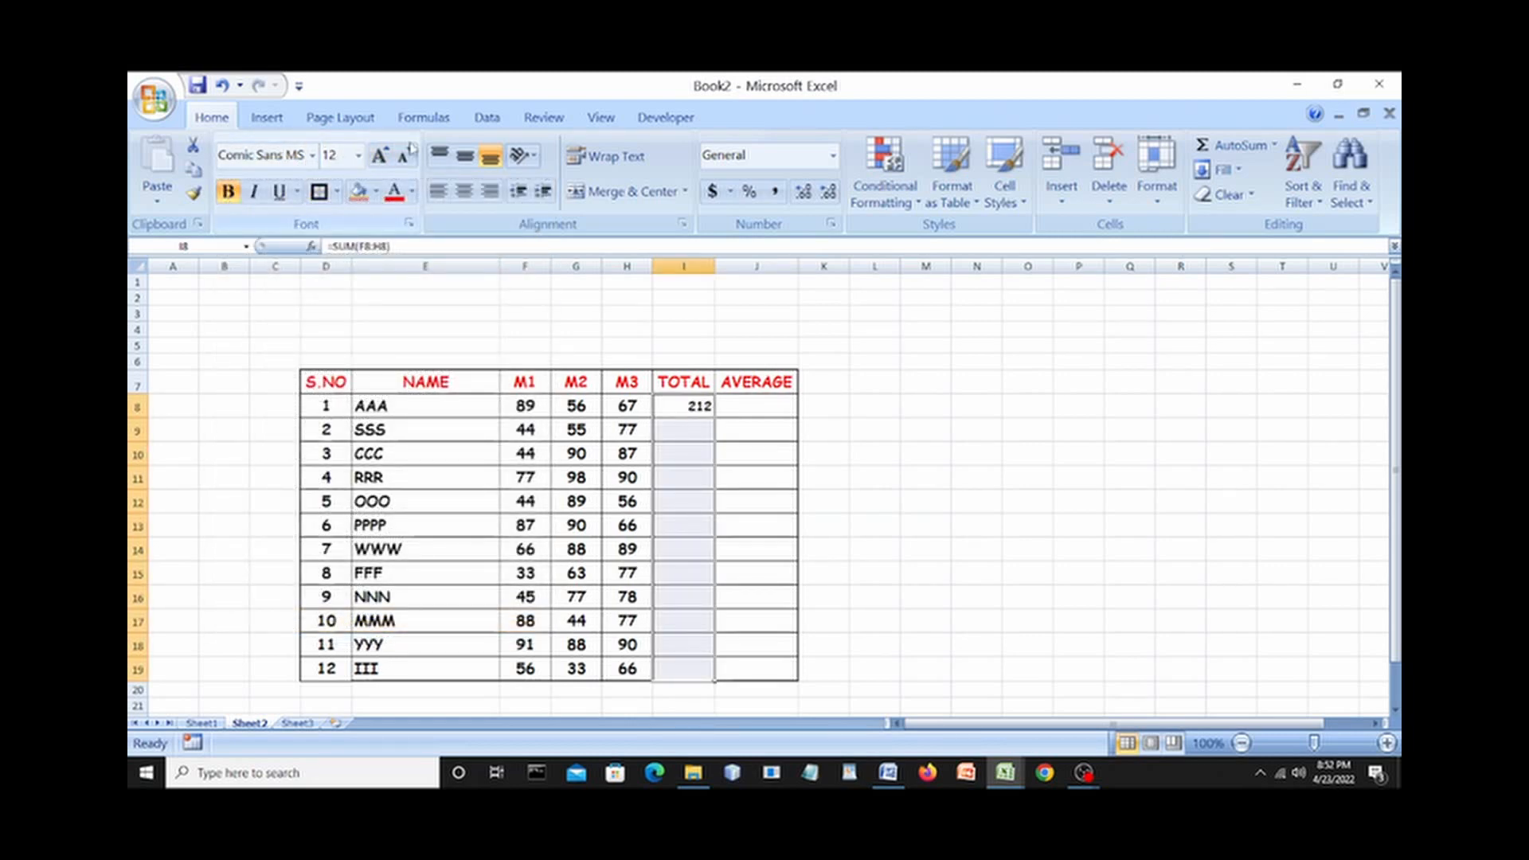
{"action": "left_click", "coordinate": [382, 156]}
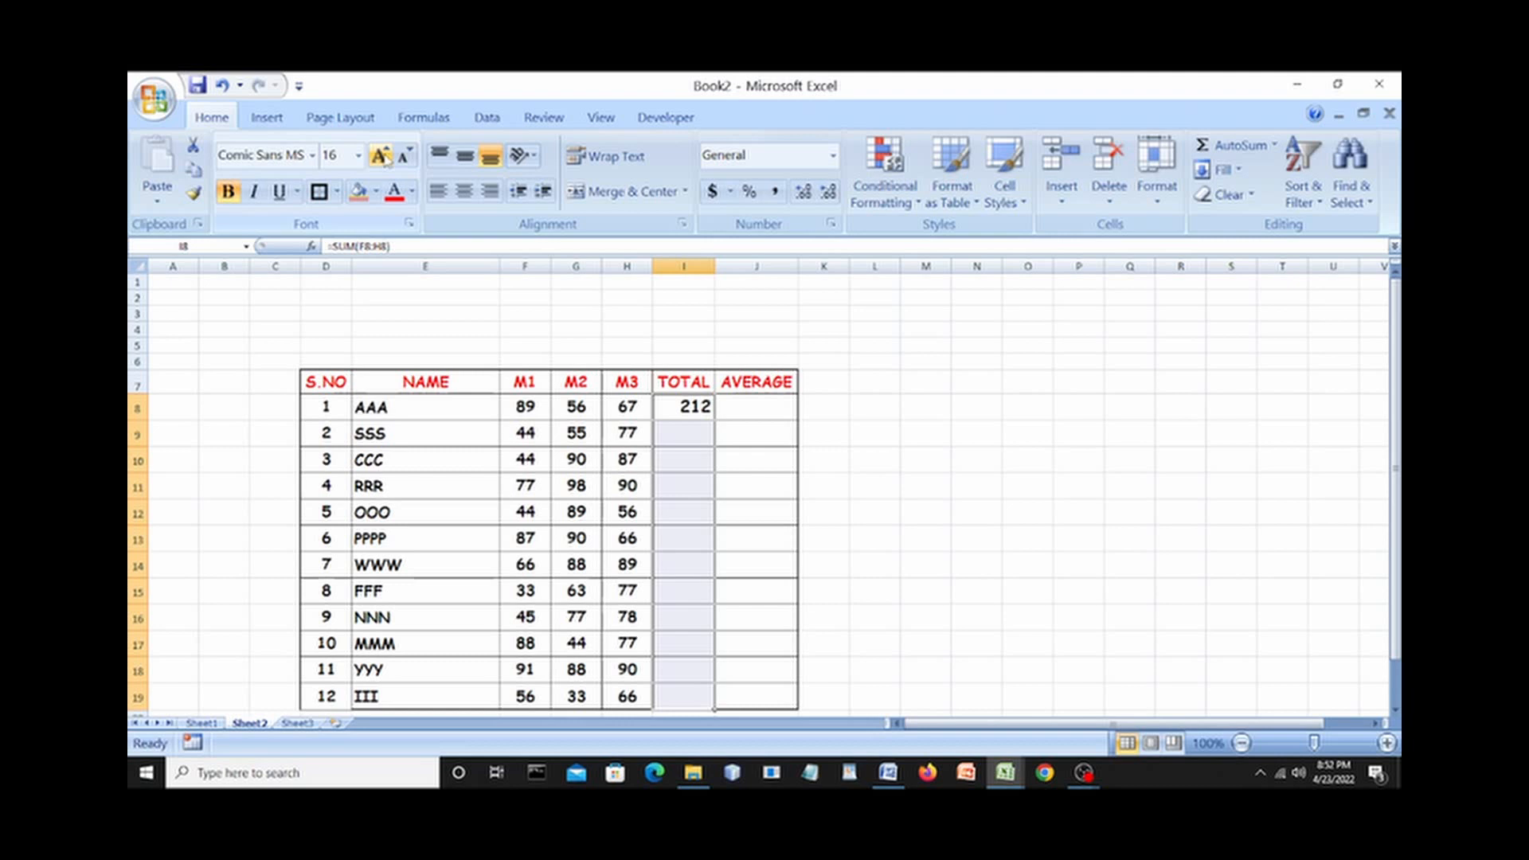
{"action": "left_click", "coordinate": [970, 363]}
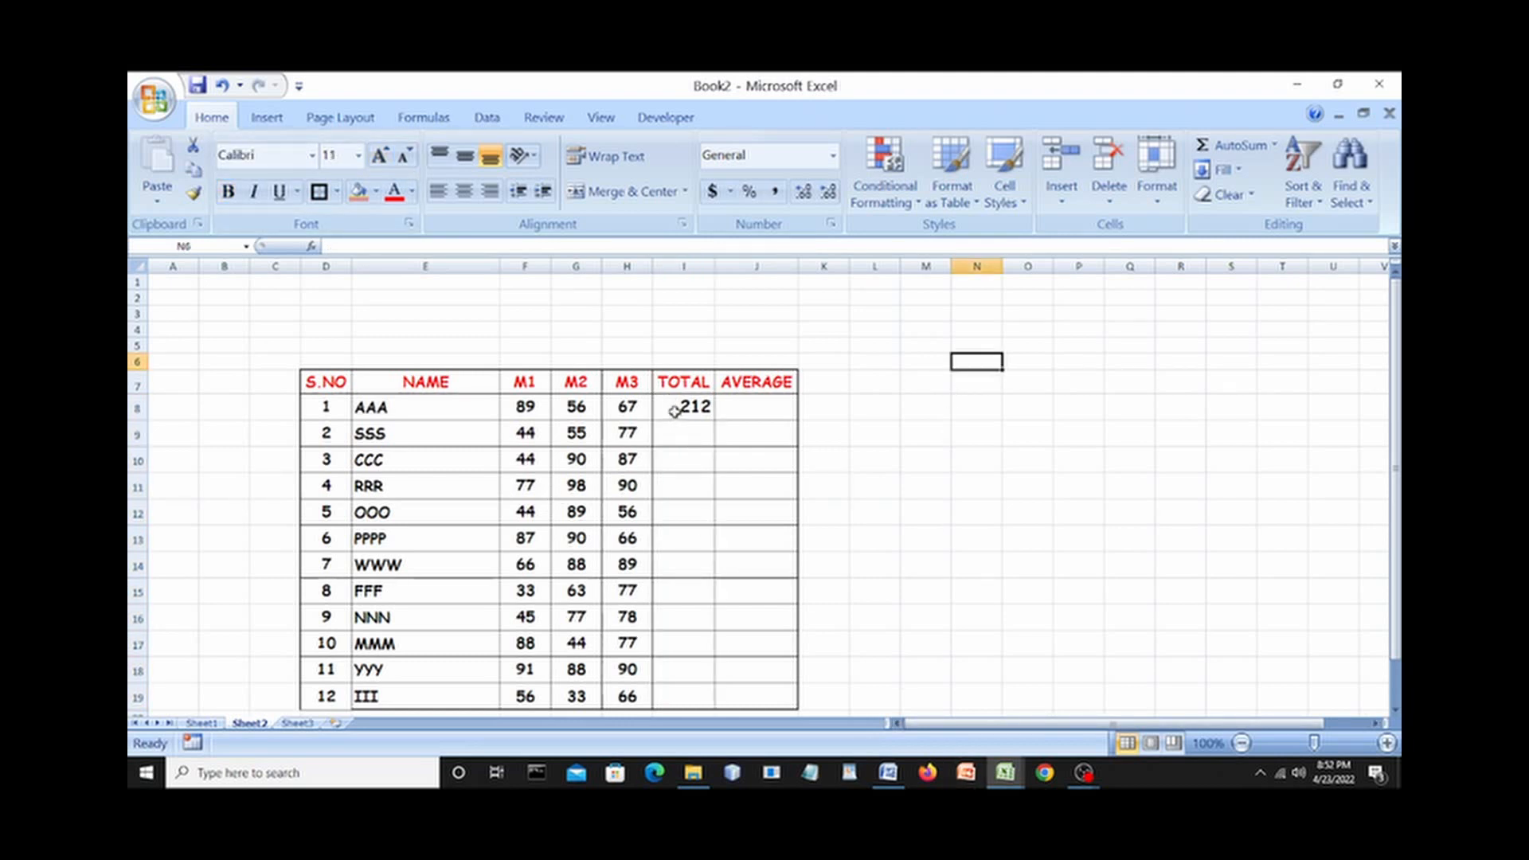
Review the formatted TOTAL cells and I8's sum formula, then switch to the Word notes.
{"action": "left_click_drag", "start_coordinate": [673, 411], "coordinate": [689, 700]}
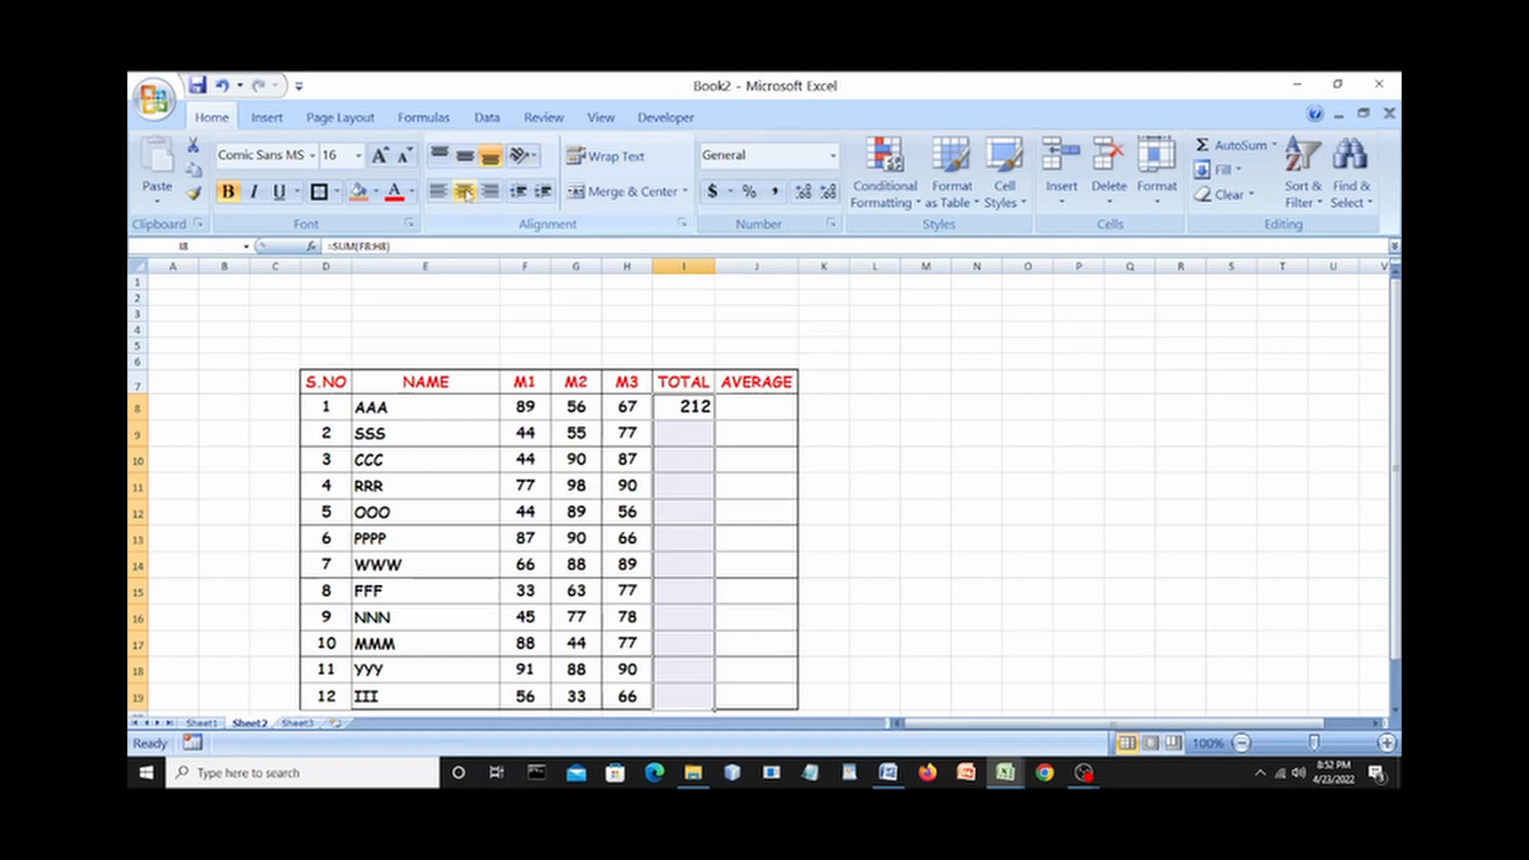
{"action": "left_click", "coordinate": [923, 471]}
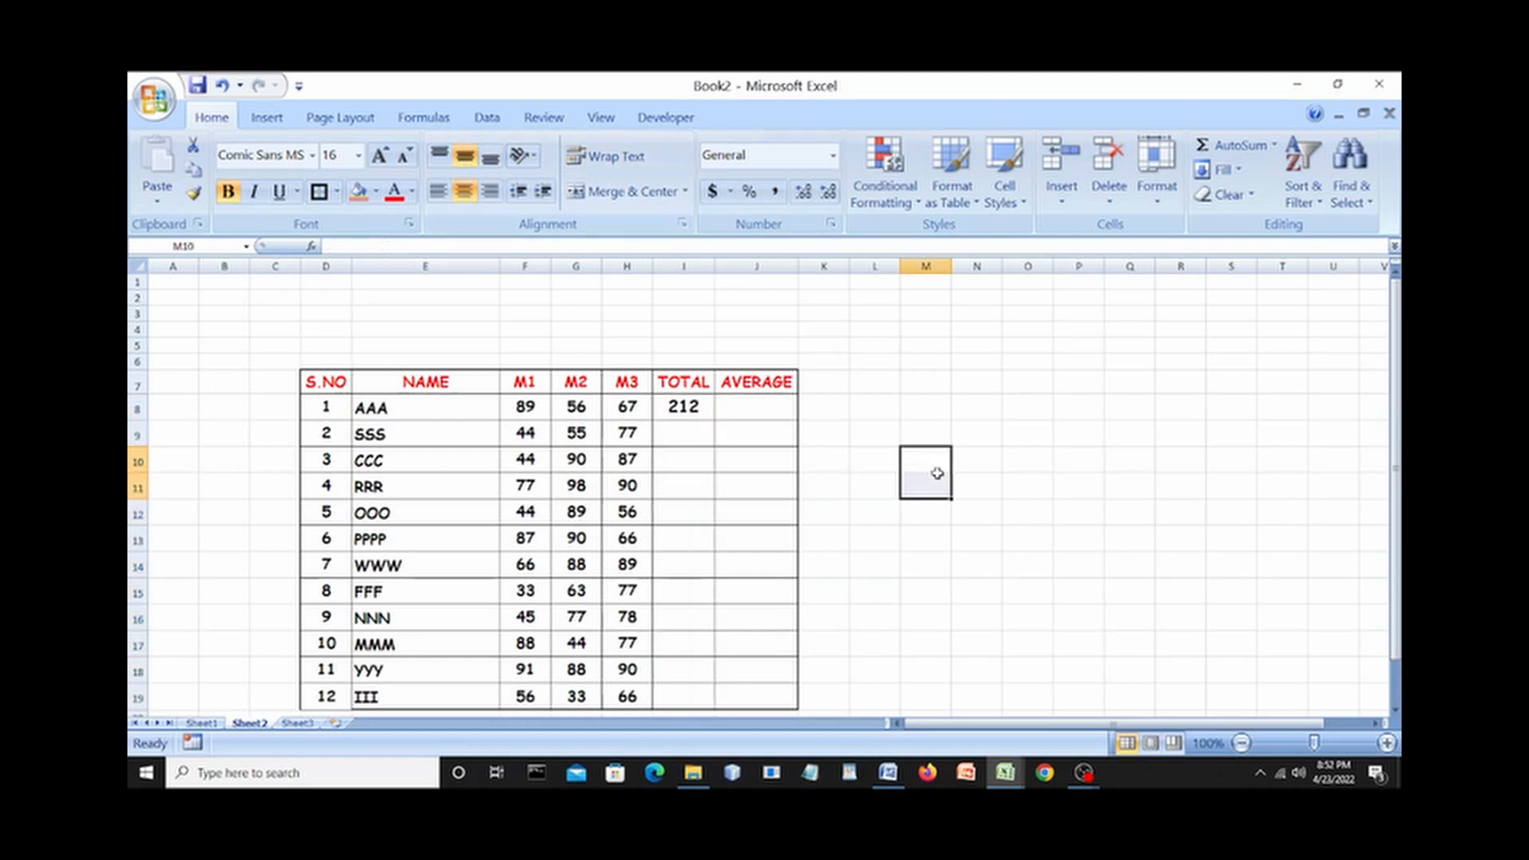
{"action": "left_click", "coordinate": [687, 409]}
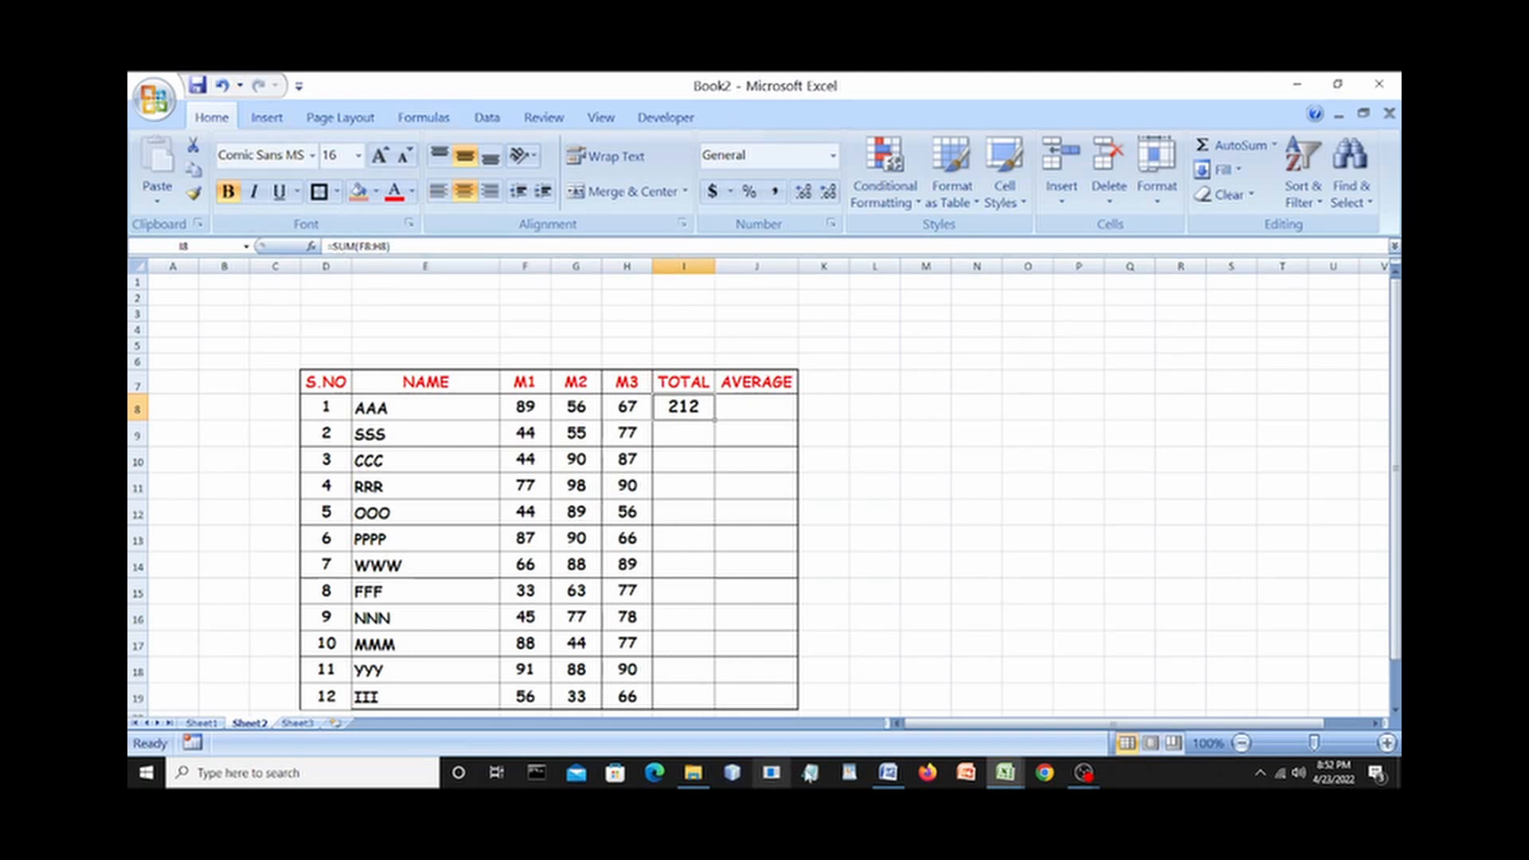
{"action": "left_click", "coordinate": [888, 773]}
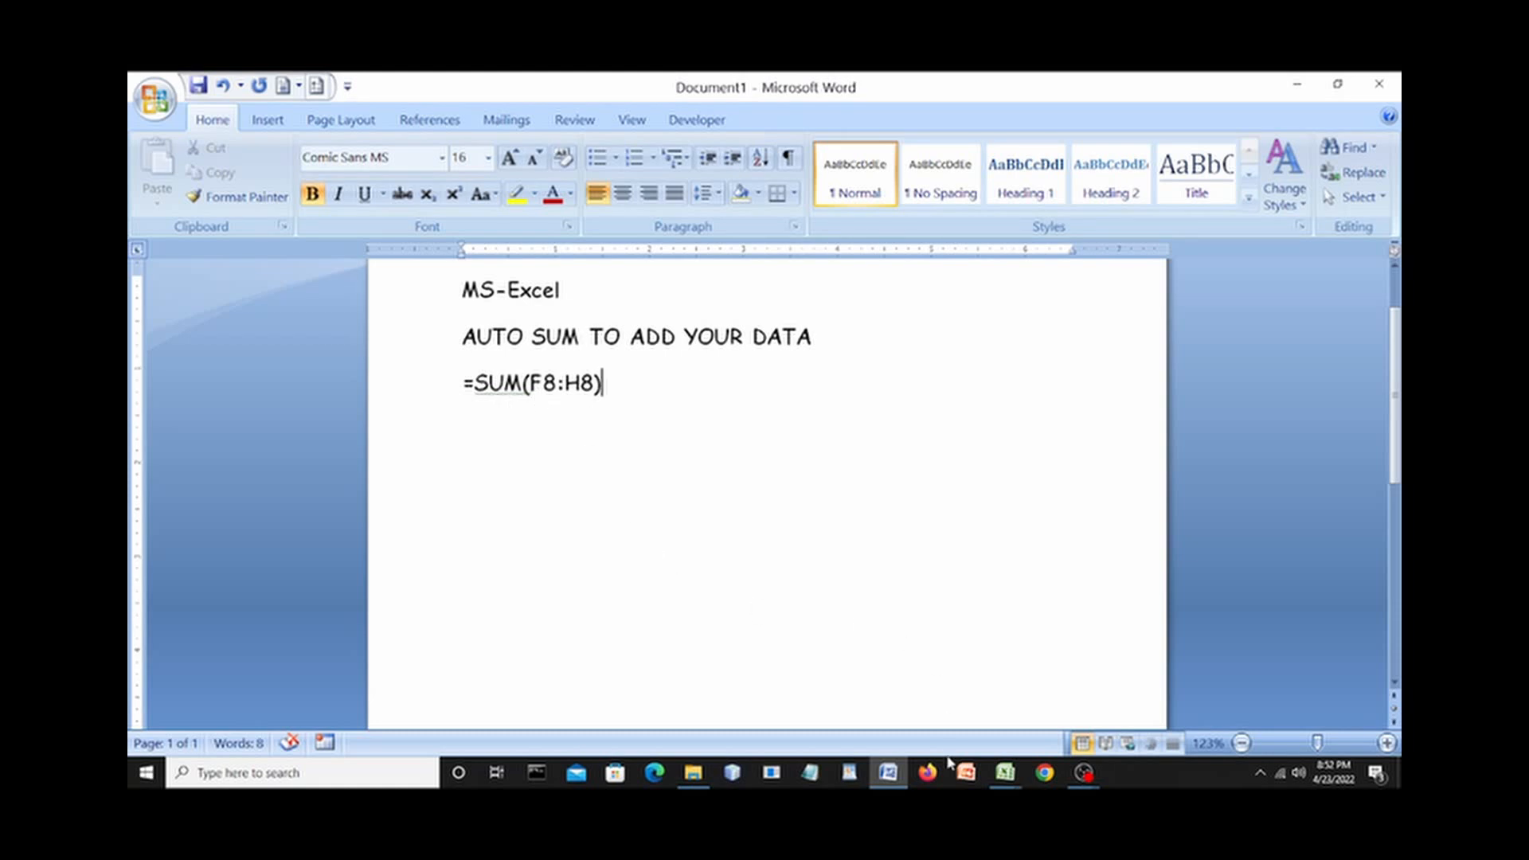
Bring the Book2 Excel workbook back to the front from the taskbar.
{"action": "left_click", "coordinate": [1006, 774]}
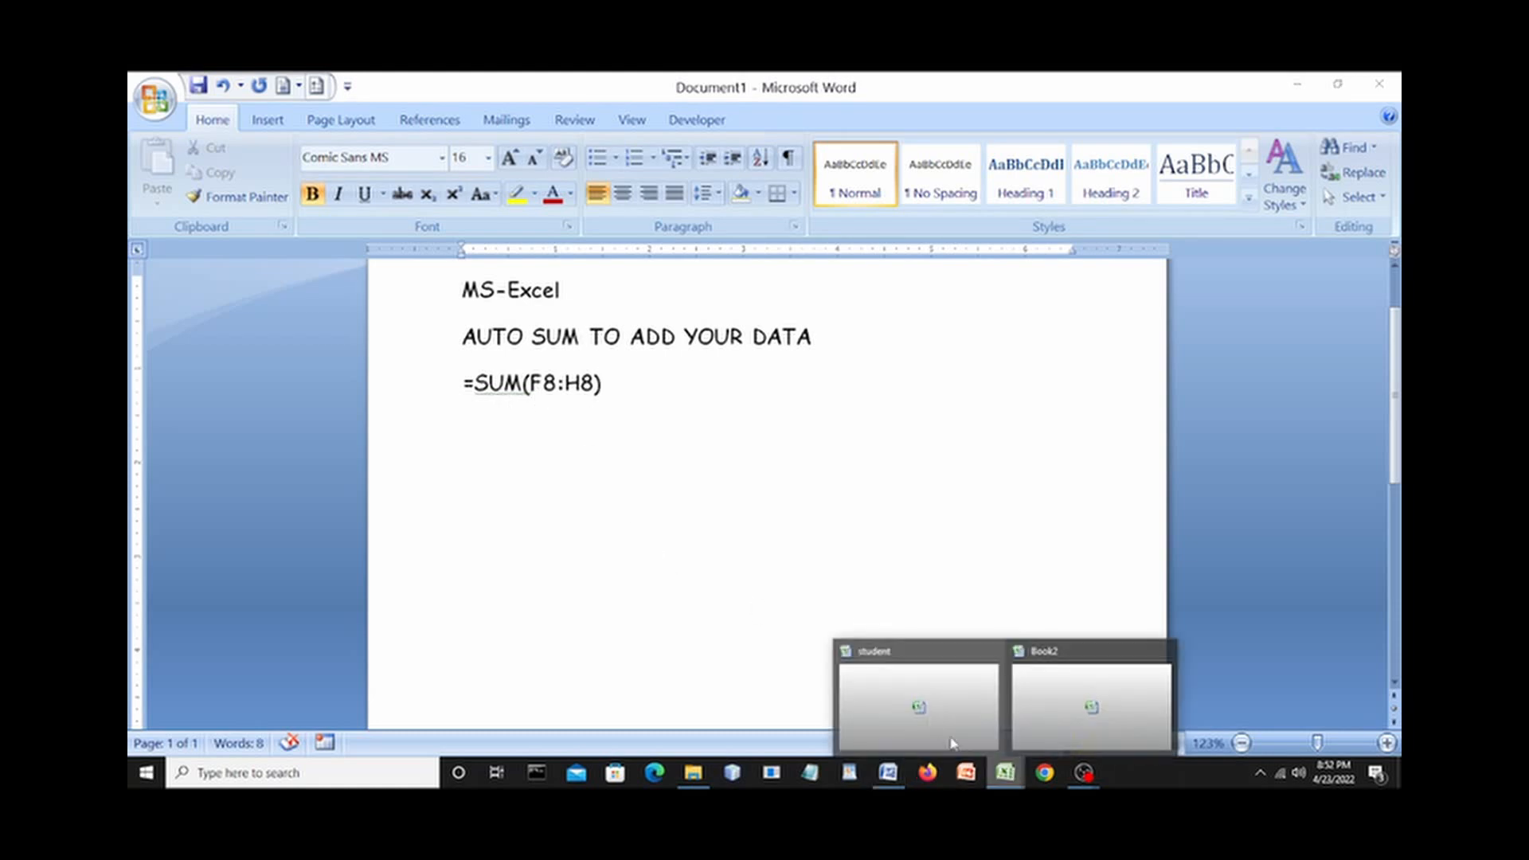
{"action": "left_click", "coordinate": [1053, 688]}
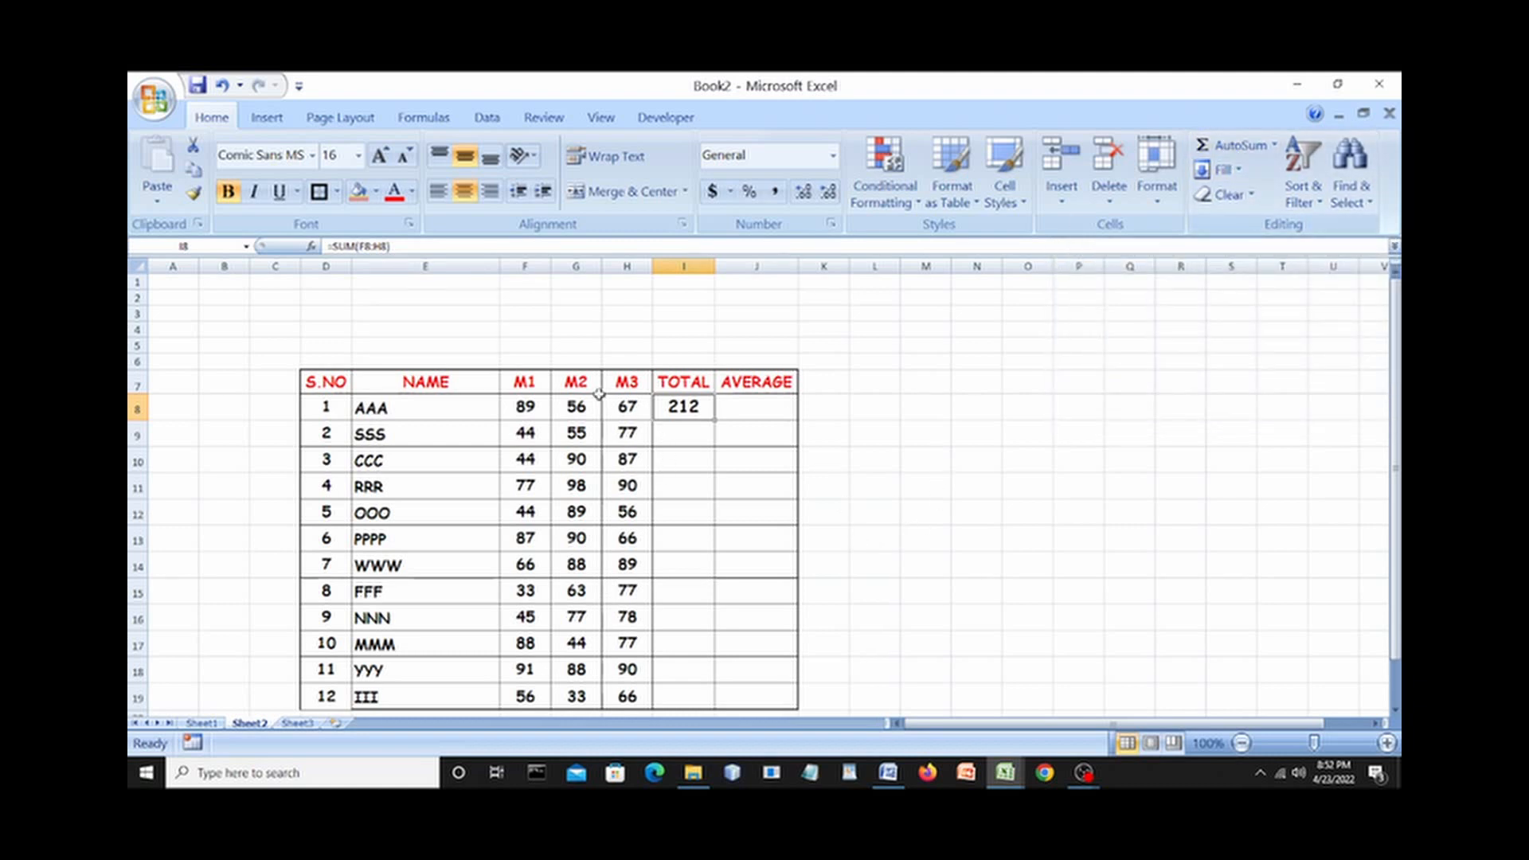
AutoSum SSS's marks into I9 as =SUM(F9:H9), giving 176.
{"action": "left_click", "coordinate": [676, 436]}
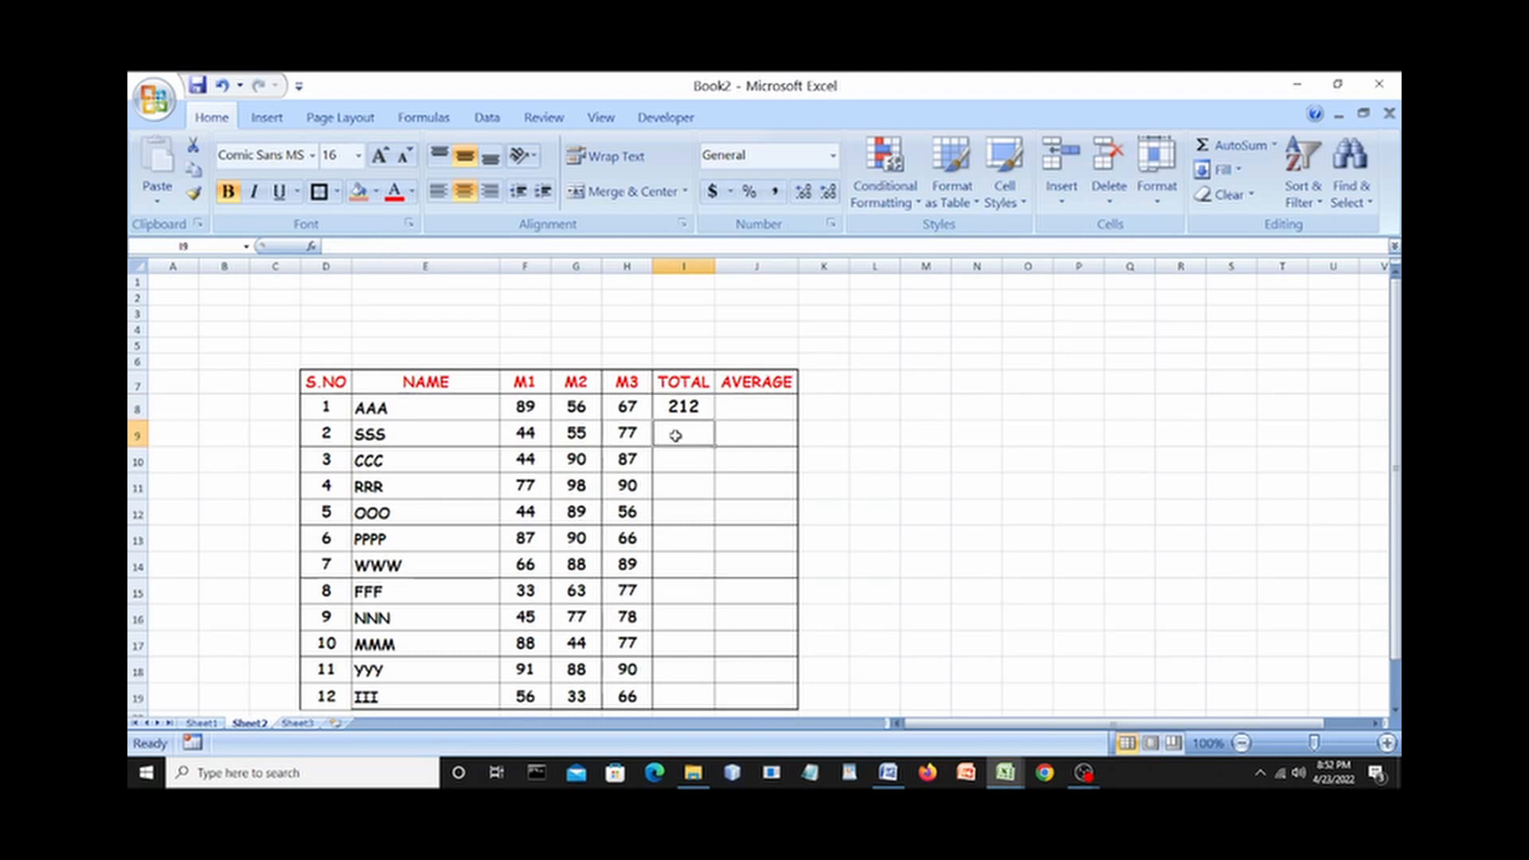
{"action": "left_click", "coordinate": [1222, 146]}
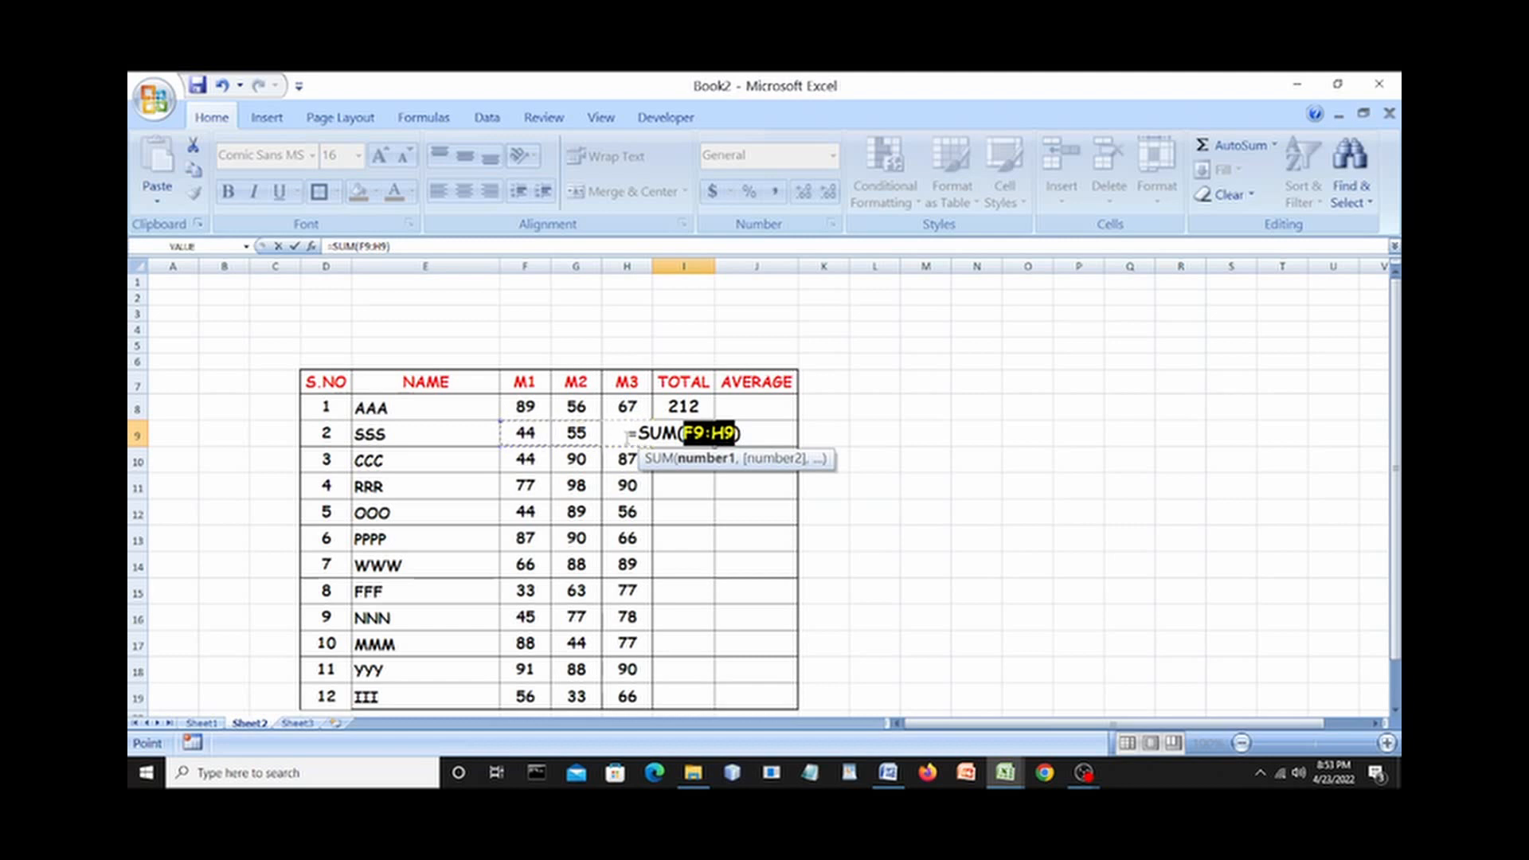
{"action": "key", "text": "Return"}
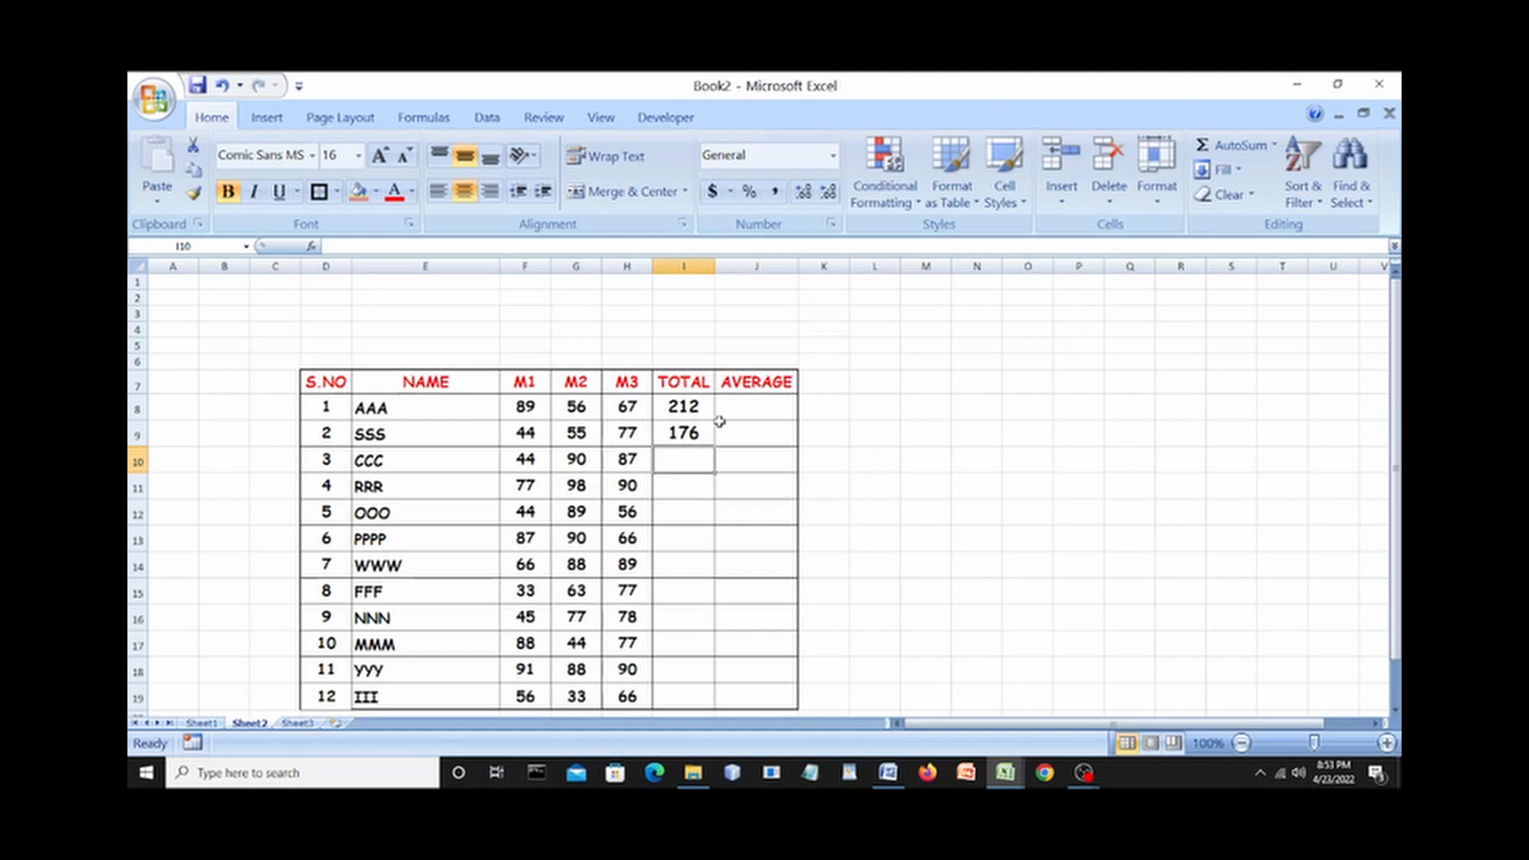
{"action": "left_click", "coordinate": [696, 434]}
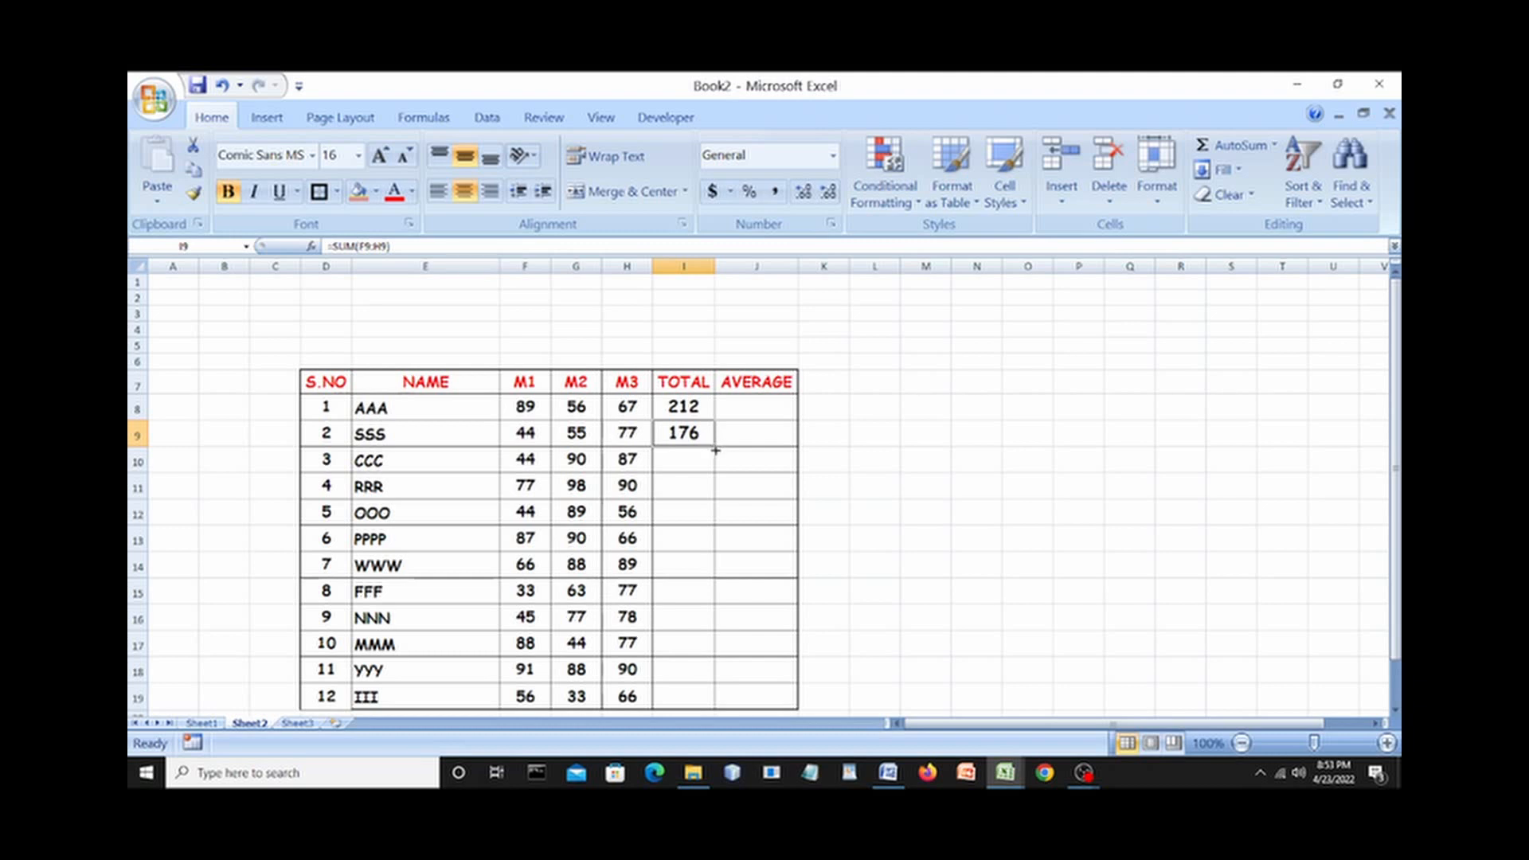
Copy the I9 sum formula down to I19 so all twelve students have totals.
{"action": "left_click_drag", "start_coordinate": [716, 451], "coordinate": [712, 699]}
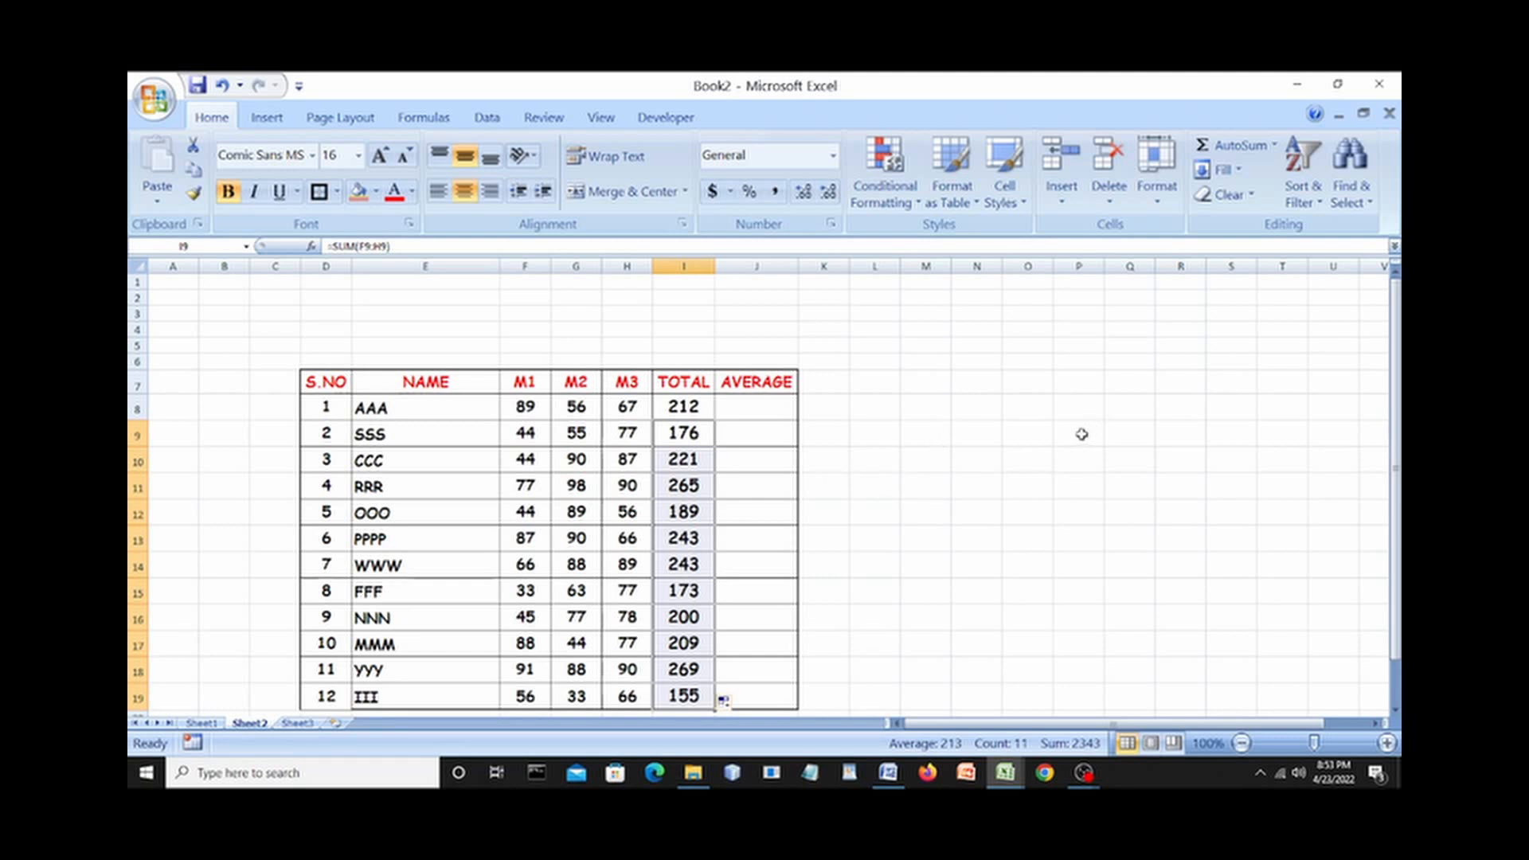
{"action": "left_click_drag", "start_coordinate": [1394, 629], "coordinate": [1396, 647]}
{"action": "left_click", "coordinate": [1059, 519]}
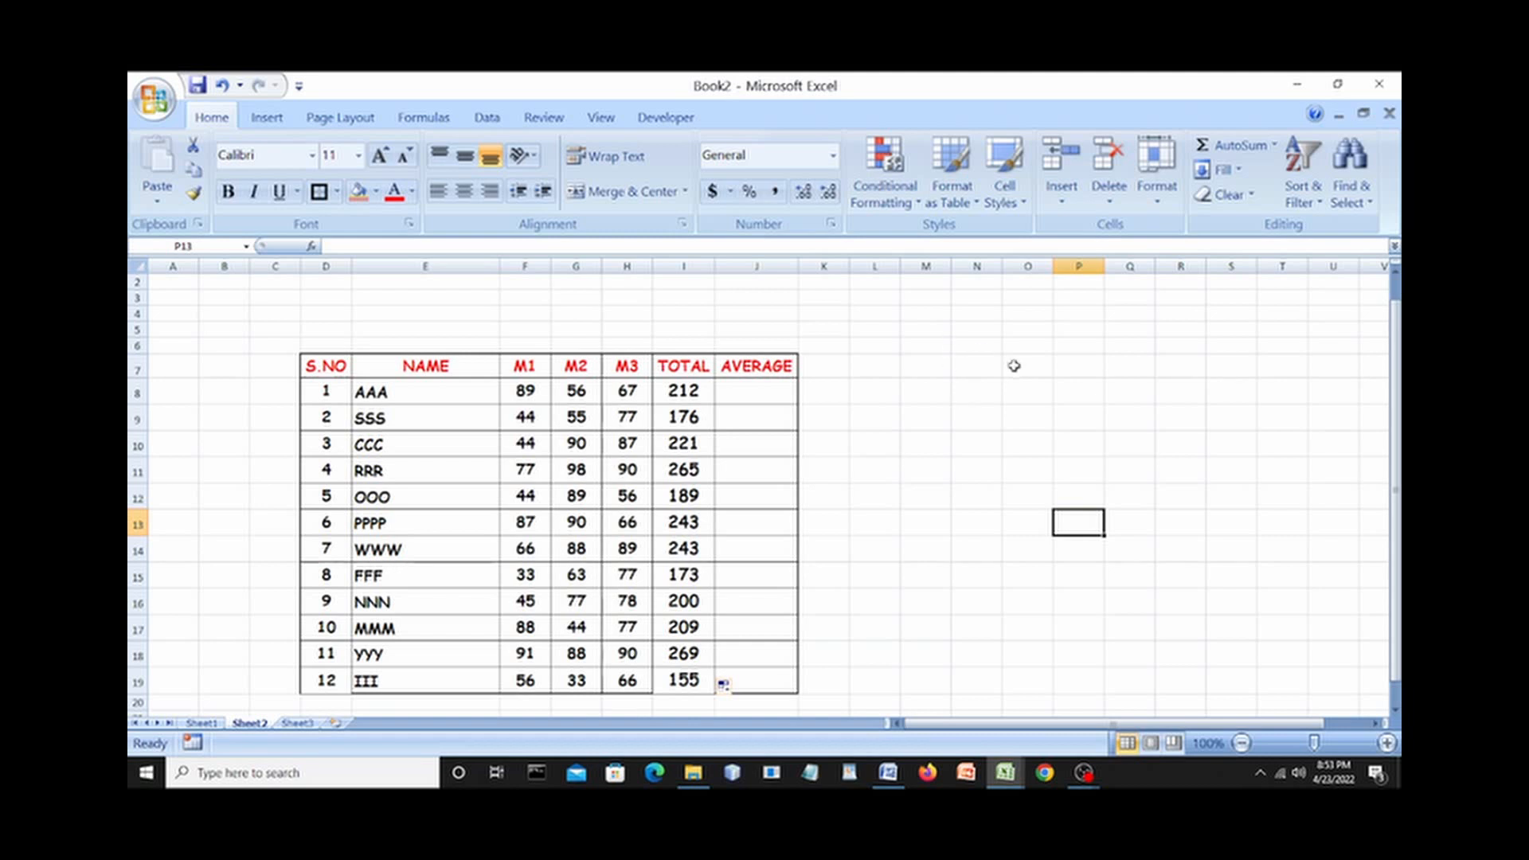
{"action": "left_click", "coordinate": [1014, 433]}
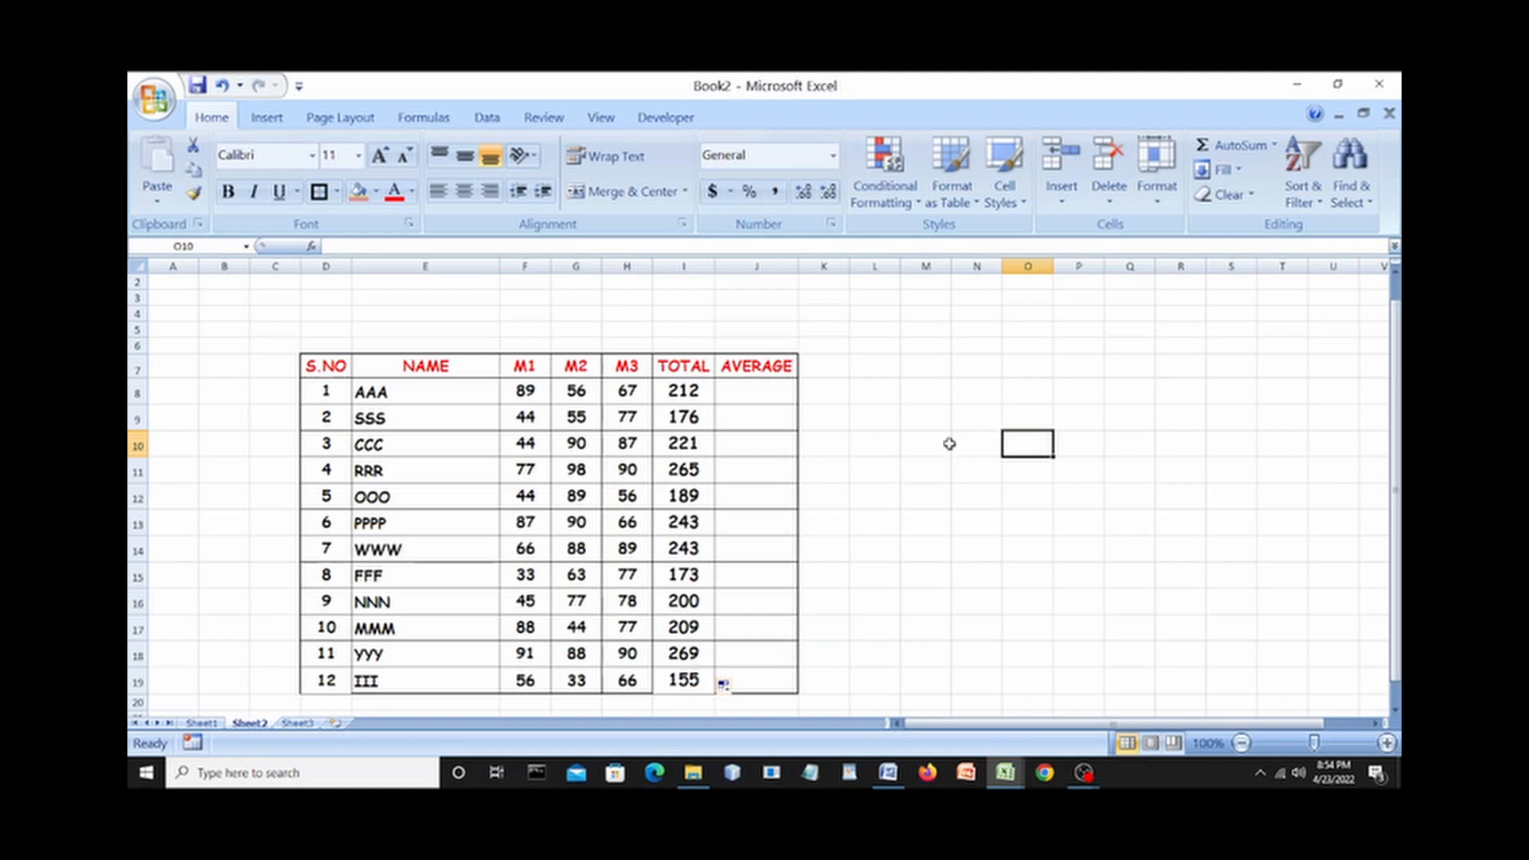
{"action": "left_click", "coordinate": [774, 396]}
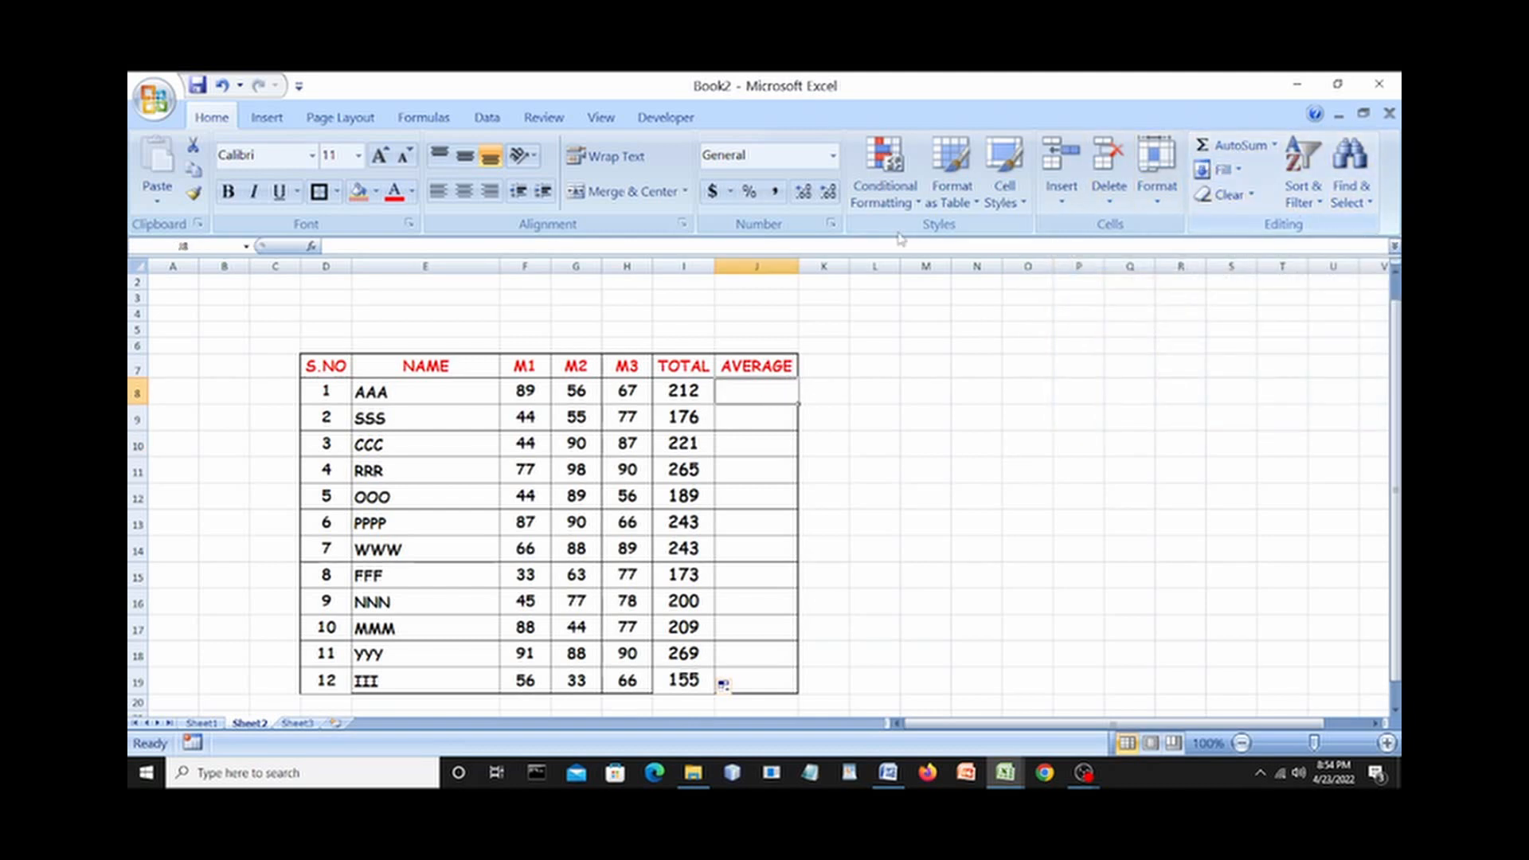
Begin an AVERAGE formula in J8 from '=A' using the function autocomplete list.
{"action": "left_click", "coordinate": [342, 246]}
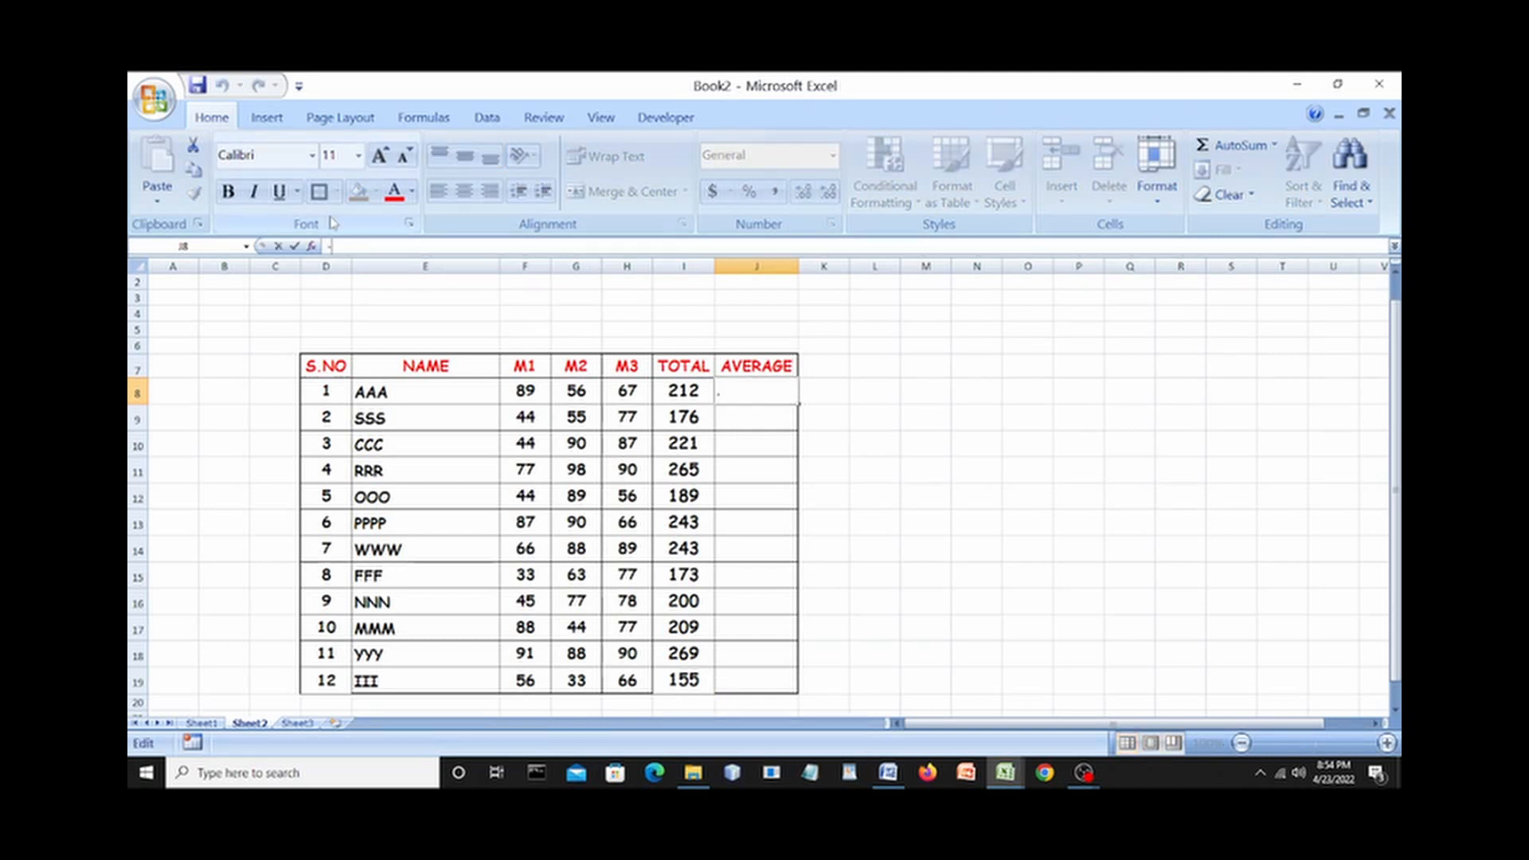
{"action": "type", "text": "="}
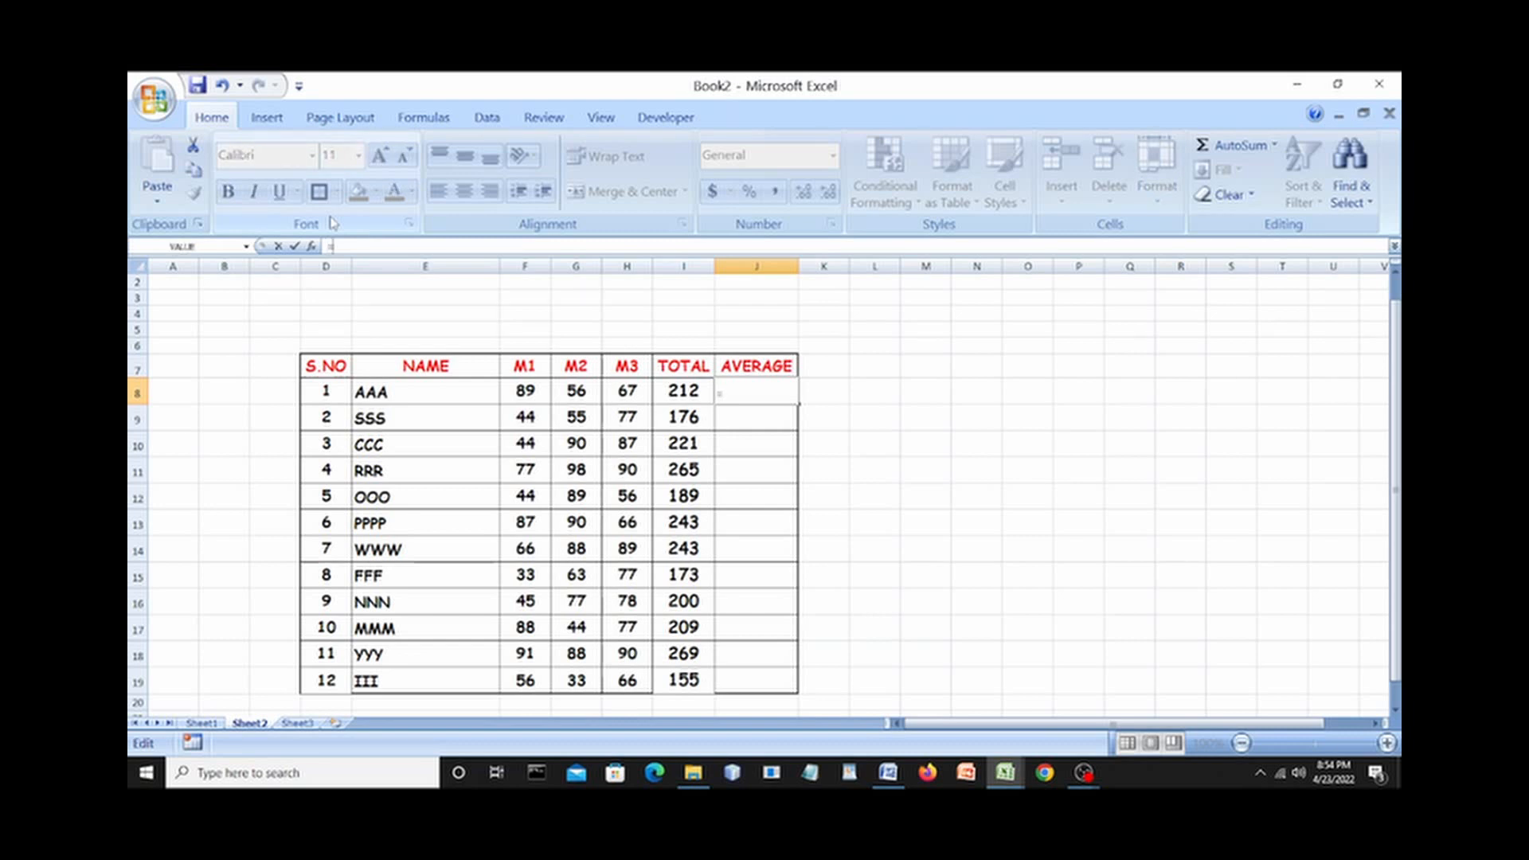
{"action": "type", "text": "A"}
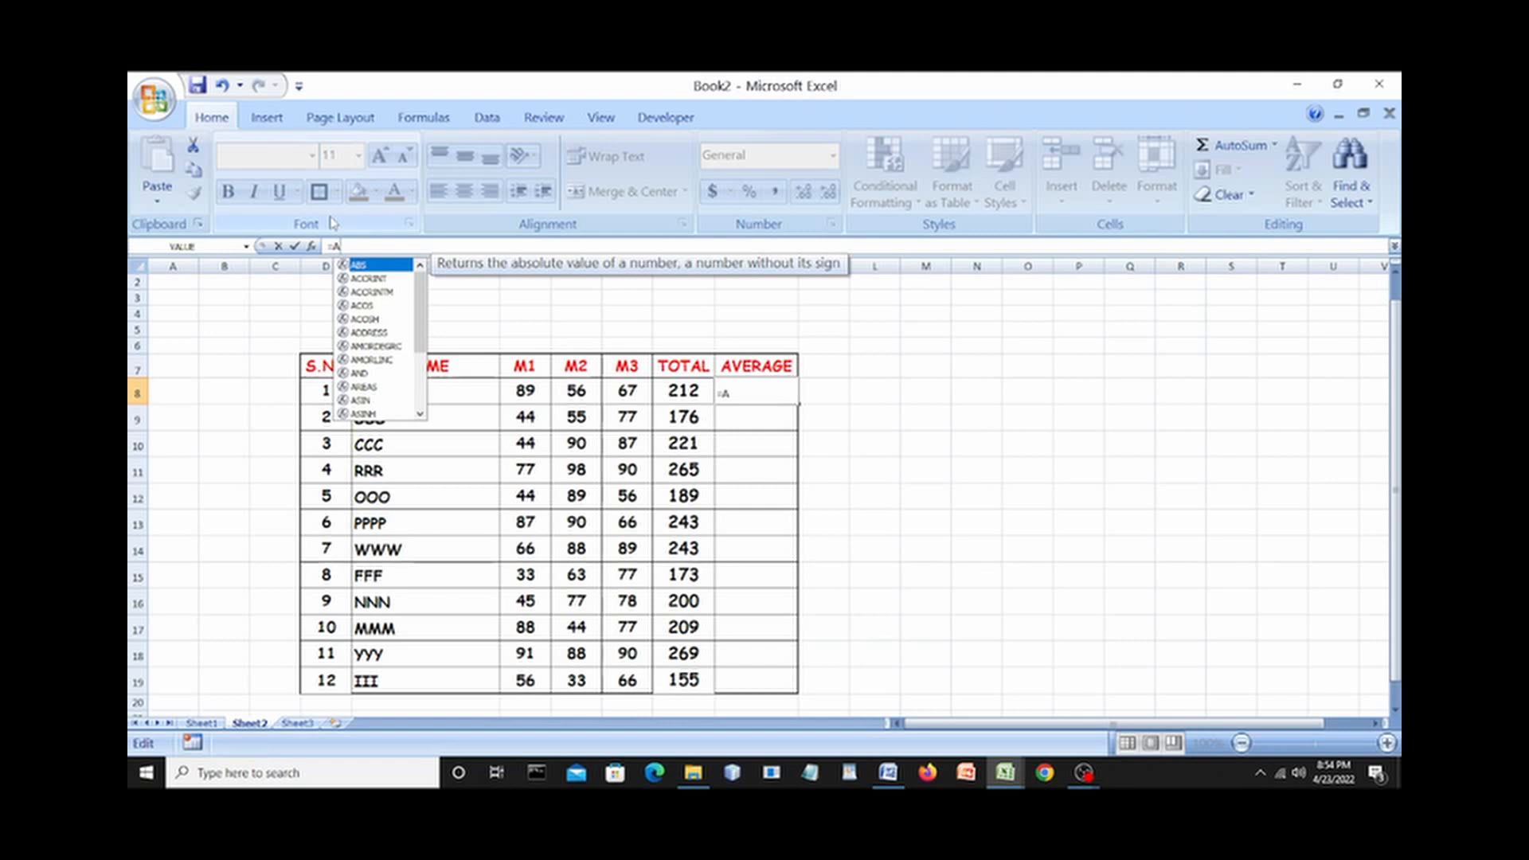
{"action": "scroll", "coordinate": [333, 223], "scroll_direction": "down", "scroll_amount": 1}
{"action": "key", "text": "Down"}
{"action": "key", "text": "Down"}
{"action": "key", "text": "Down"}
{"action": "key", "text": "Down"}
{"action": "key", "text": "Down"}
{"action": "key", "text": "Down"}
{"action": "key", "text": "Down"}
{"action": "key", "text": "Down"}
{"action": "key", "text": "Down"}
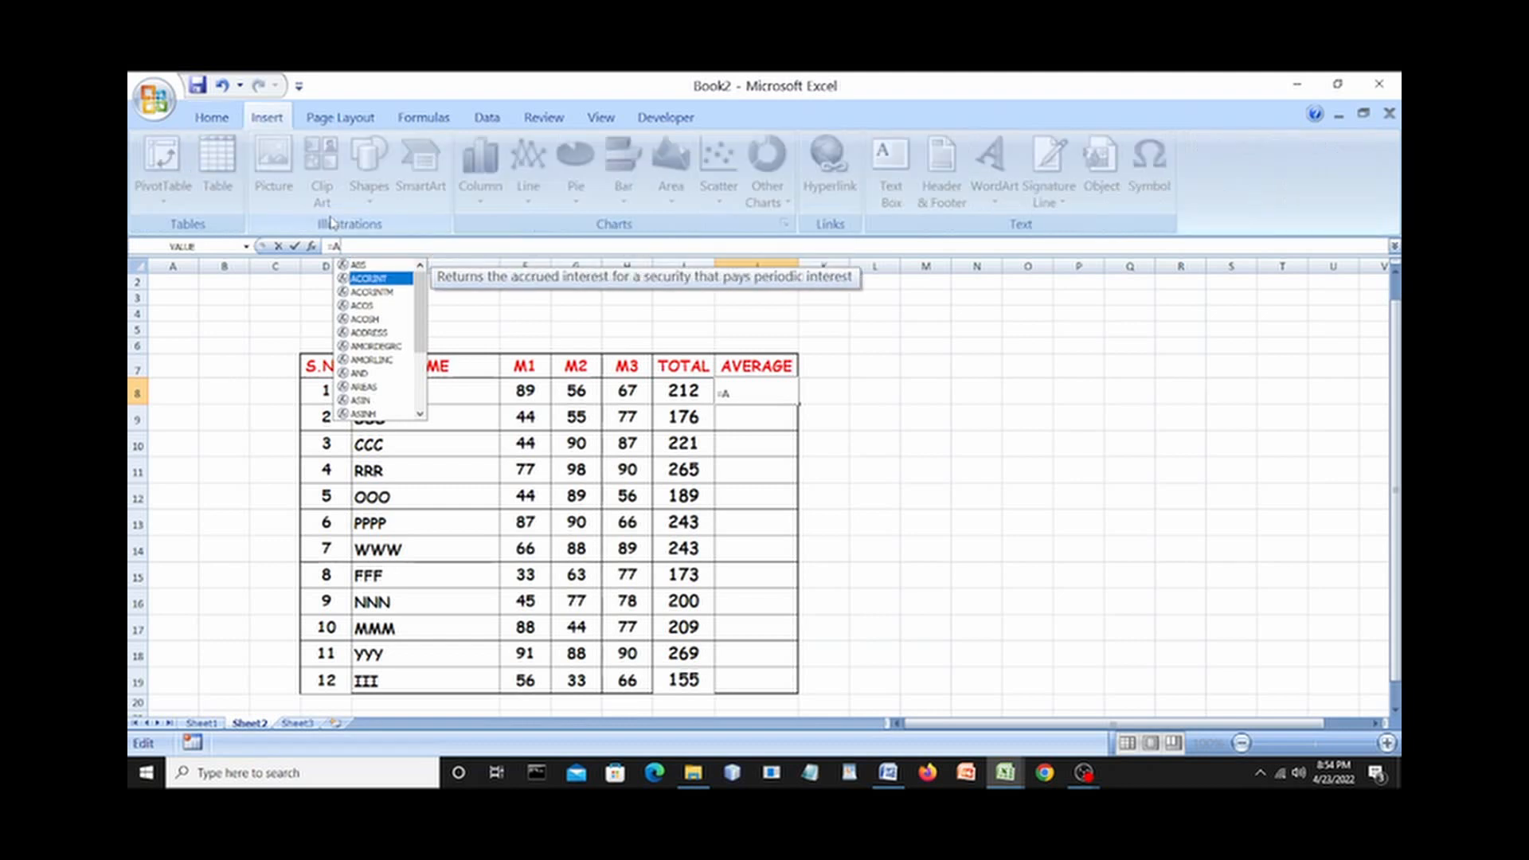
{"action": "key", "text": "Down"}
{"action": "key", "text": "Down"}
{"action": "key", "text": "Down"}
{"action": "key", "text": "Down"}
{"action": "key", "text": "Down"}
{"action": "key", "text": "Down"}
{"action": "key", "text": "Down"}
{"action": "key", "text": "Down"}
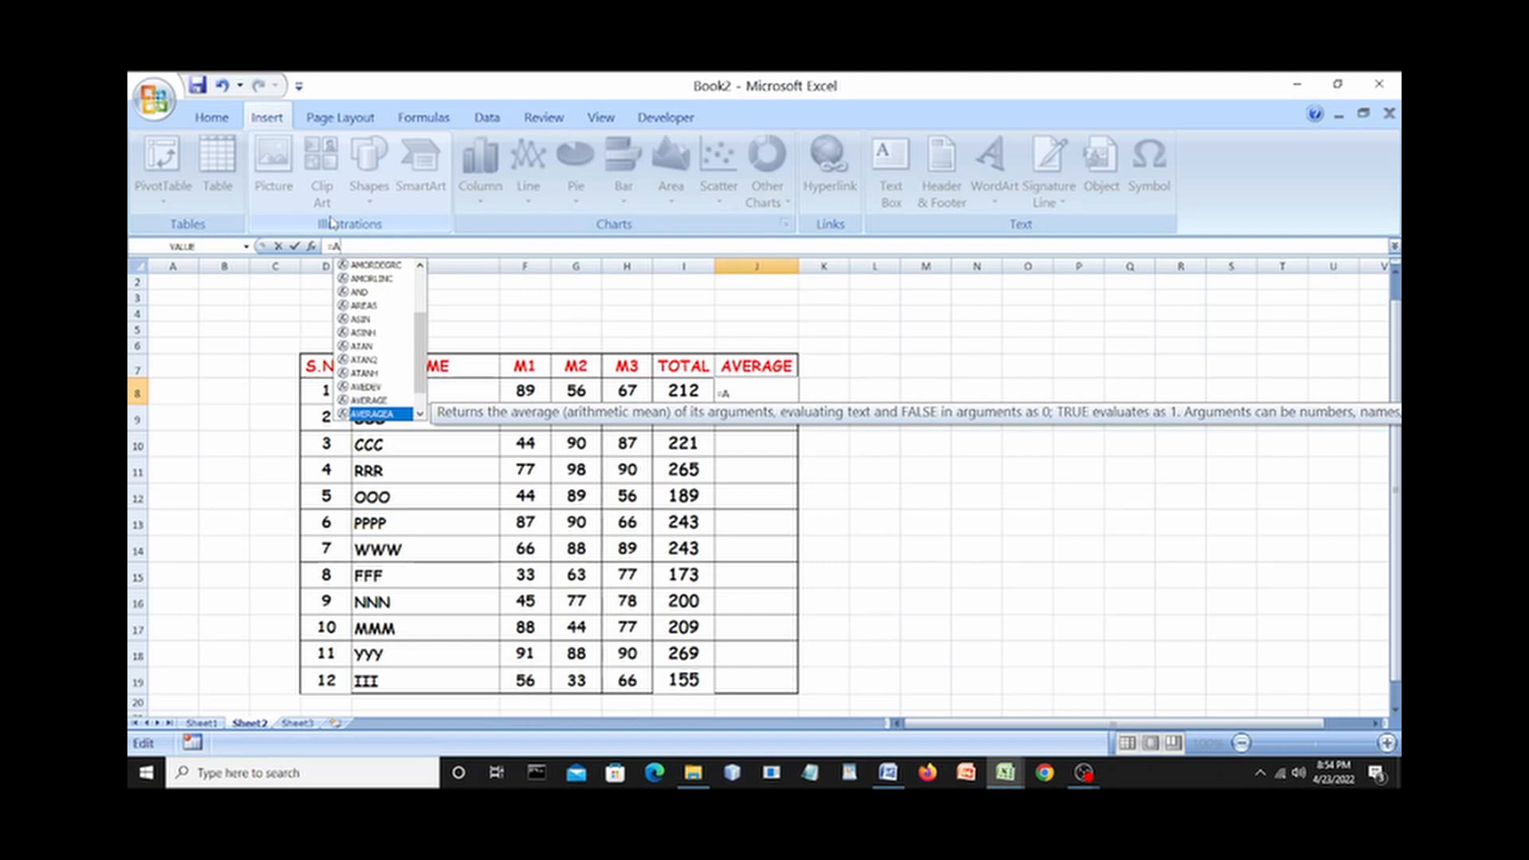
{"action": "key", "text": "Up"}
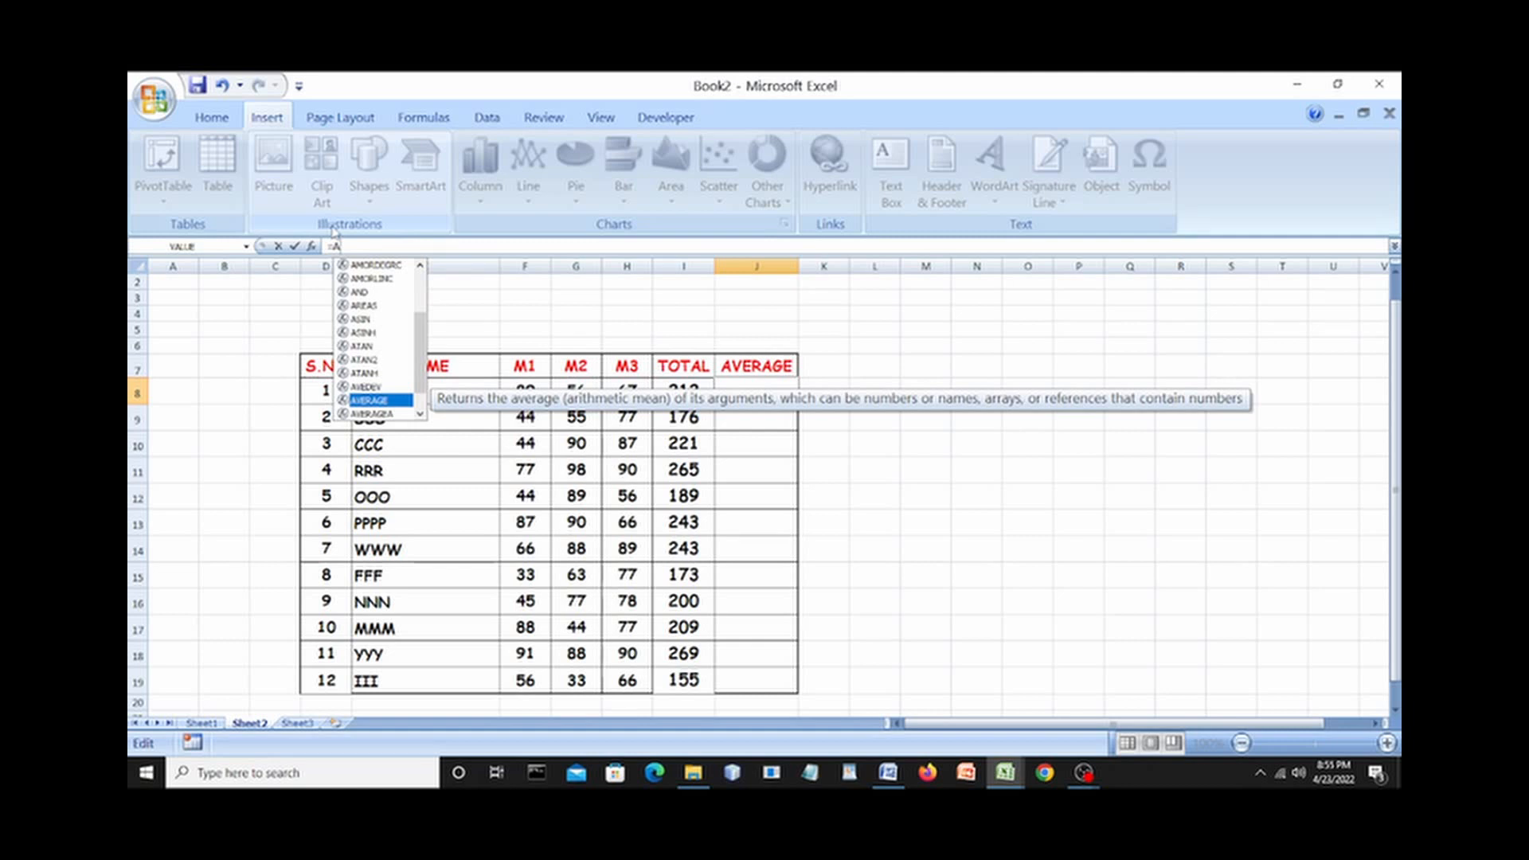
{"action": "key", "text": "Return"}
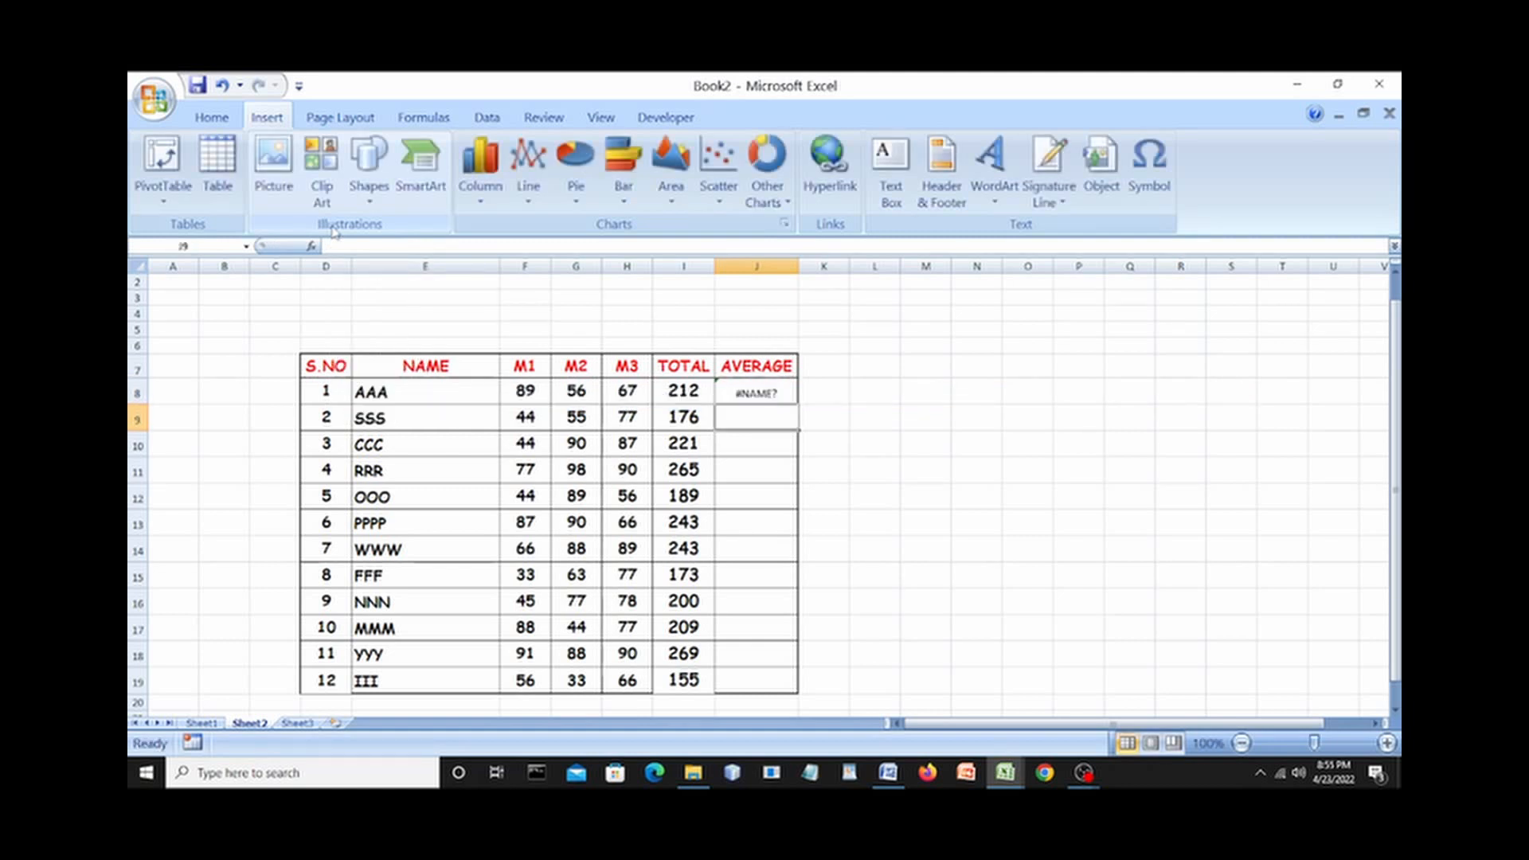
Enter =AVERAGE(I8/3) in J8 for AAA's average, using the TOTAL in I8.
{"action": "left_click", "coordinate": [738, 397]}
{"action": "left_click", "coordinate": [343, 247]}
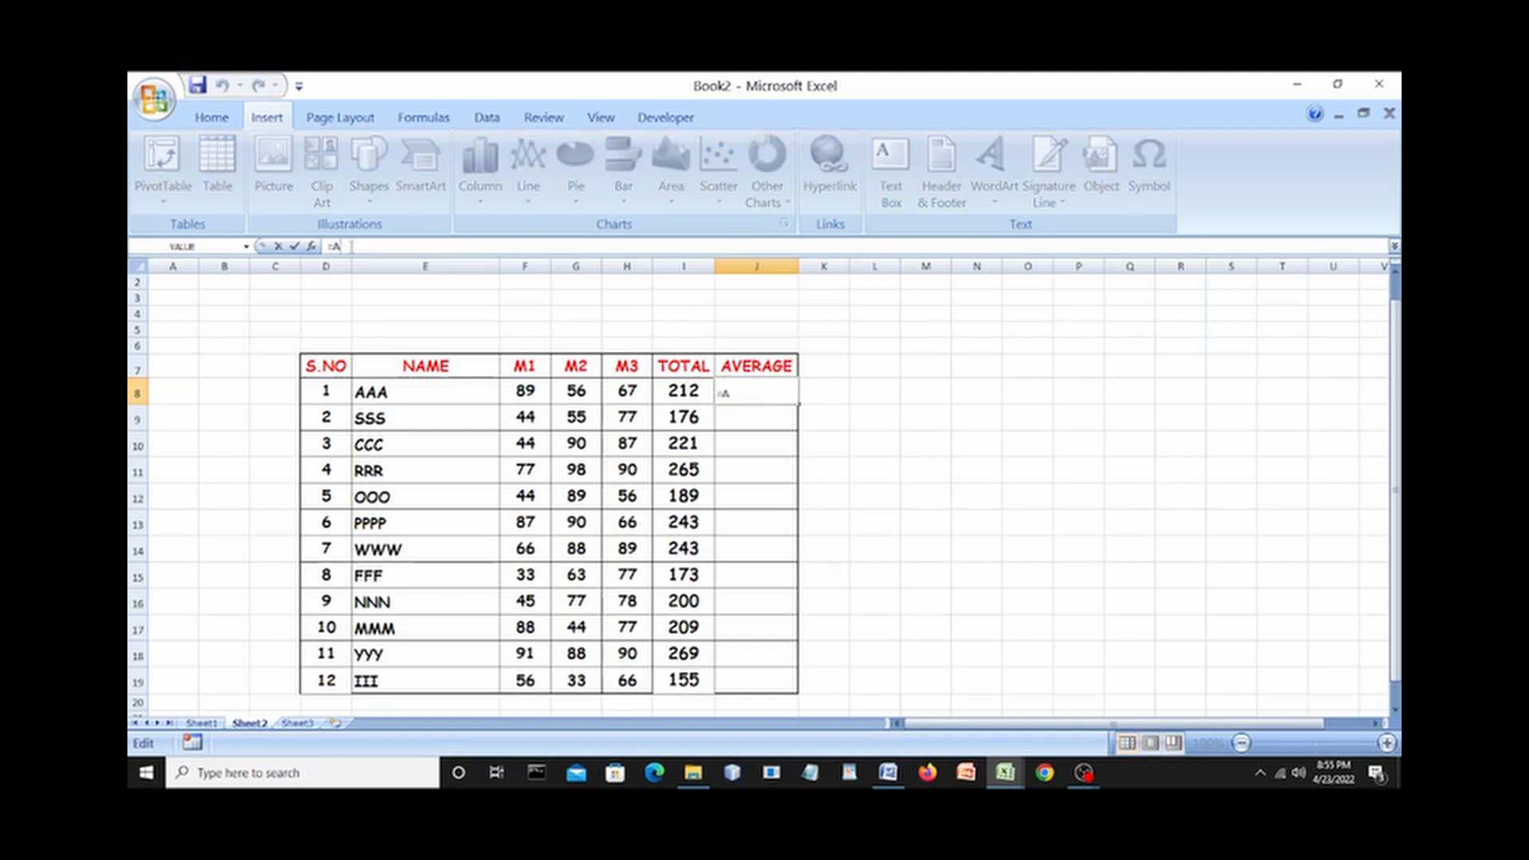
{"action": "type", "text": "VE"}
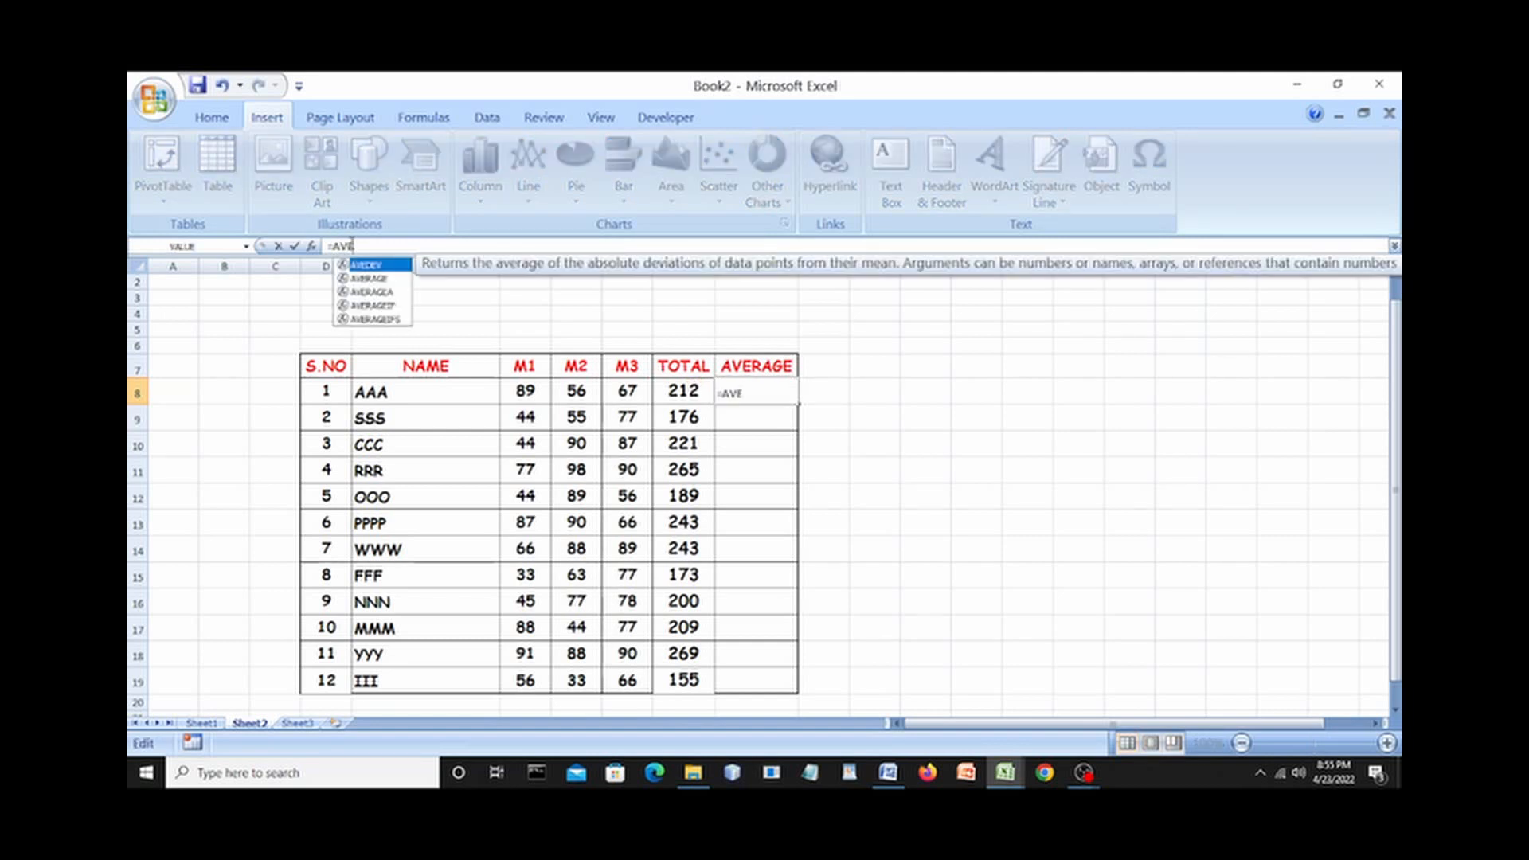
{"action": "left_click", "coordinate": [368, 279]}
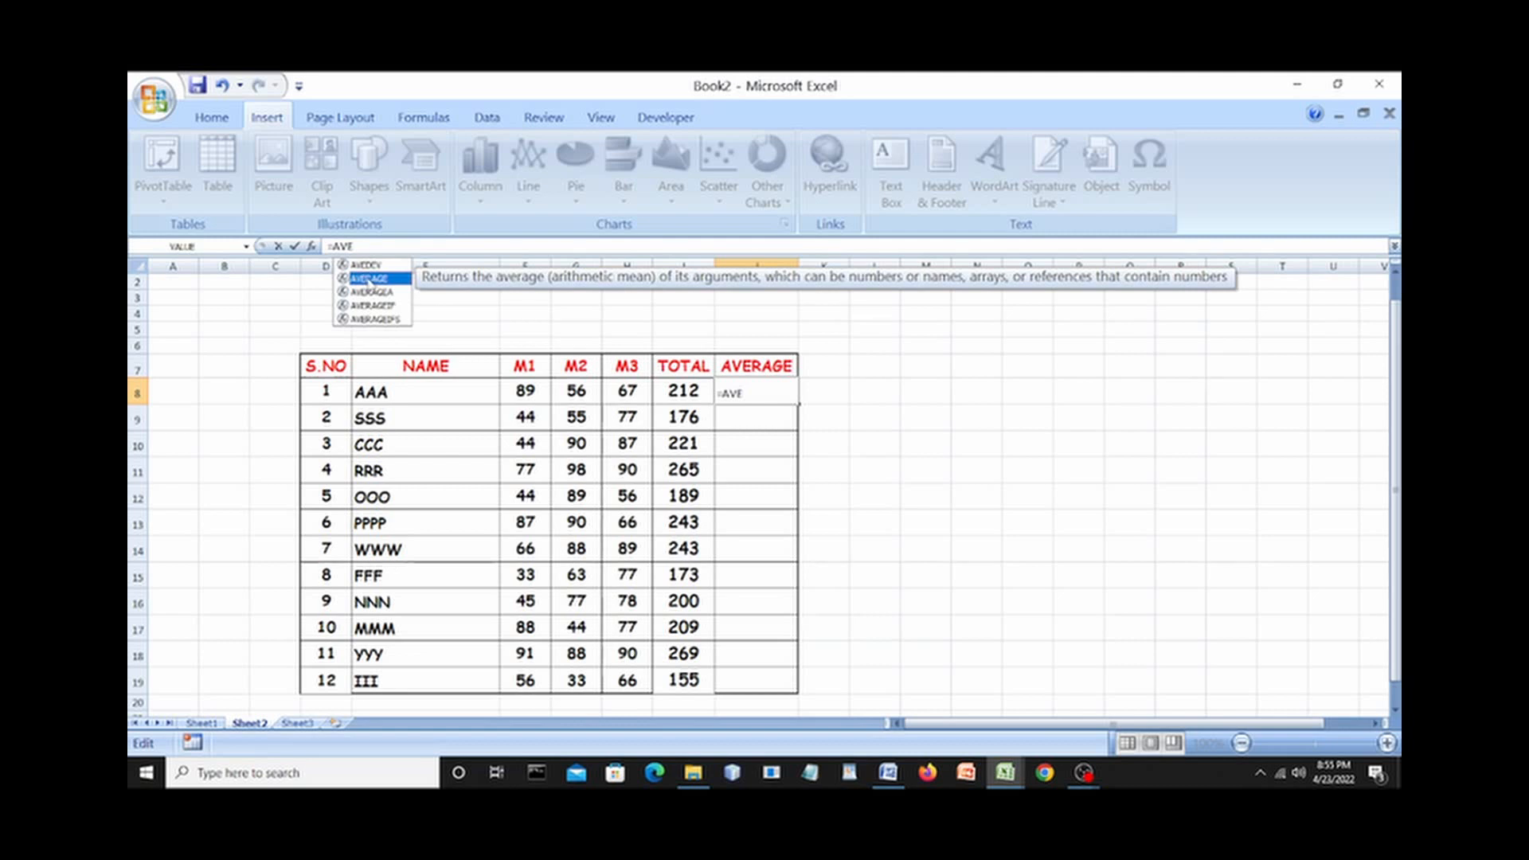
{"action": "double_click", "coordinate": [367, 279]}
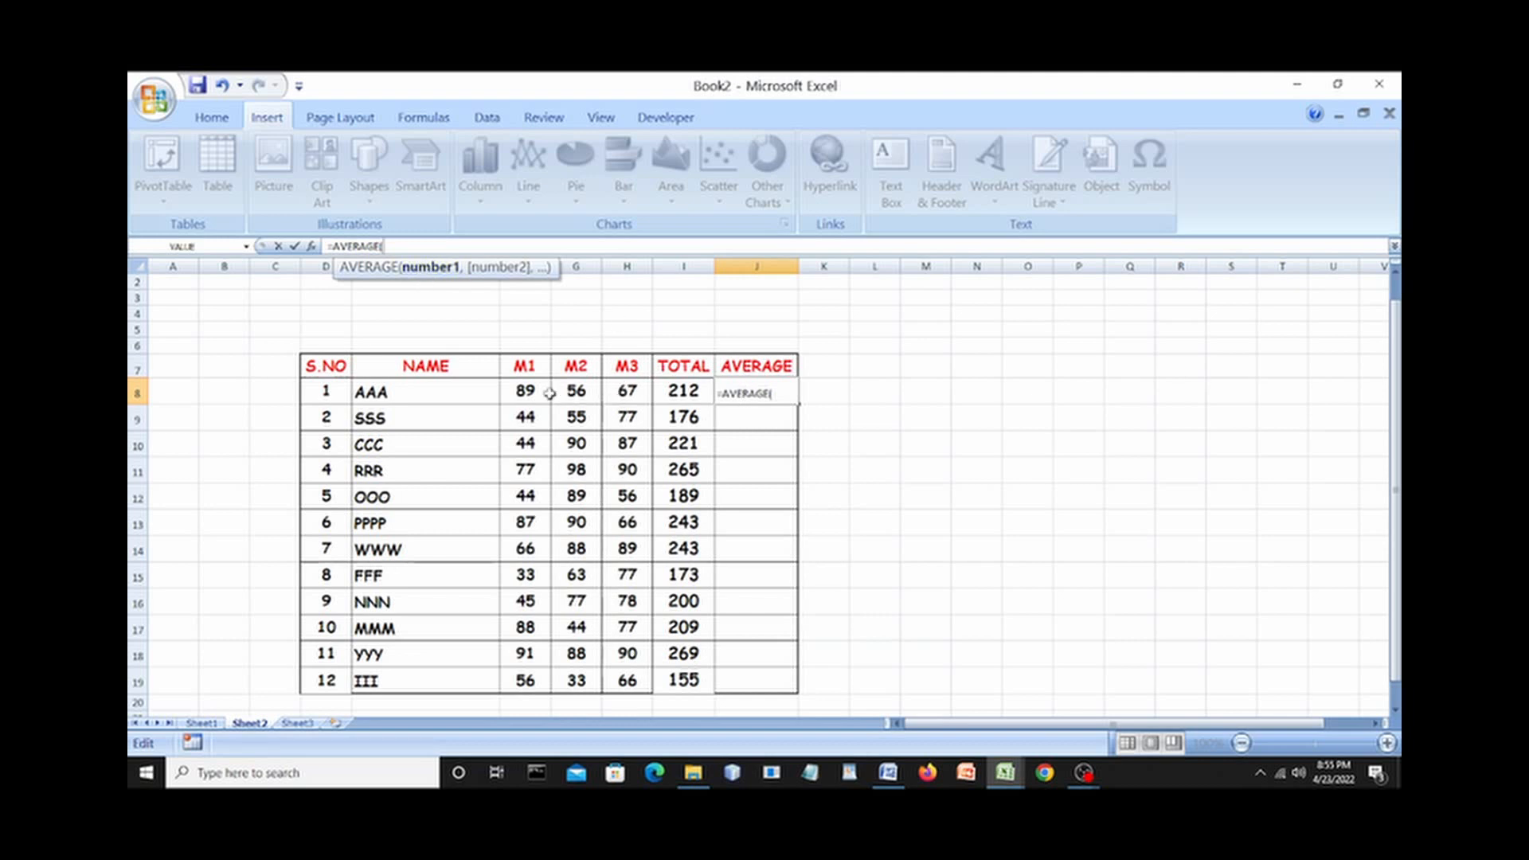
{"action": "left_click", "coordinate": [522, 392]}
{"action": "left_click", "coordinate": [678, 390]}
{"action": "type", "text": "/3"}
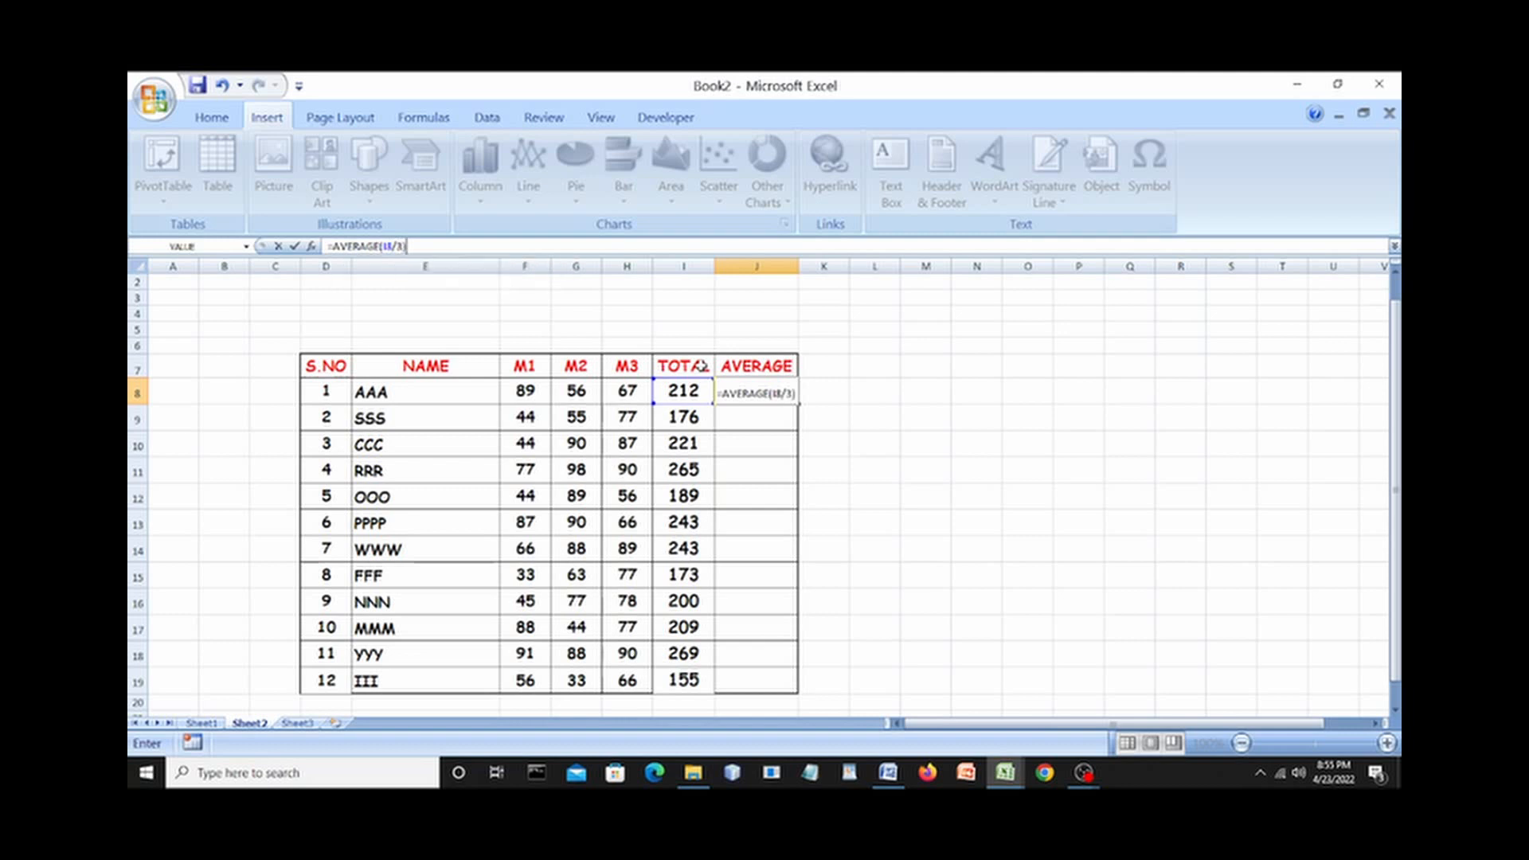
{"action": "left_click", "coordinate": [401, 775]}
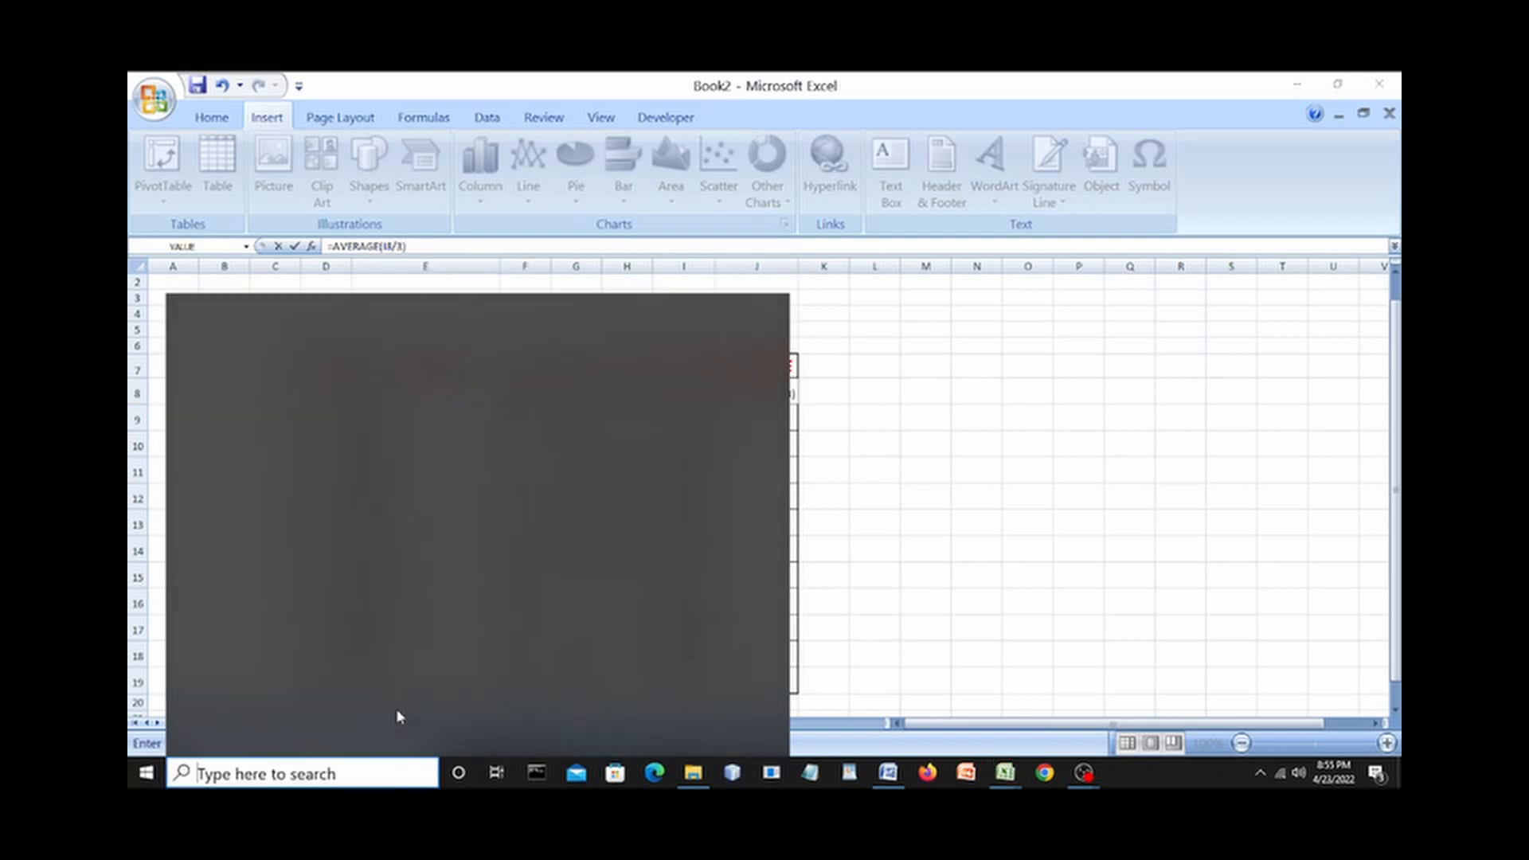
{"action": "type", "text": "M"}
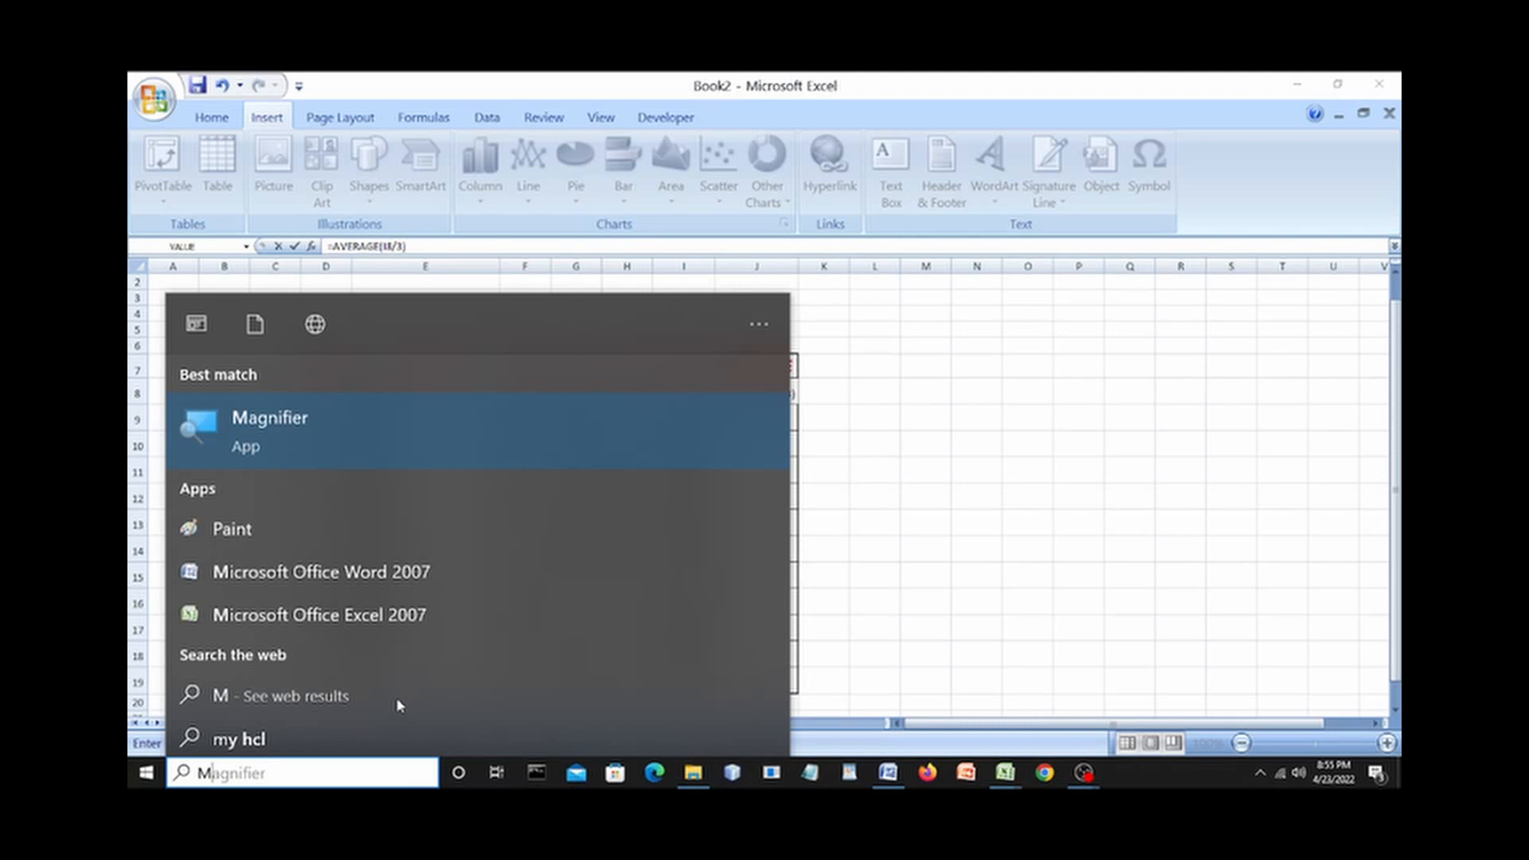
{"action": "left_click", "coordinate": [256, 444]}
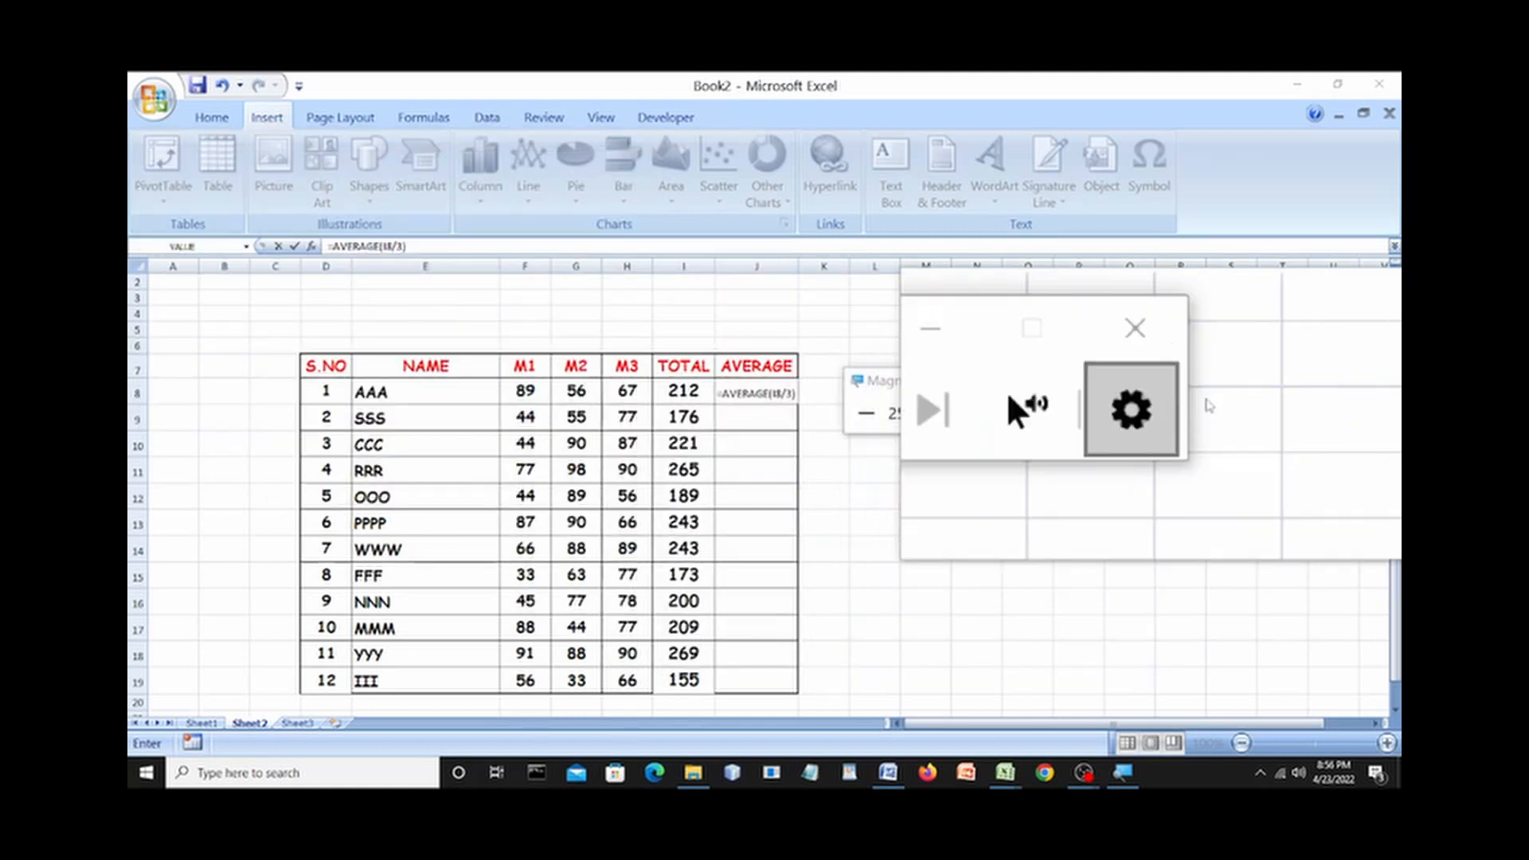
{"action": "left_click", "coordinate": [1028, 458]}
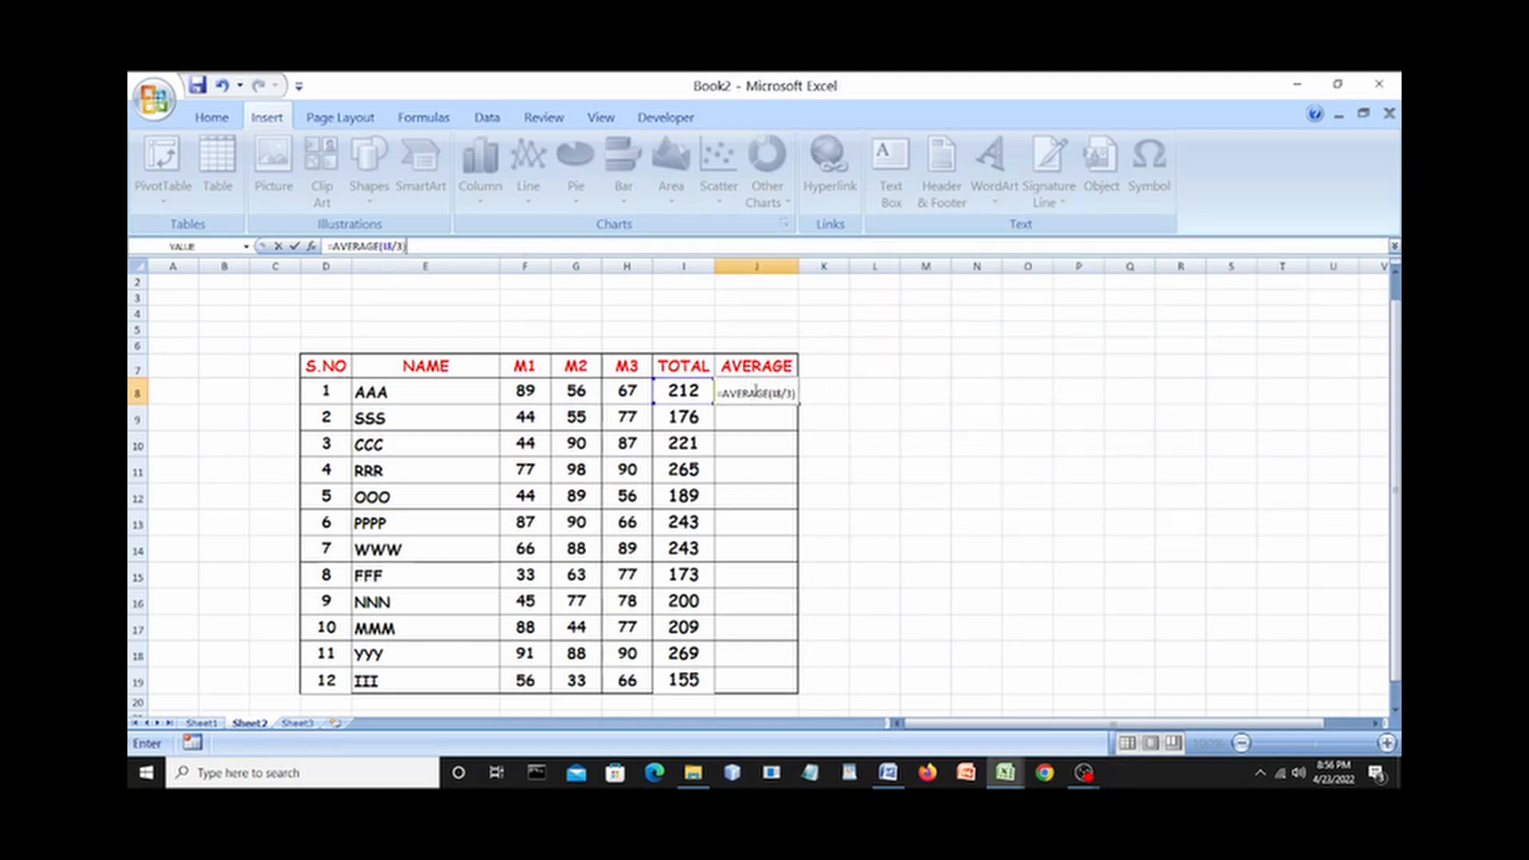
Confirm J8's average of 70.66667 and apply Comic Sans MS to the AVERAGE cells J8:J19.
{"action": "key", "text": "Return"}
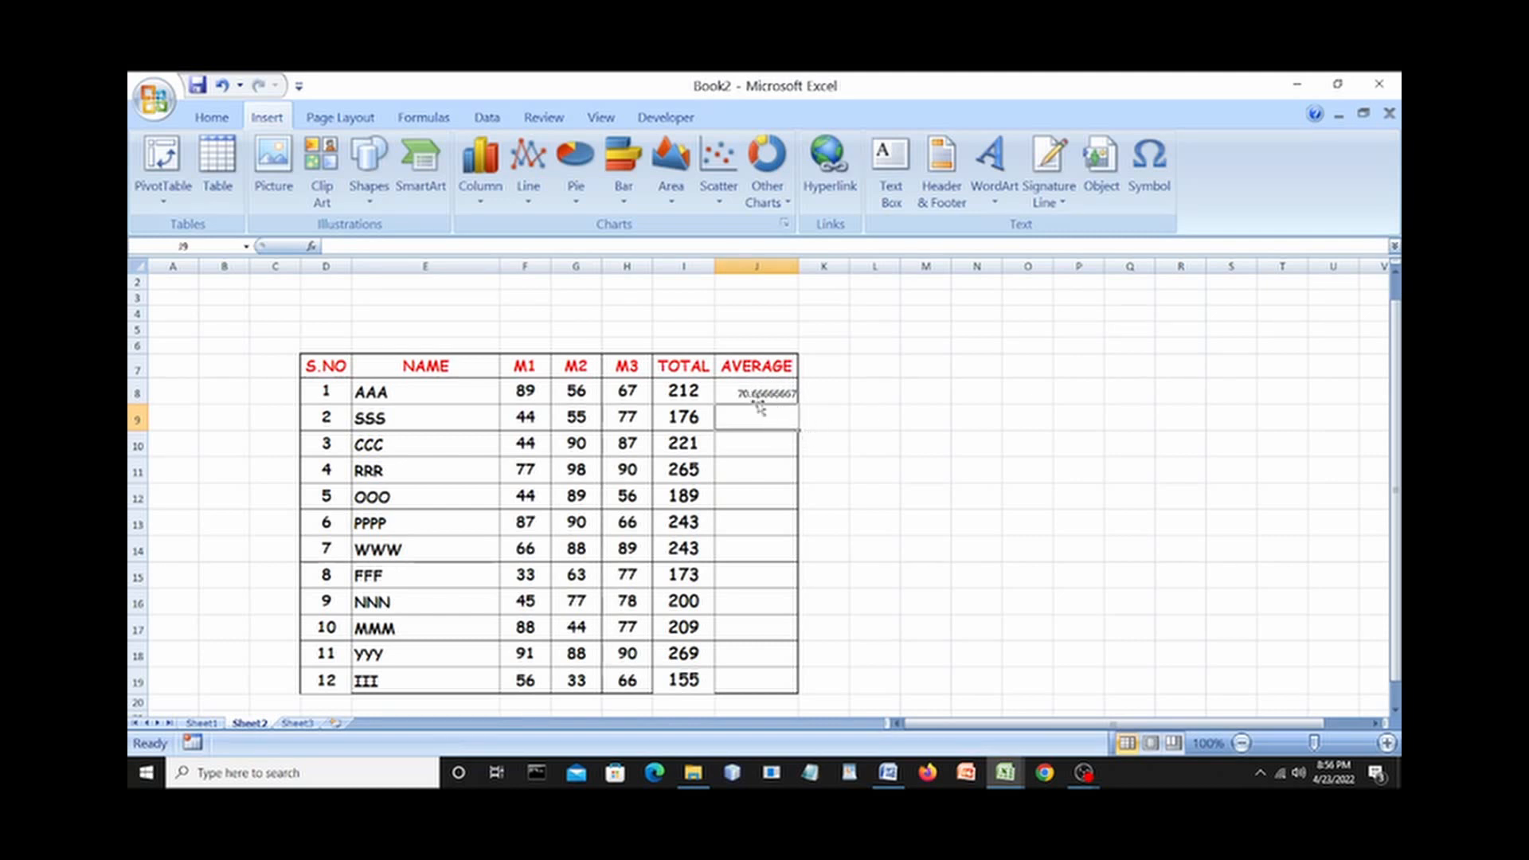
{"action": "left_click", "coordinate": [747, 388]}
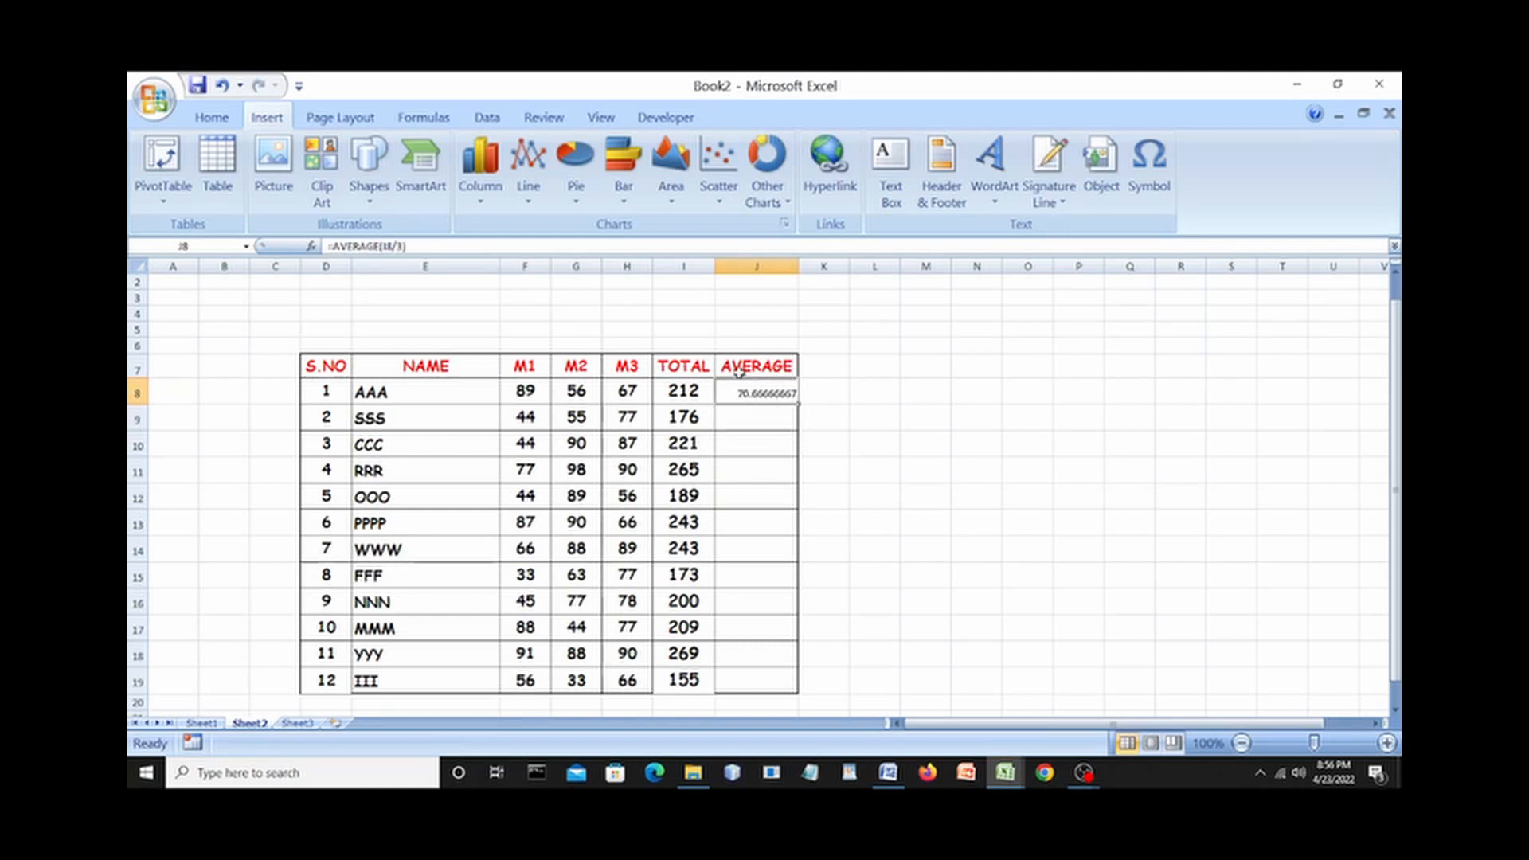
{"action": "left_click", "coordinate": [211, 118]}
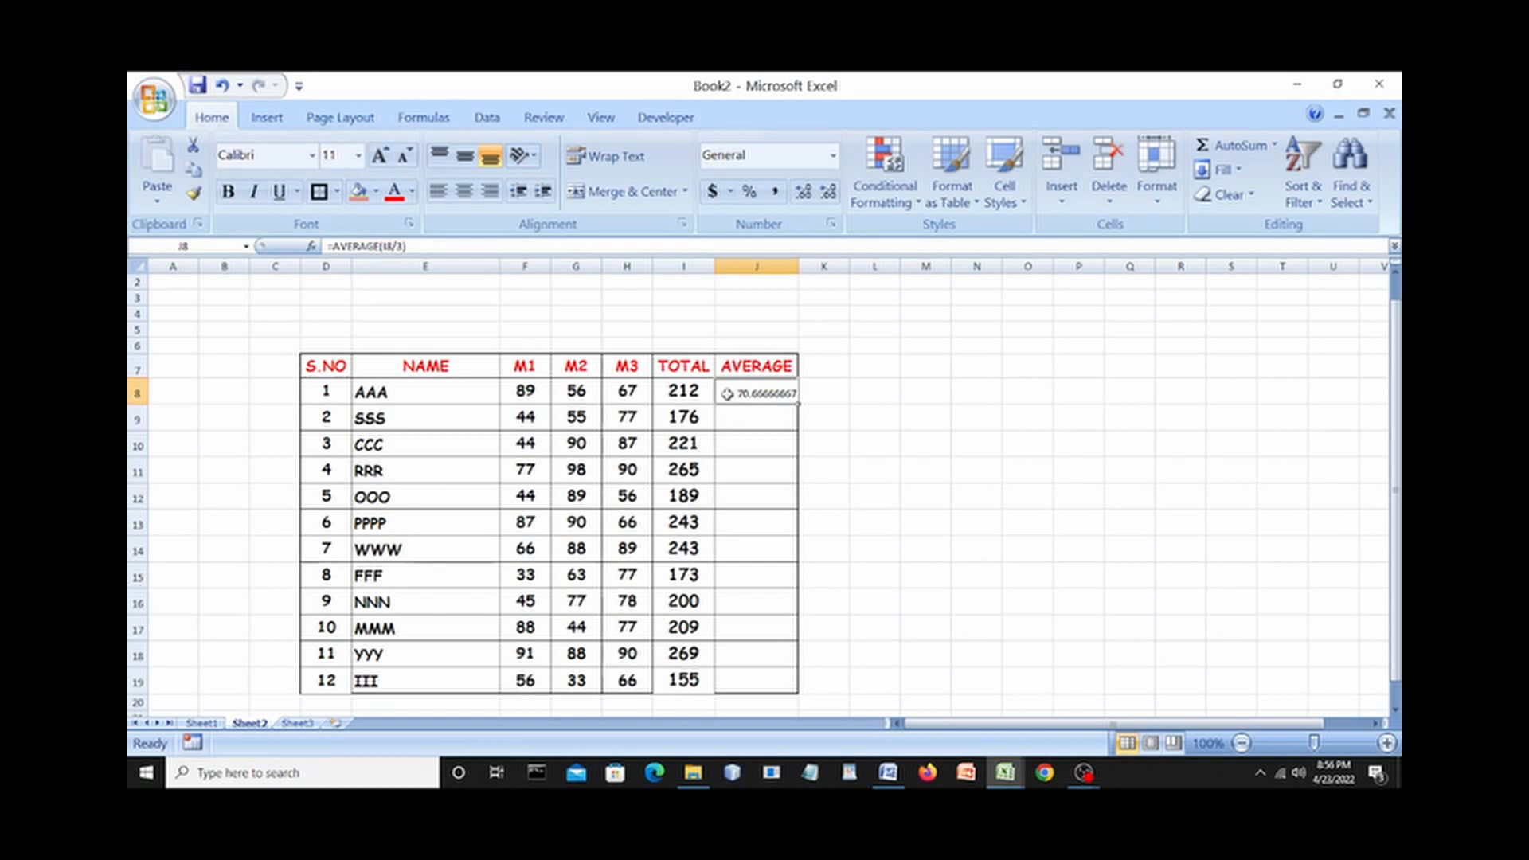
{"action": "left_click_drag", "start_coordinate": [757, 417], "coordinate": [756, 685]}
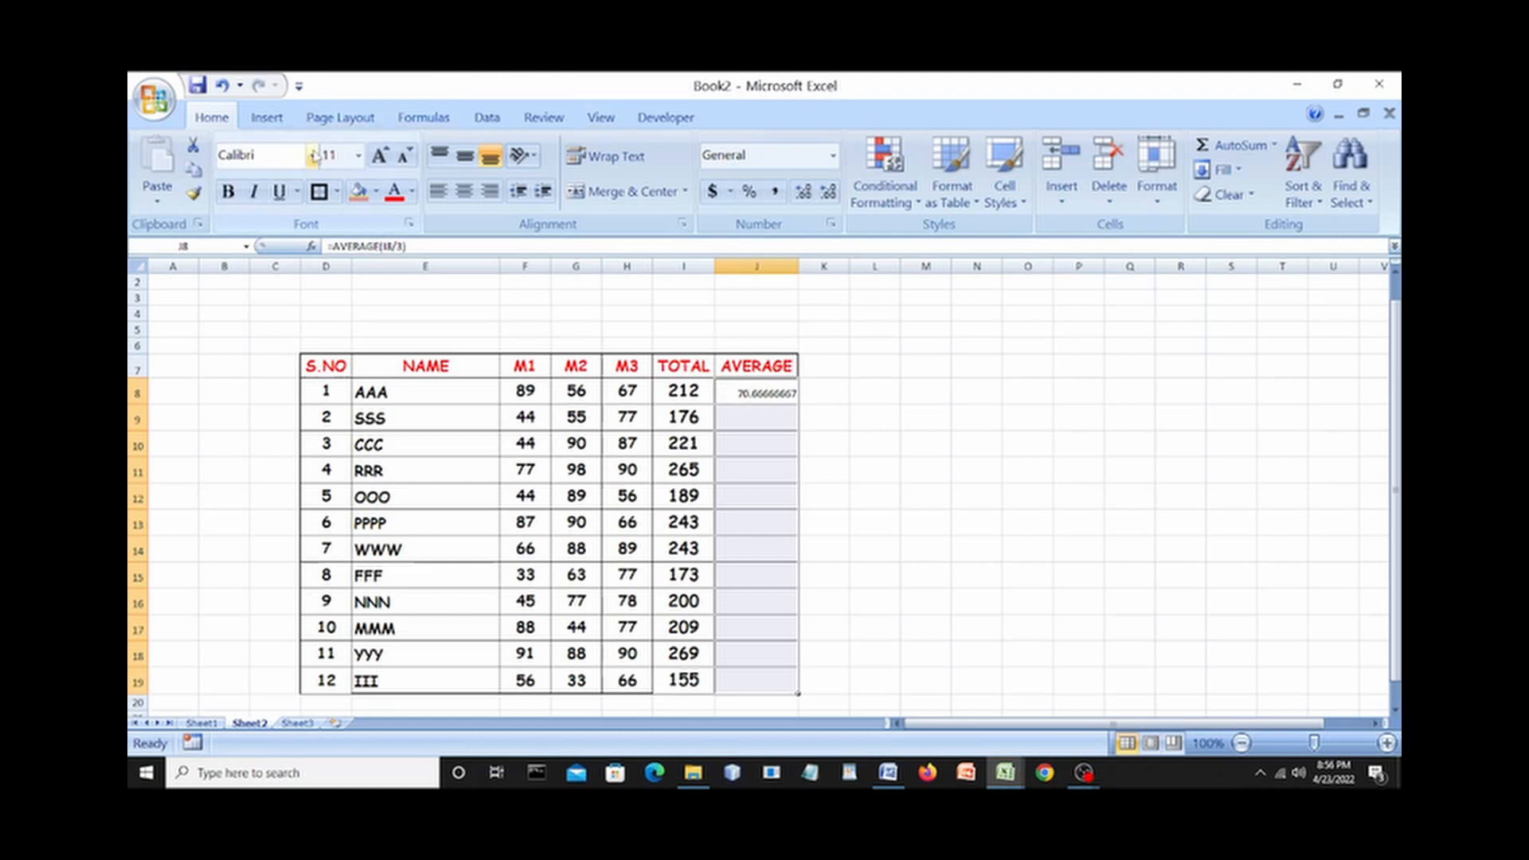
{"action": "left_click", "coordinate": [313, 156]}
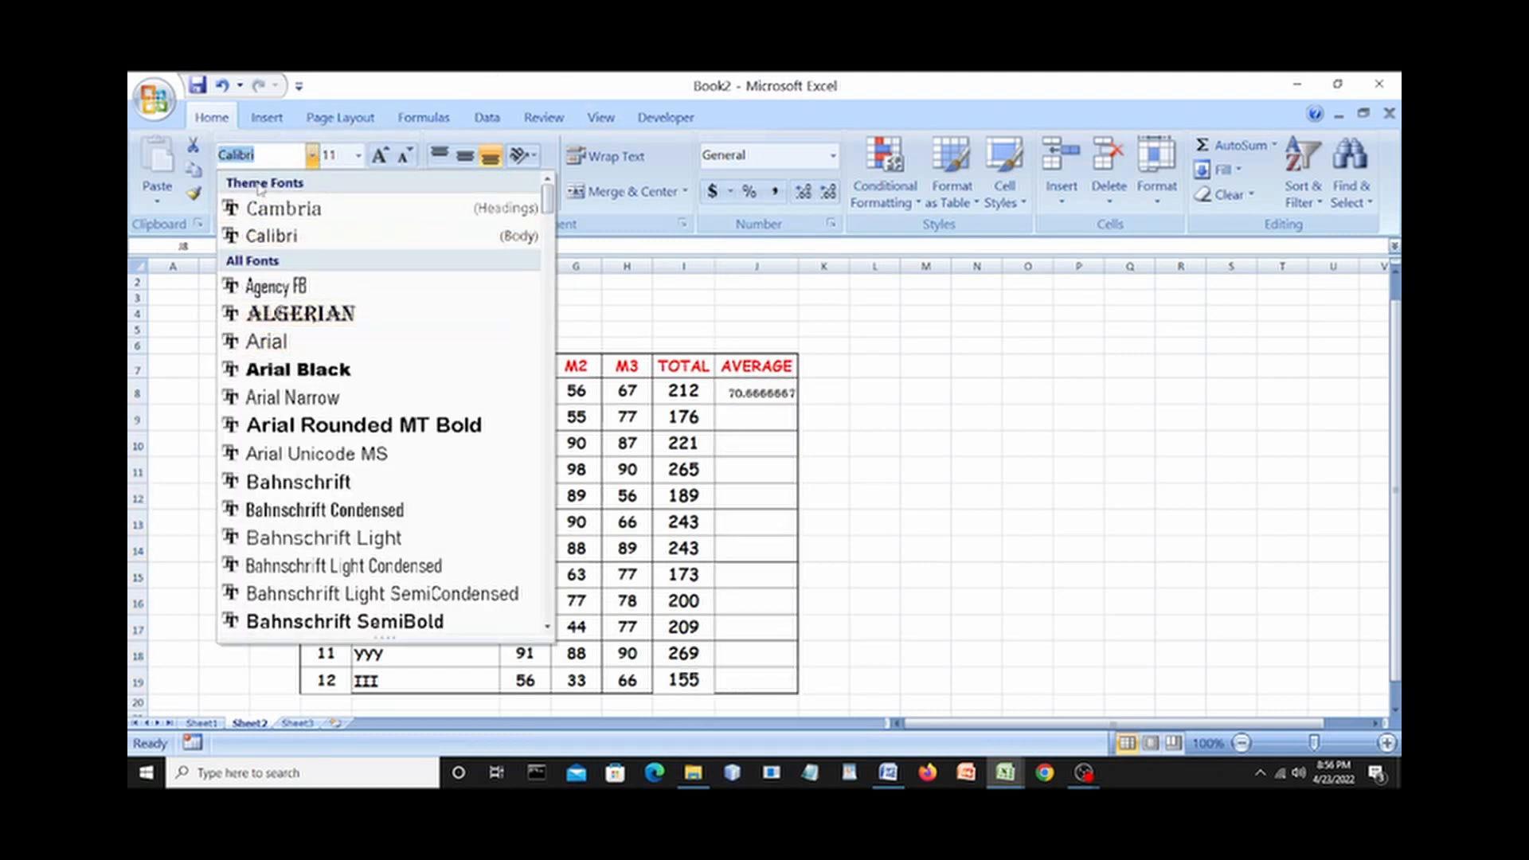
{"action": "type", "text": "Comic Sans MS"}
{"action": "key", "text": "Return"}
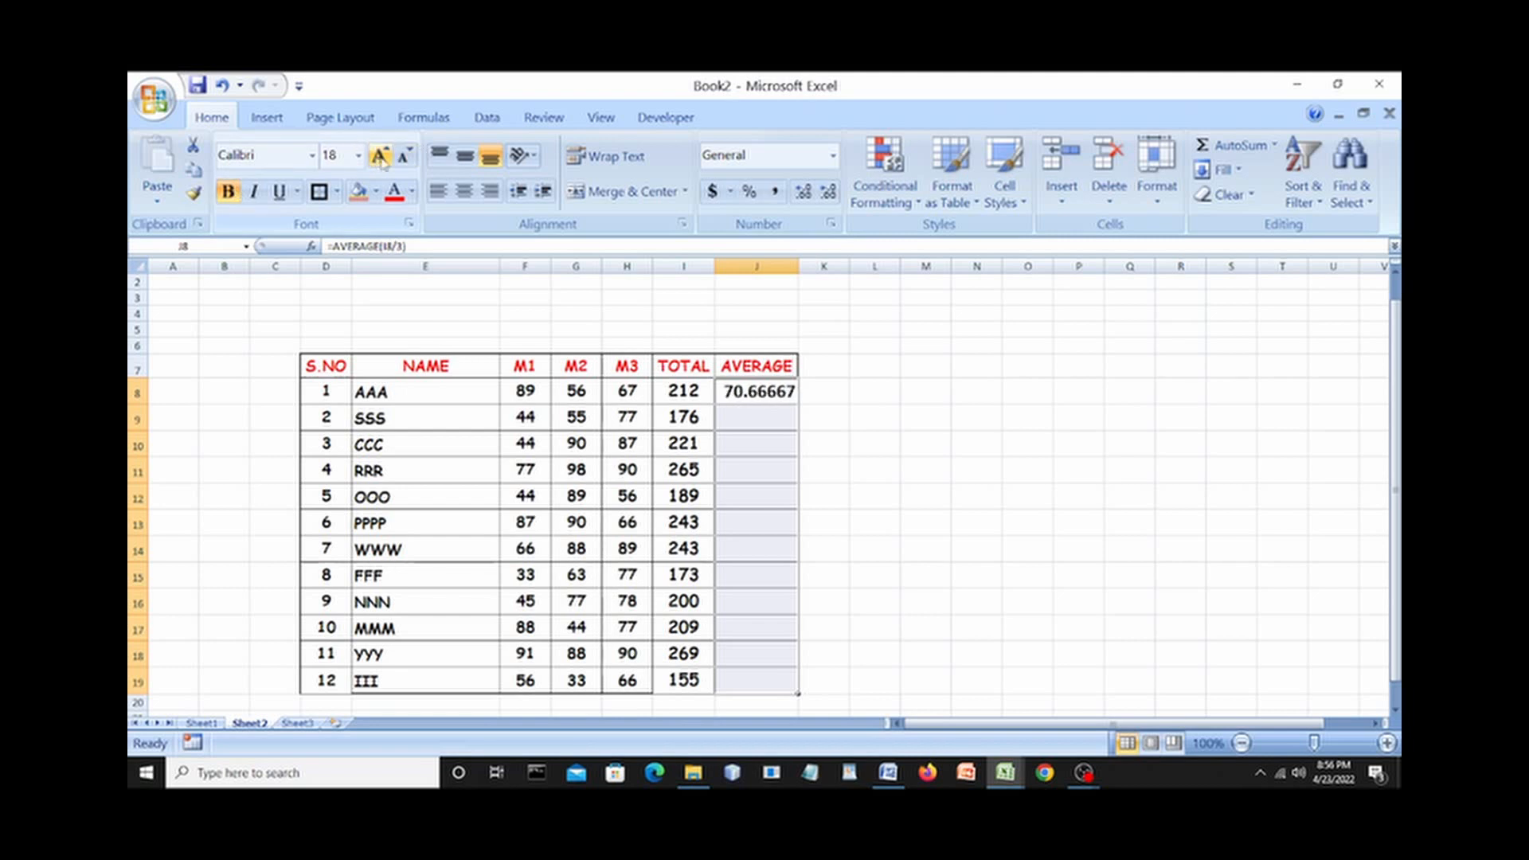
{"action": "left_click", "coordinate": [1029, 467]}
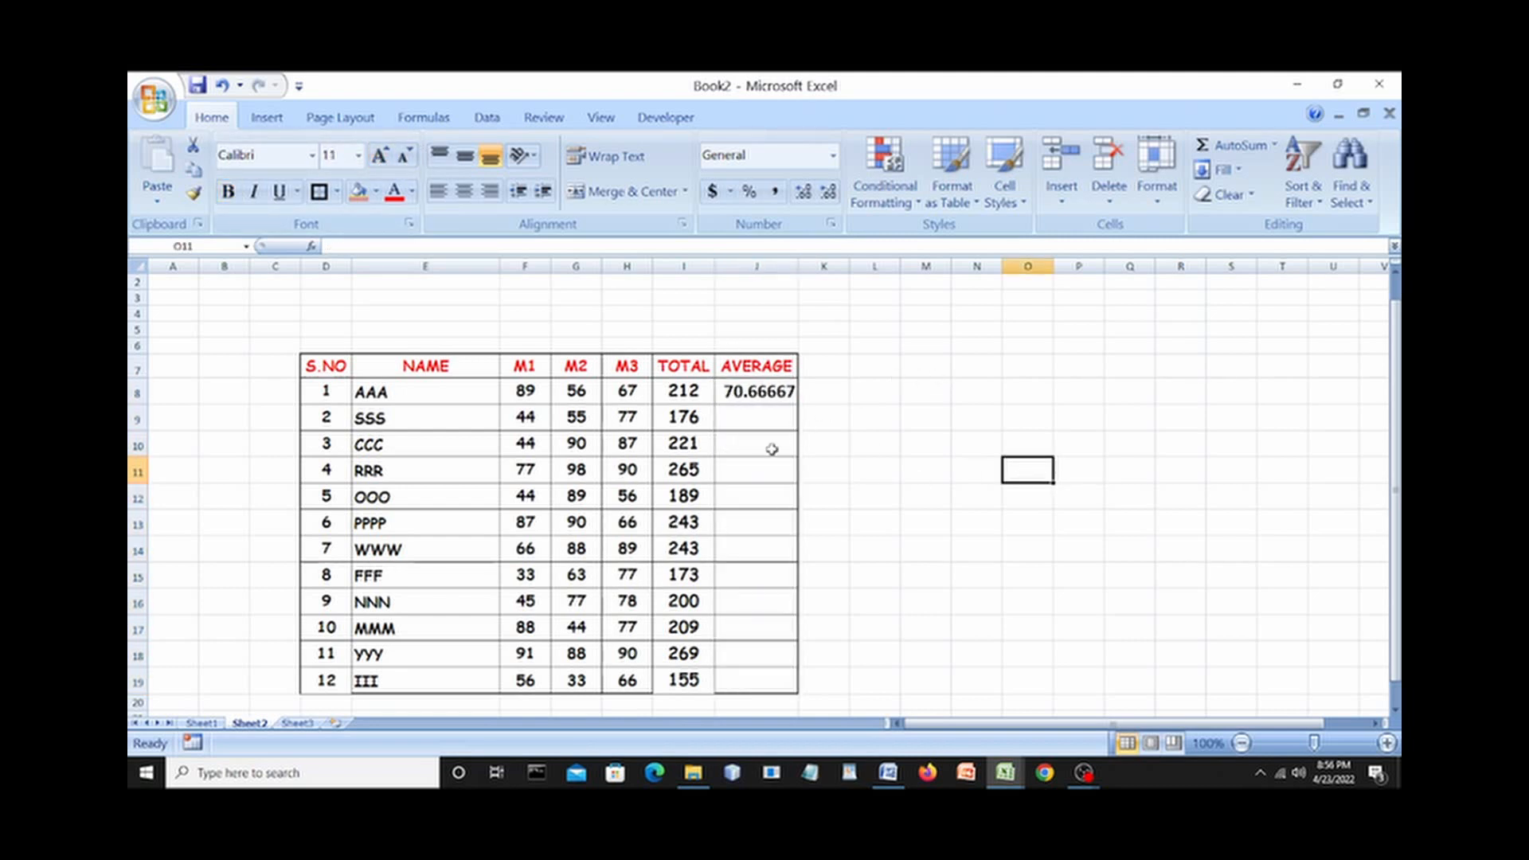
{"action": "left_click", "coordinate": [757, 394]}
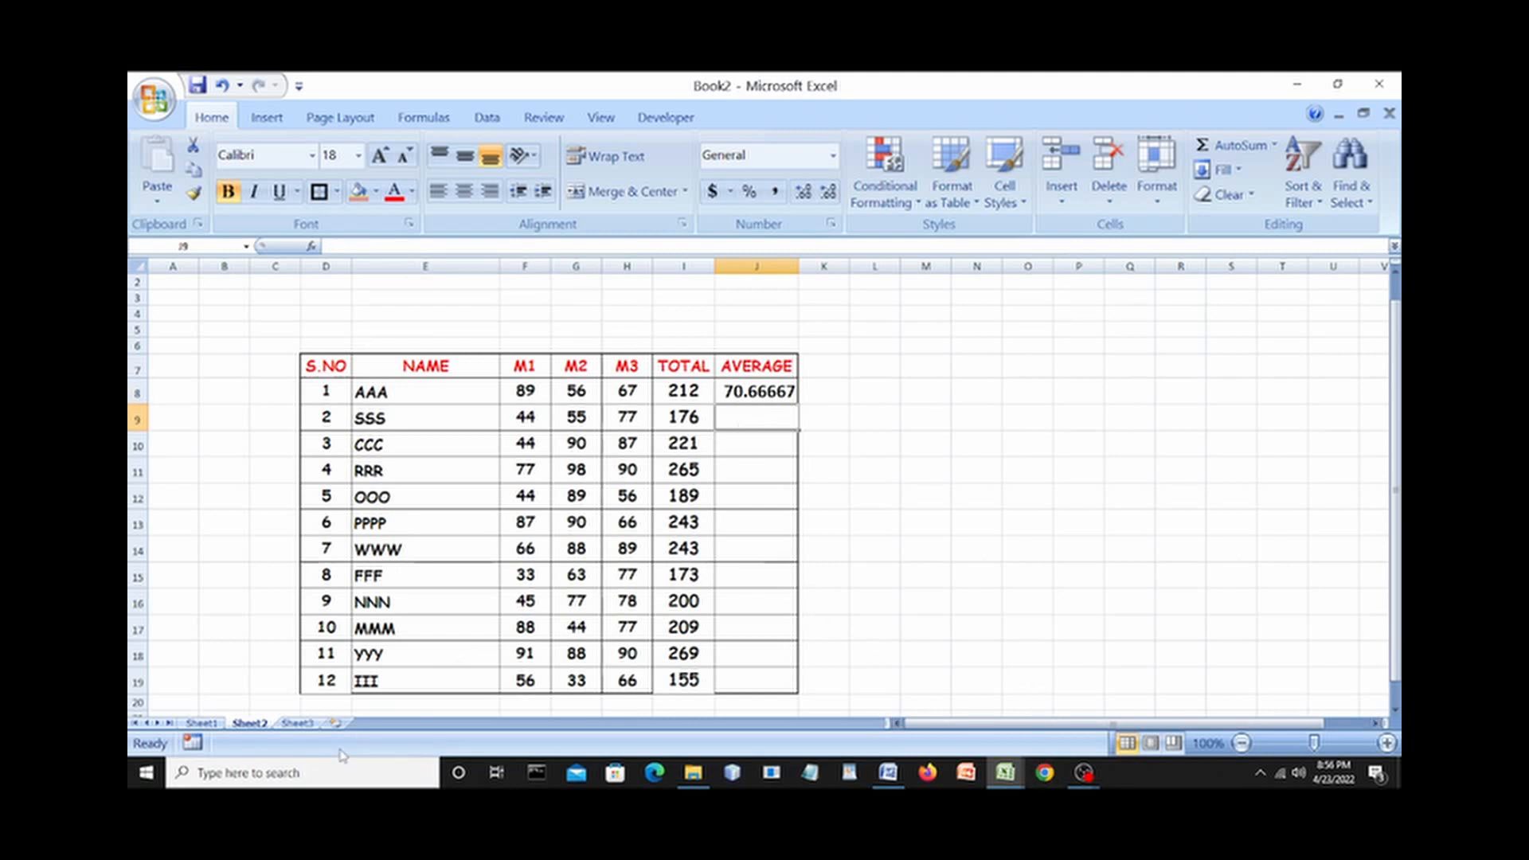
Launch Windows Magnifier from taskbar search at 250% magnification.
{"action": "left_click", "coordinate": [294, 772]}
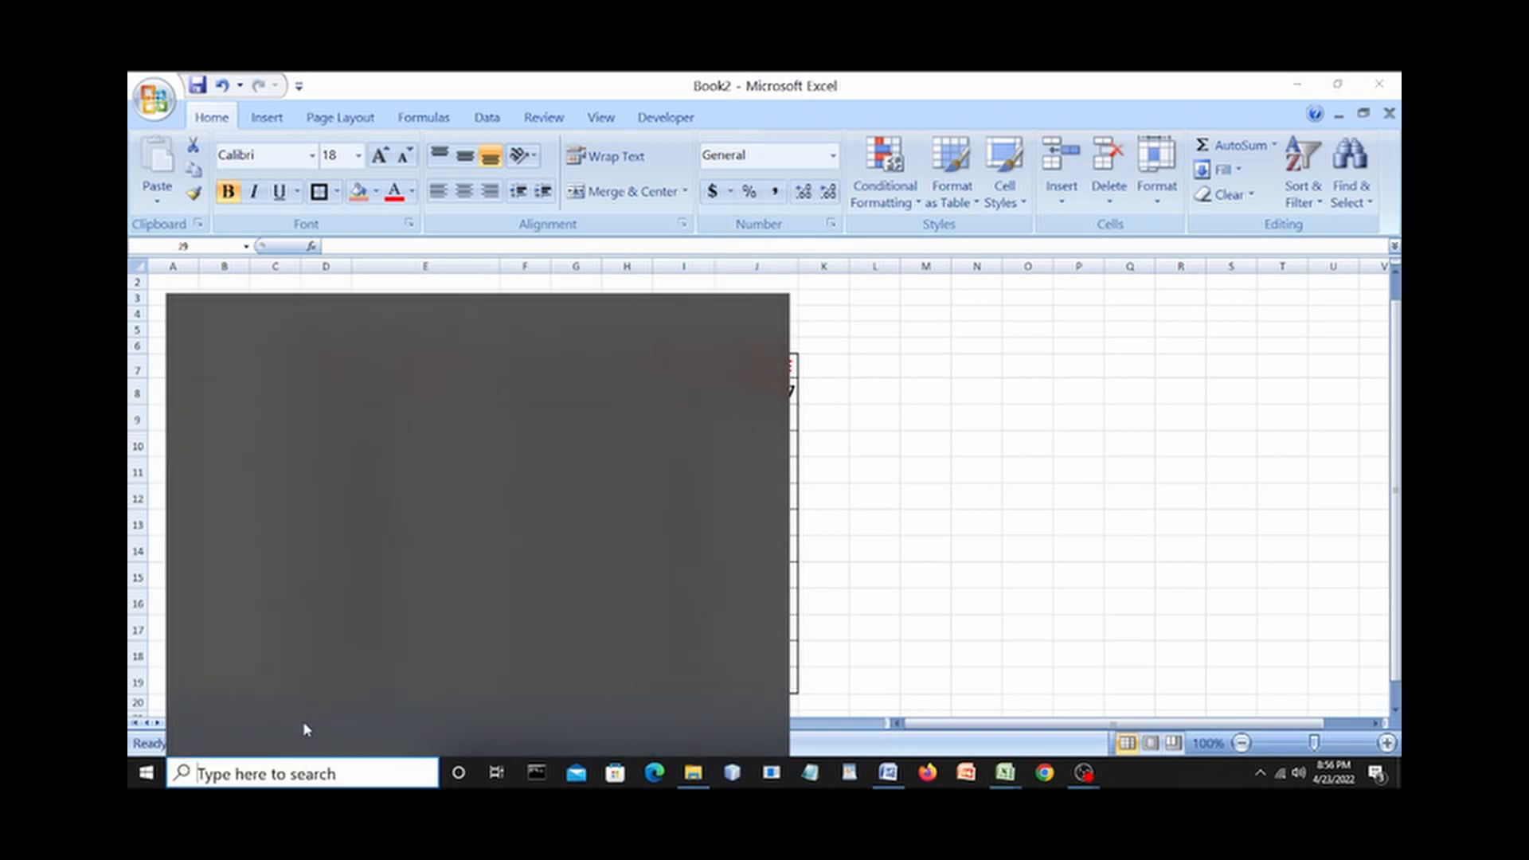
{"action": "type", "text": "MAG"}
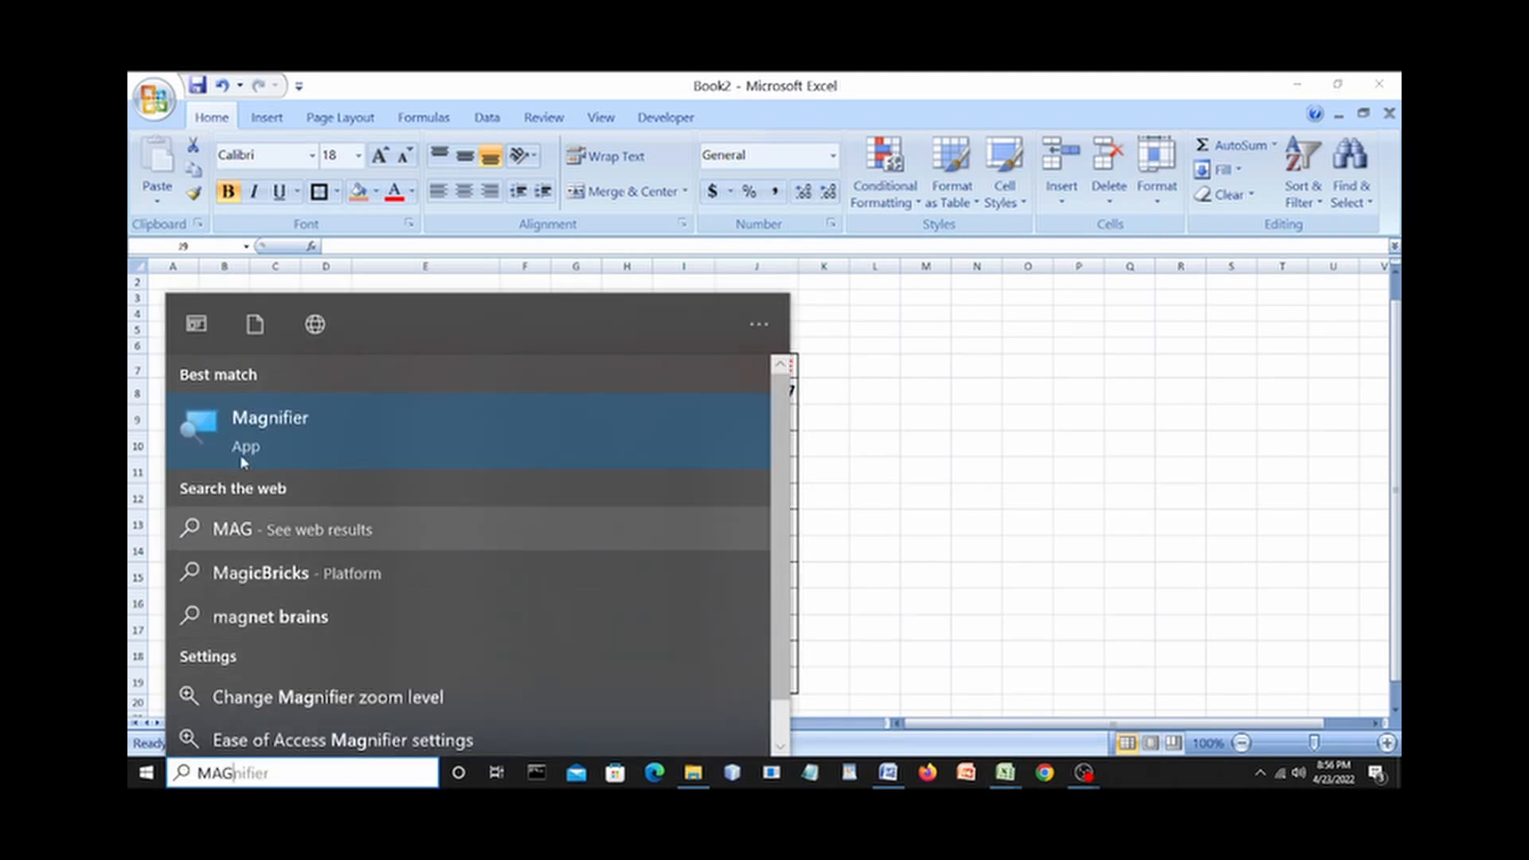
{"action": "left_click", "coordinate": [240, 434]}
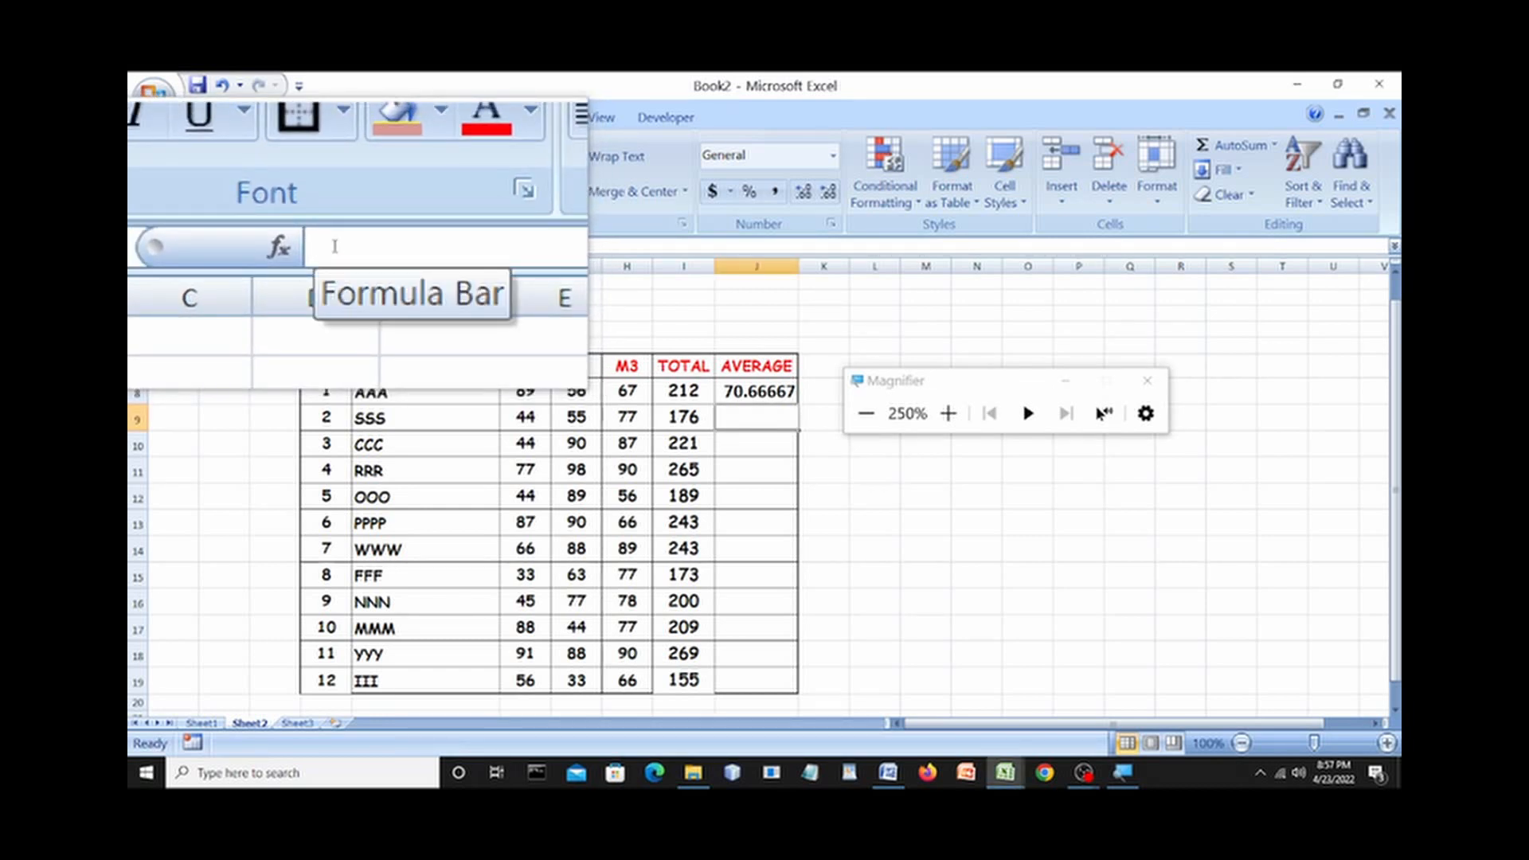
Start J9's average with =A and the suggestion list, leaving #NAME? in the cell.
{"action": "type", "text": "="}
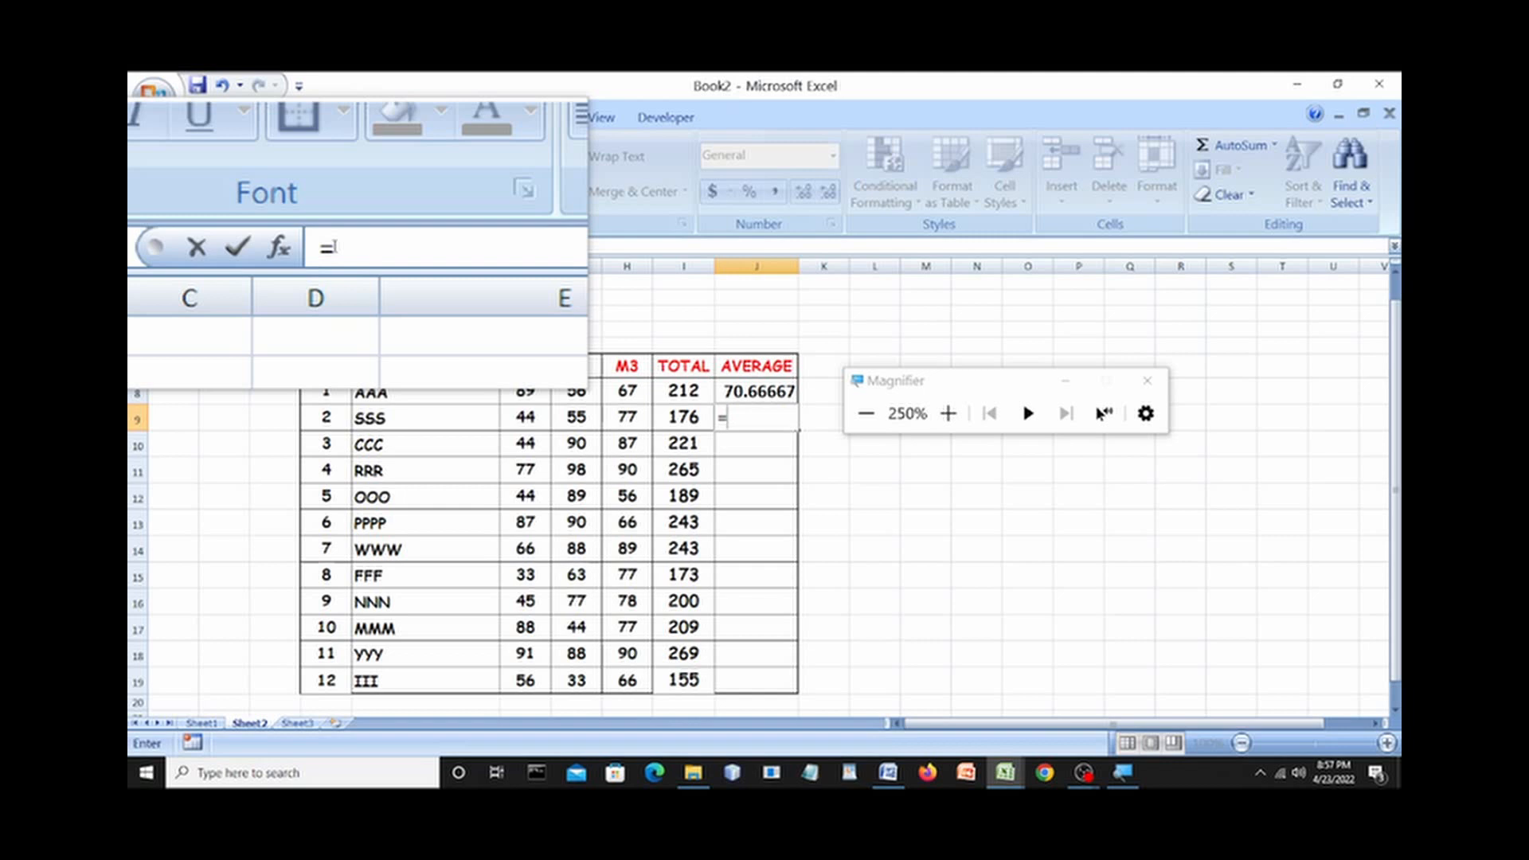
{"action": "type", "text": "A"}
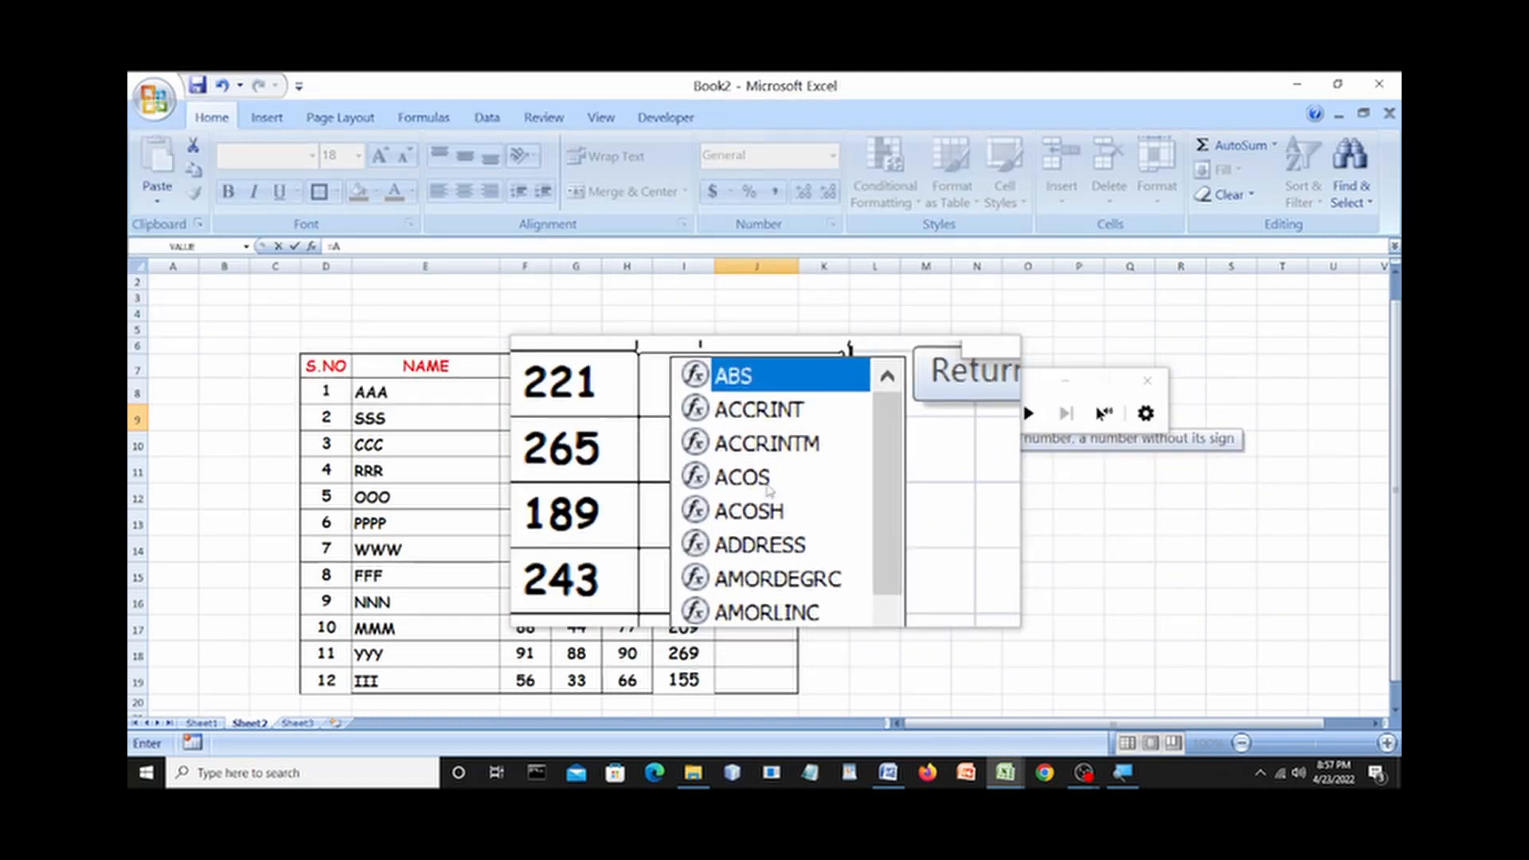
{"action": "key", "text": "Down"}
{"action": "key", "text": "Down"}
{"action": "key", "text": "Down"}
{"action": "key", "text": "Down"}
{"action": "key", "text": "Down"}
{"action": "key", "text": "Down"}
{"action": "key", "text": "Down"}
{"action": "key", "text": "Down"}
{"action": "key", "text": "Down"}
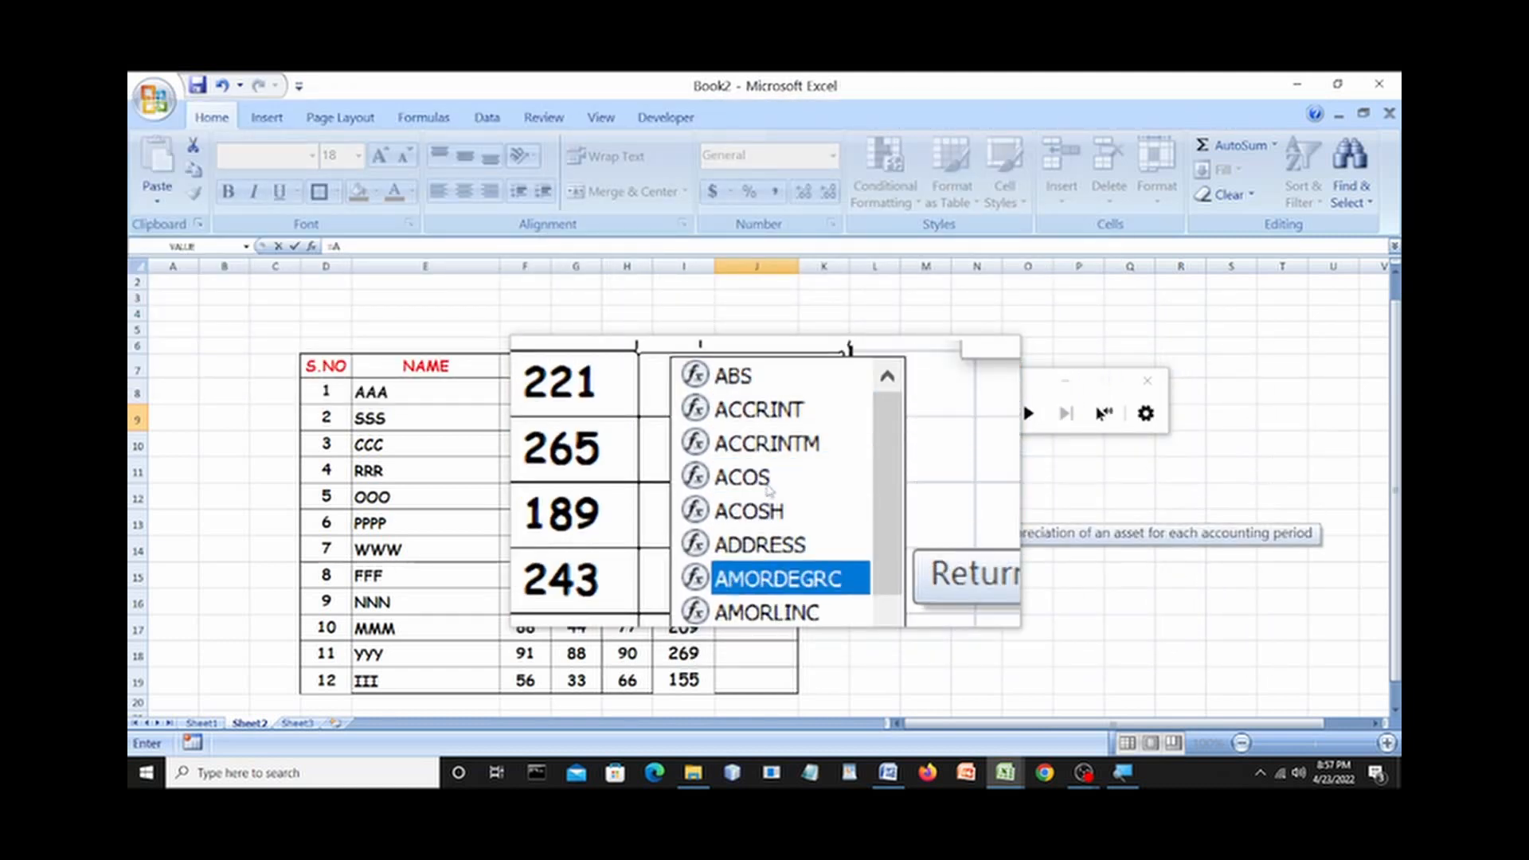
{"action": "key", "text": "Down"}
{"action": "key", "text": "Down"}
{"action": "key", "text": "Down"}
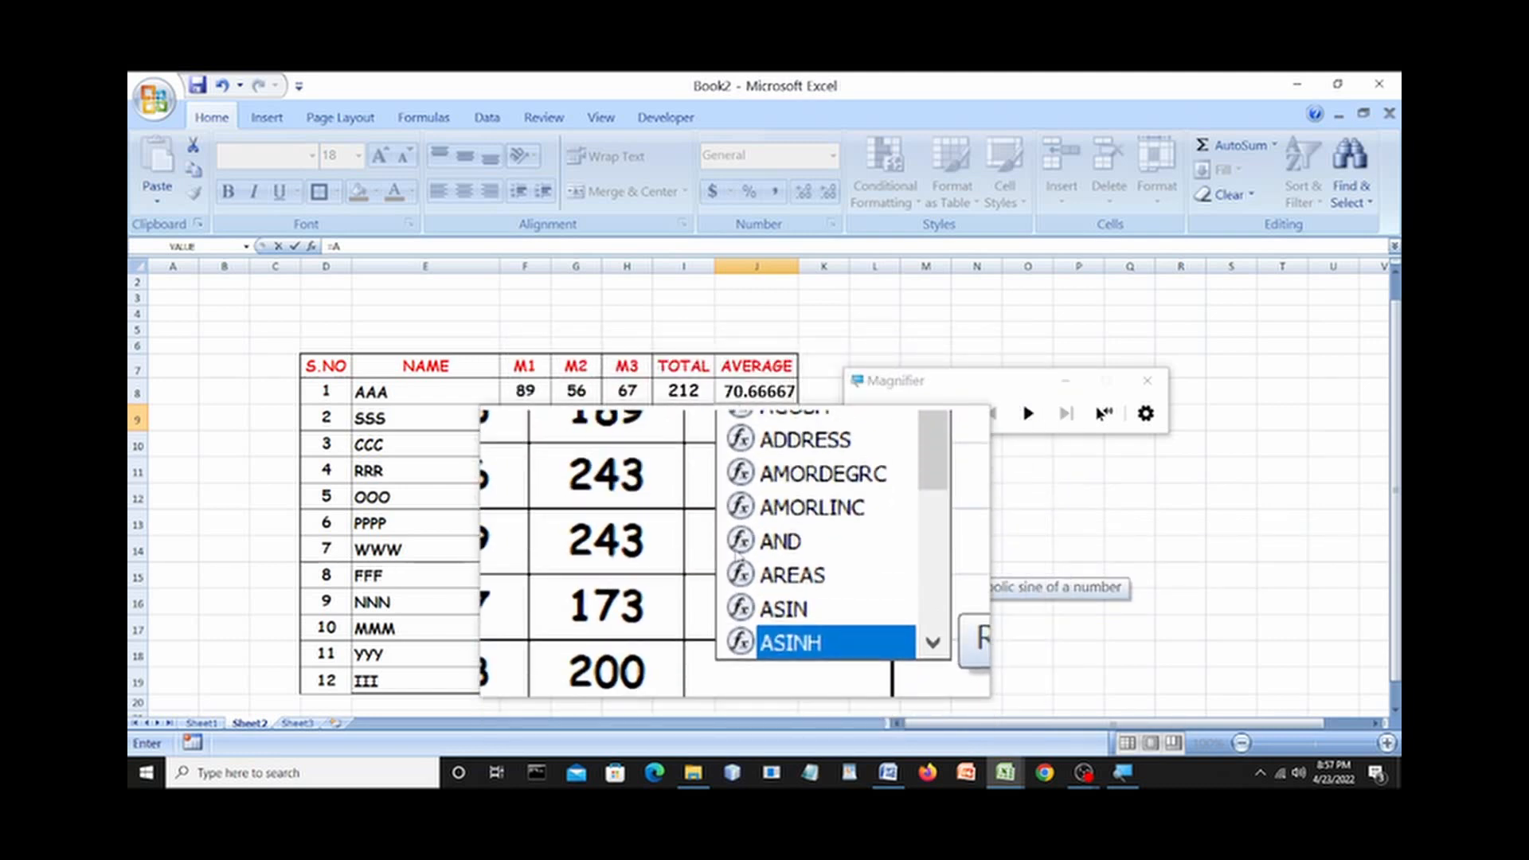
{"action": "key", "text": "Down"}
{"action": "key", "text": "Down"}
{"action": "key", "text": "Down"}
{"action": "key", "text": "Down"}
{"action": "key", "text": "Down"}
{"action": "key", "text": "Down"}
{"action": "key", "text": "Down"}
{"action": "key", "text": "Down"}
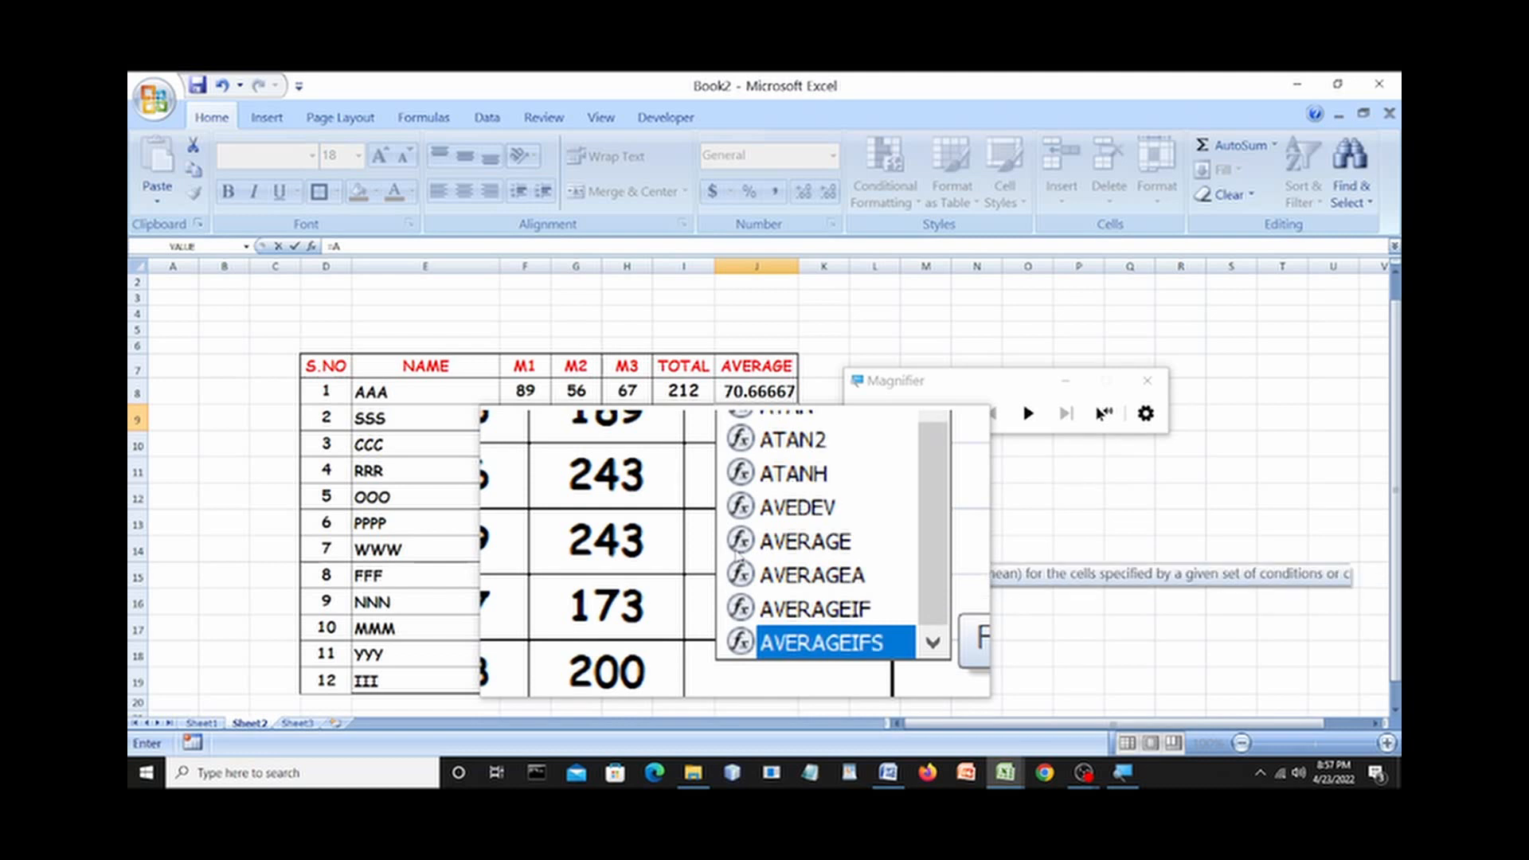
{"action": "key", "text": "Up"}
{"action": "key", "text": "Up"}
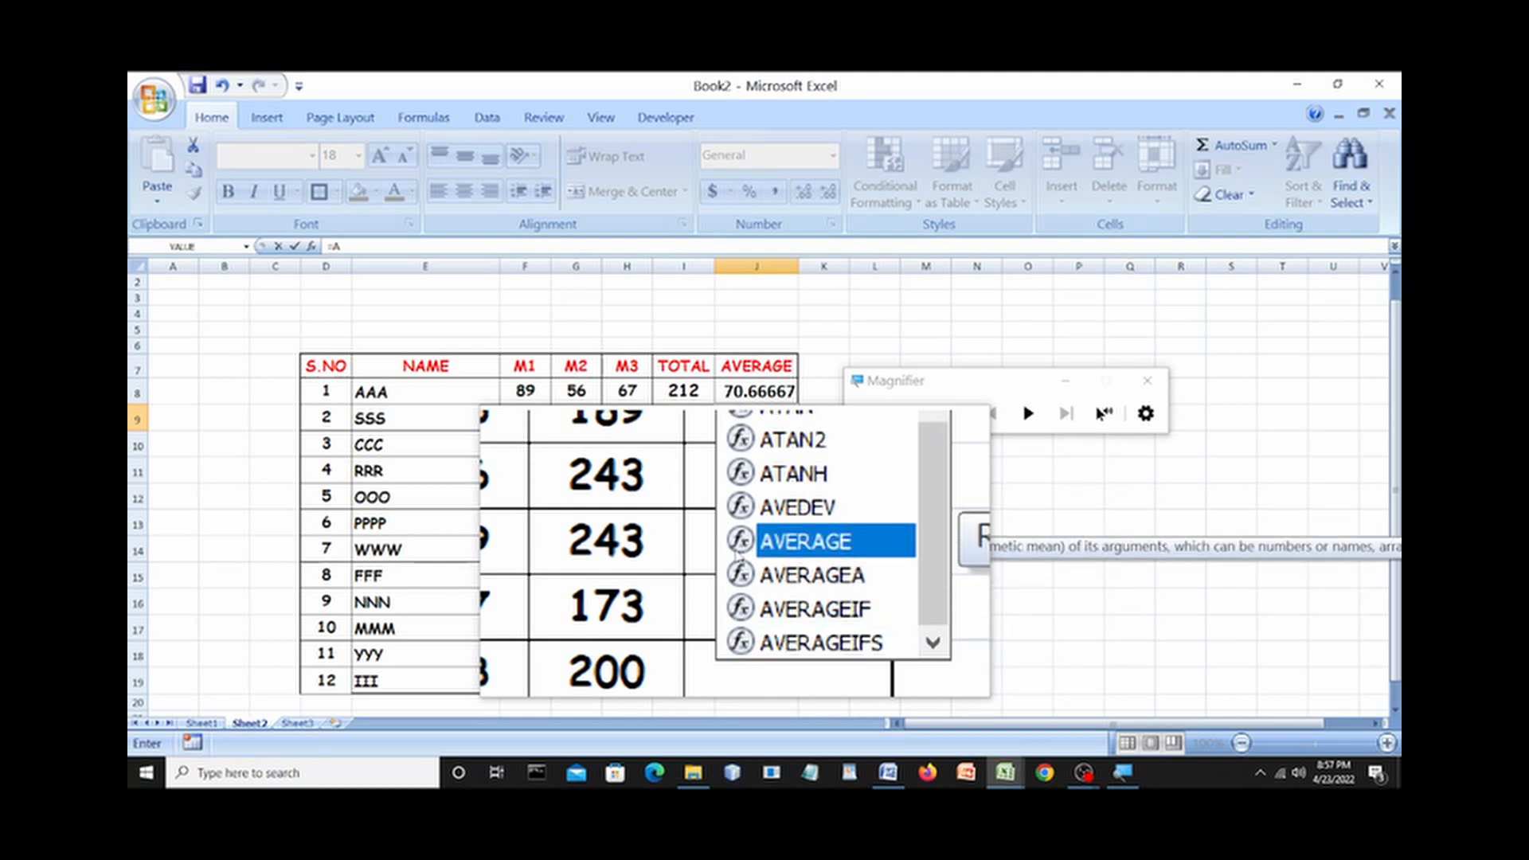
{"action": "key", "text": "Return"}
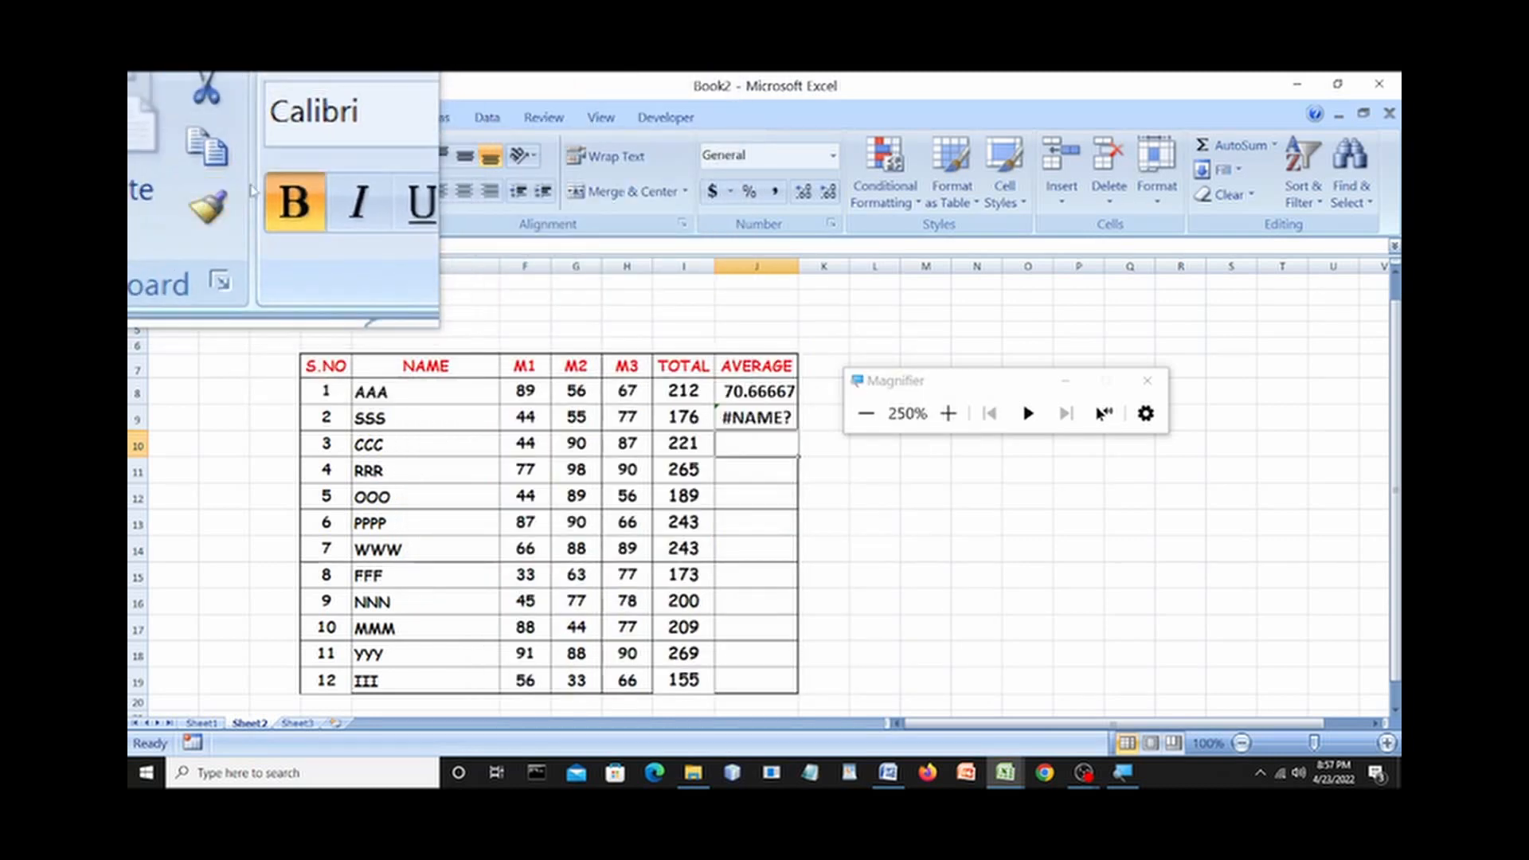
{"action": "left_click", "coordinate": [333, 248]}
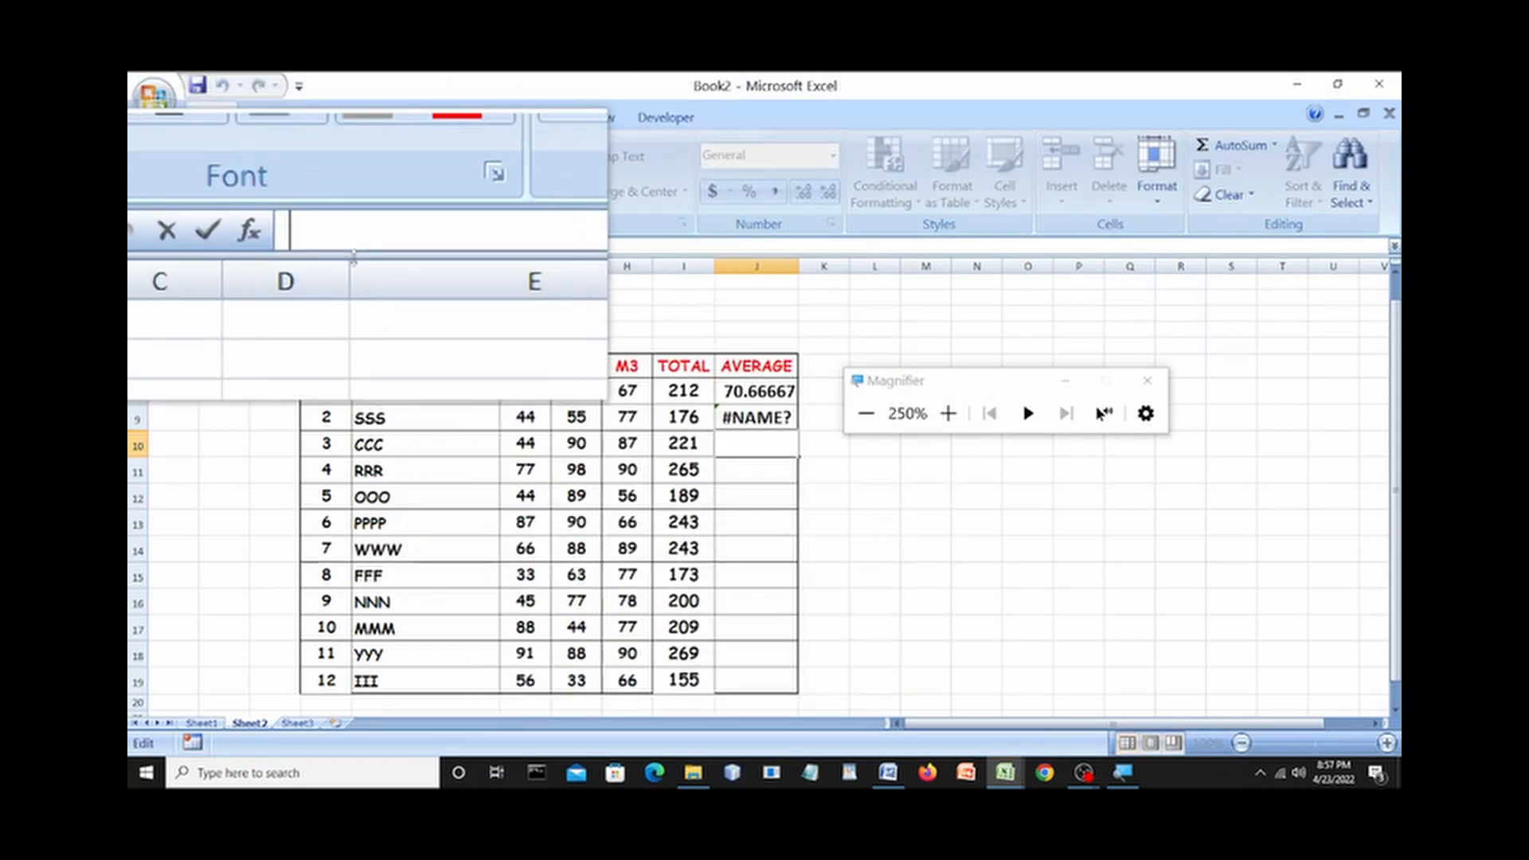
{"action": "left_click", "coordinate": [739, 415]}
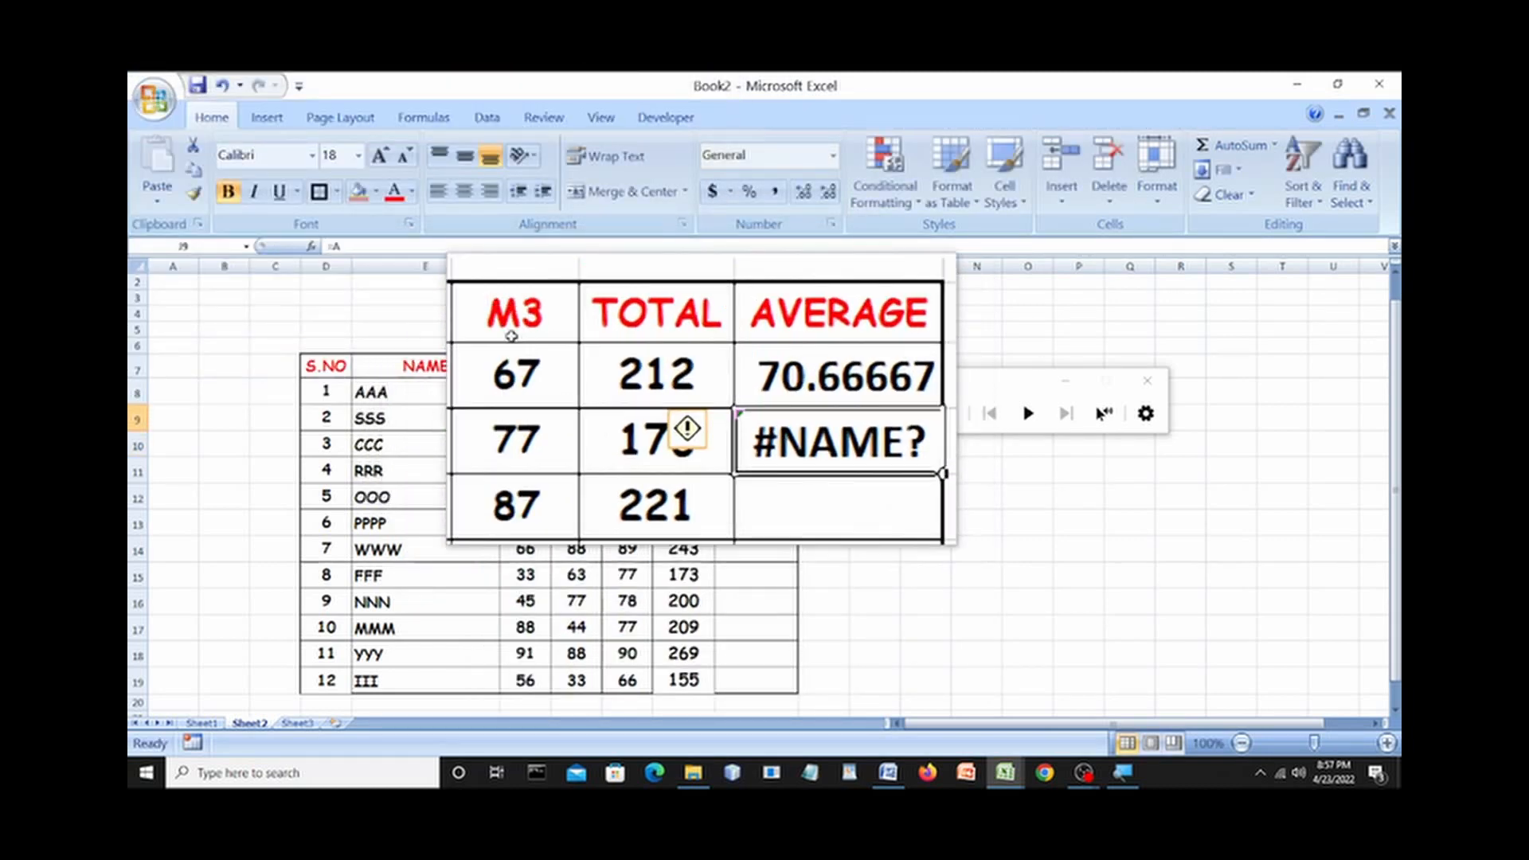
Retype J9's formula as =AVERAGE(I9 to replace the #NAME? error.
{"action": "left_click", "coordinate": [353, 248]}
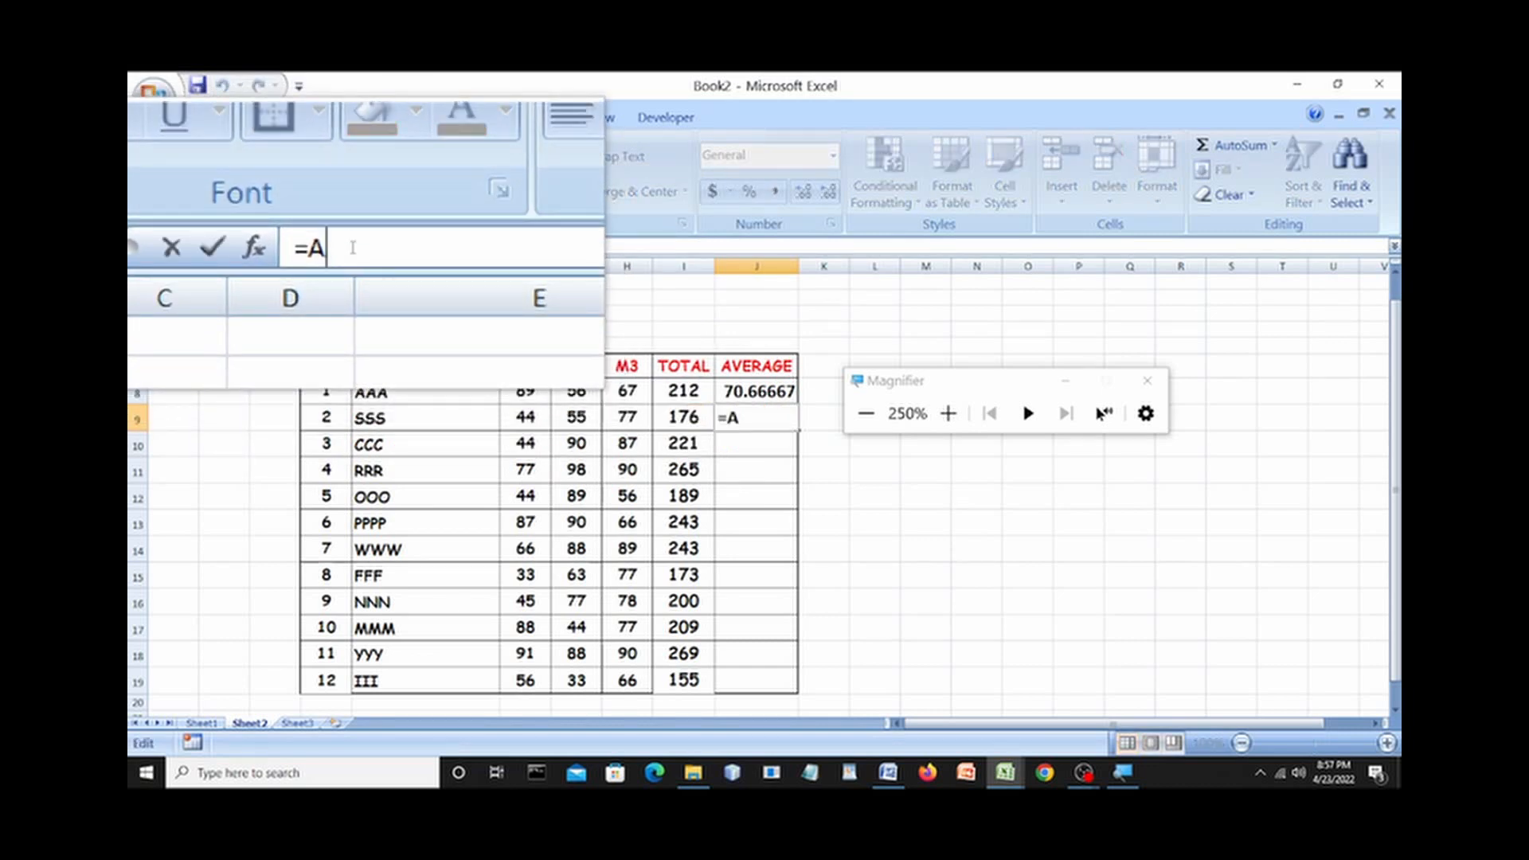
{"action": "type", "text": "VE"}
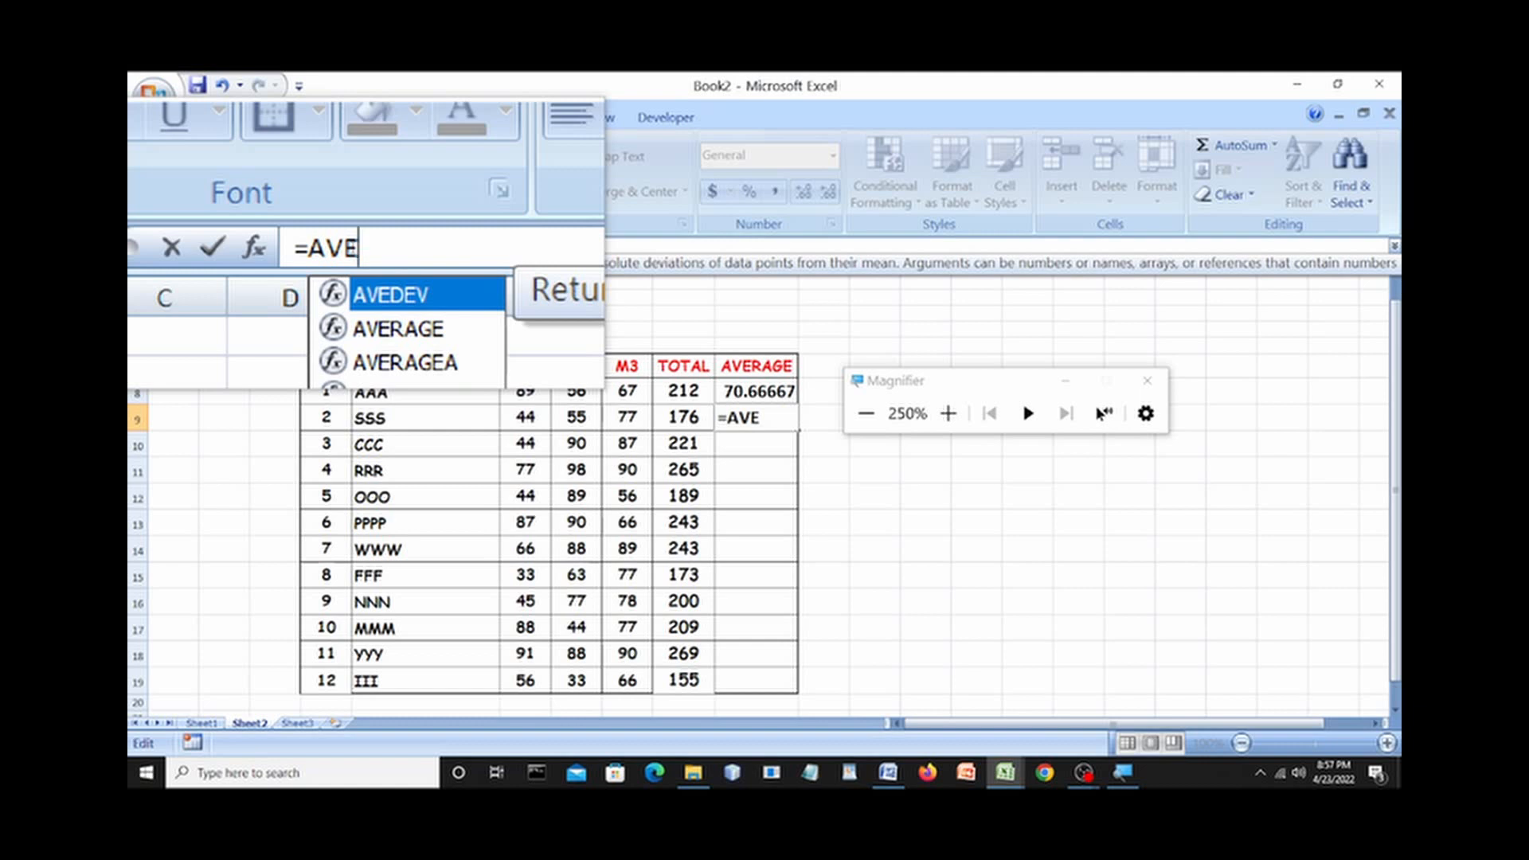
{"action": "key", "text": "Down"}
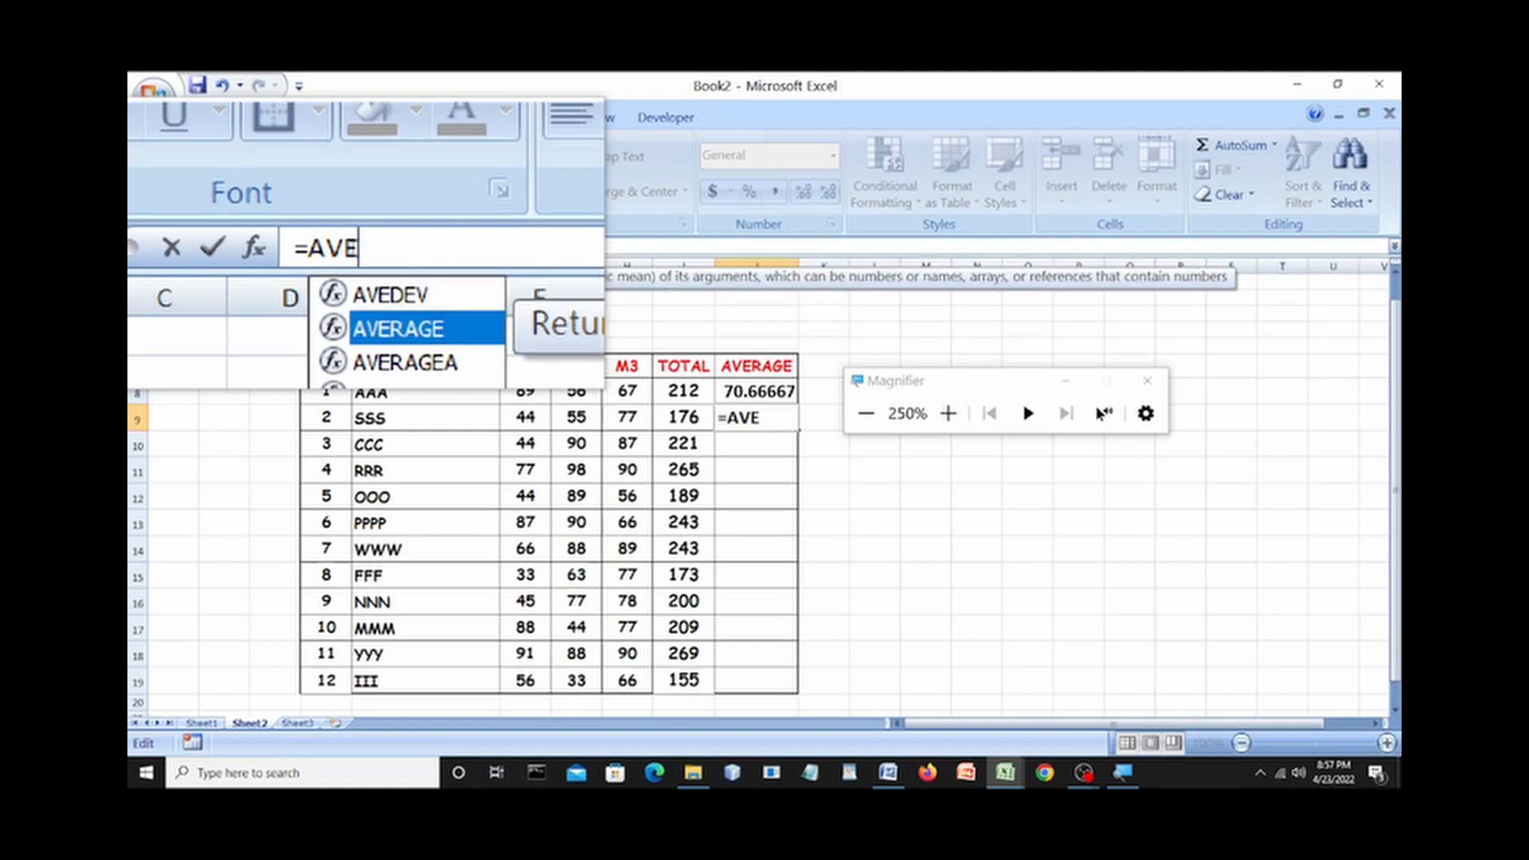
{"action": "key", "text": "Return"}
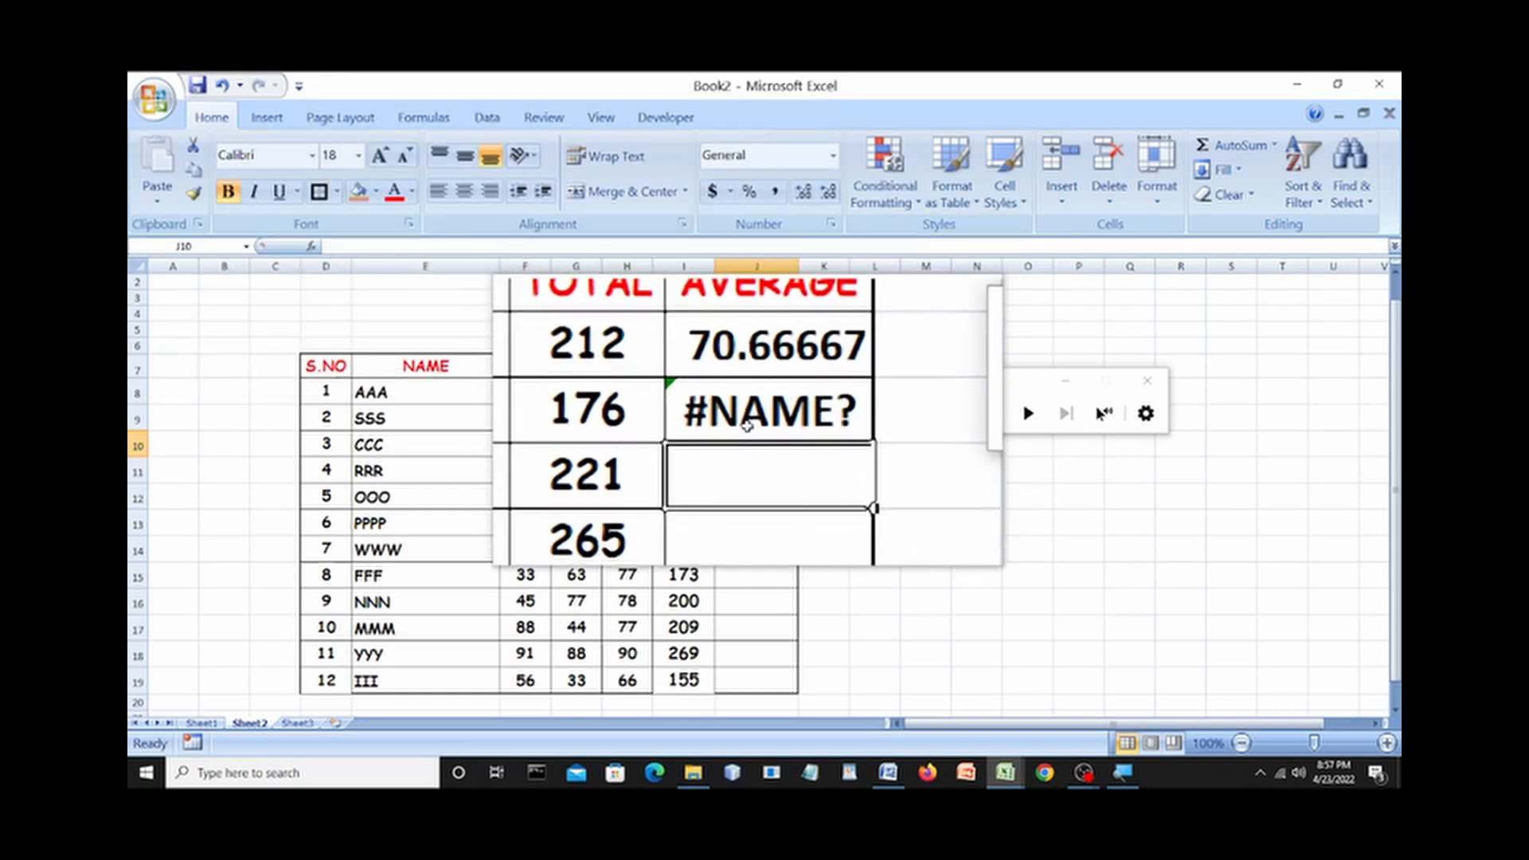
{"action": "left_click", "coordinate": [746, 421]}
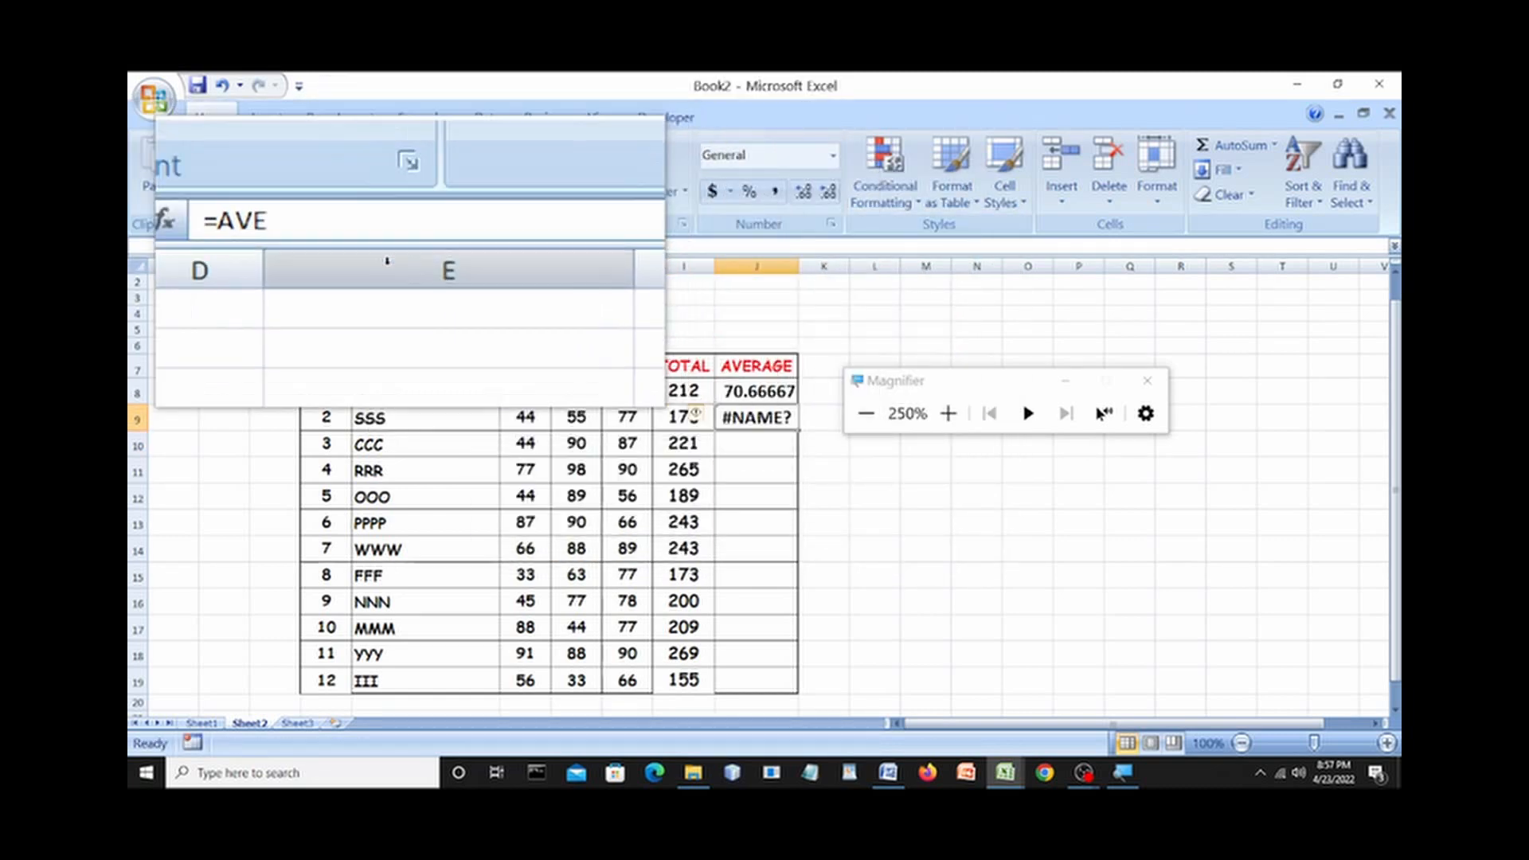
{"action": "left_click", "coordinate": [362, 249]}
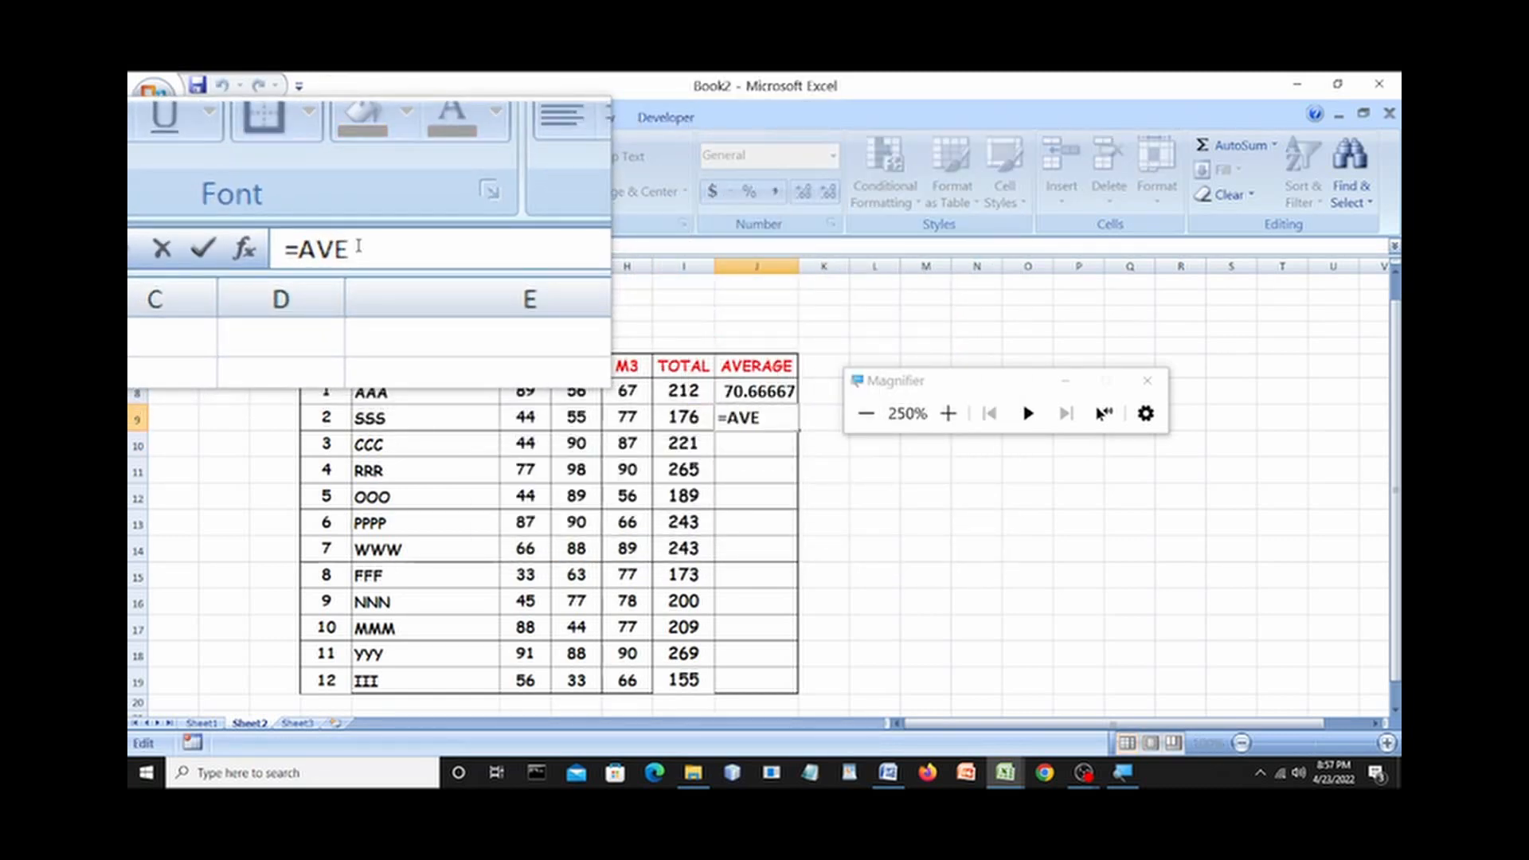
{"action": "type", "text": "RAG"}
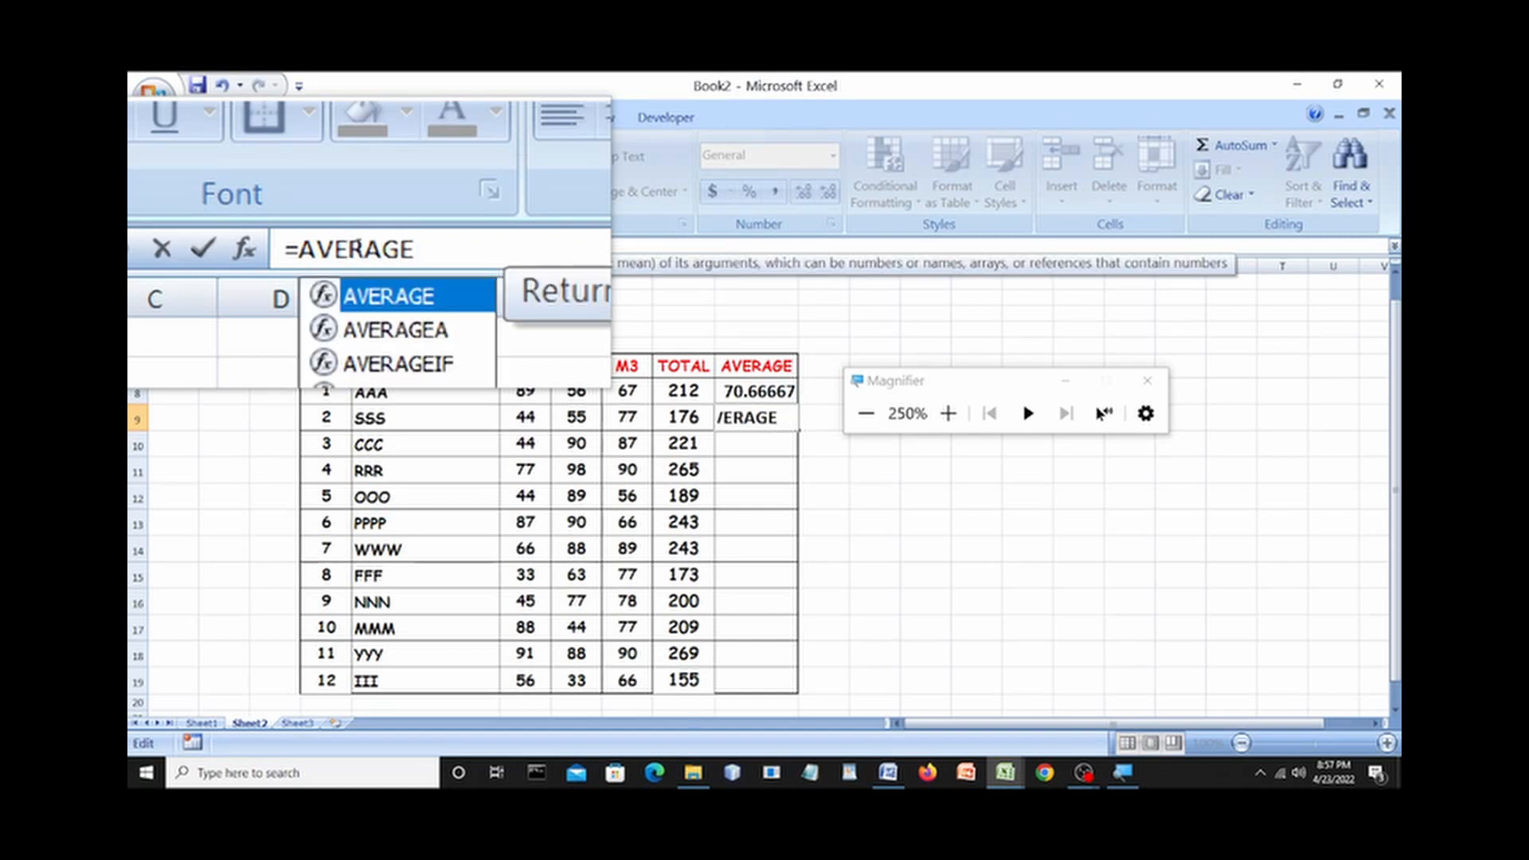
{"action": "type", "text": "E("}
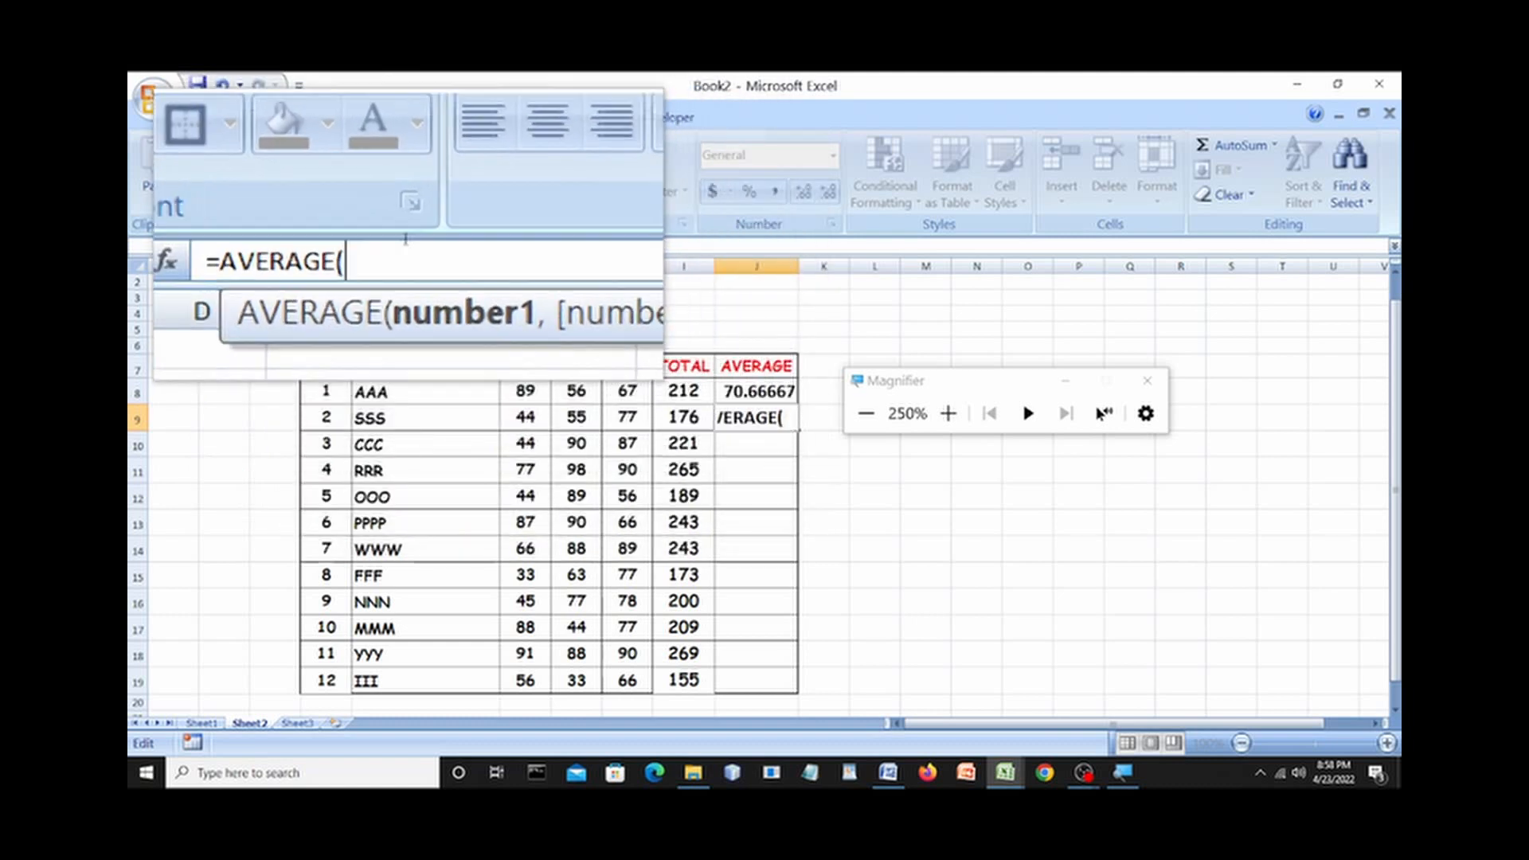
{"action": "type", "text": "I"}
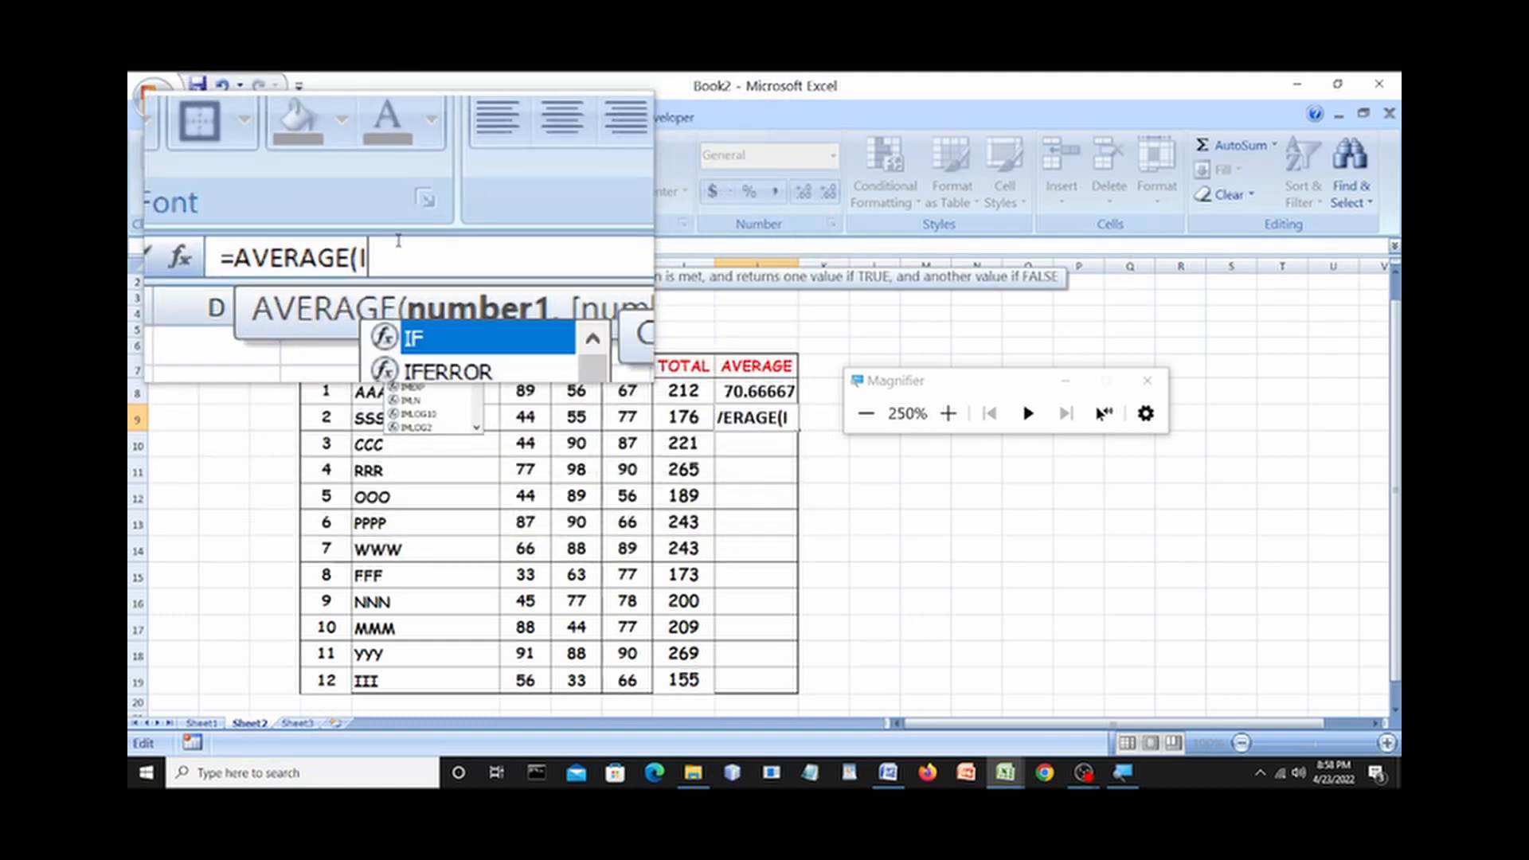
{"action": "type", "text": "9/3"}
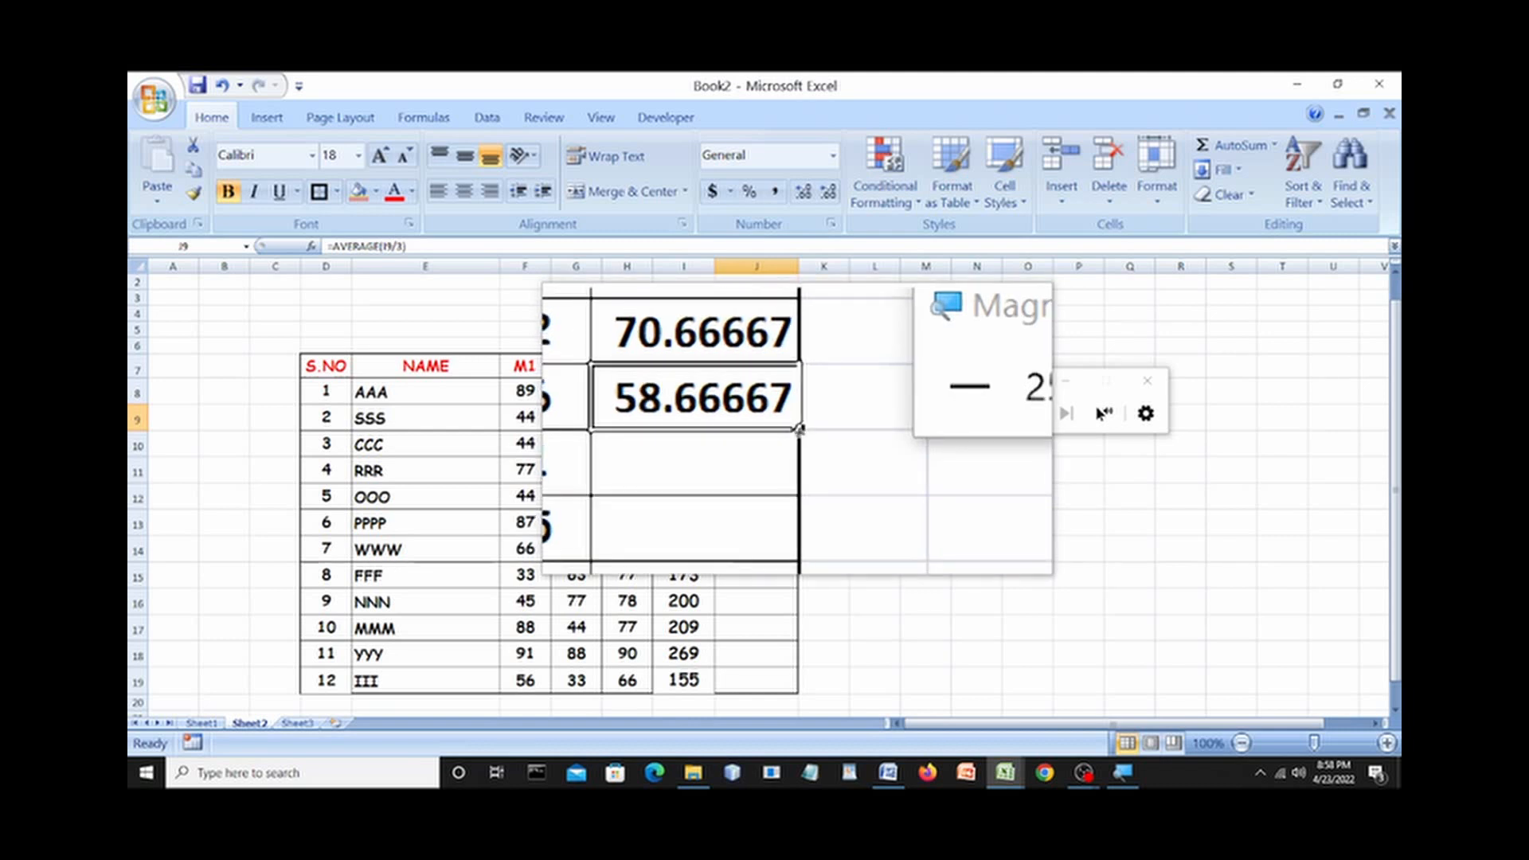
Fill J9's AVERAGE formula down to J19 so all twelve students have averages.
{"action": "left_click_drag", "start_coordinate": [798, 430], "coordinate": [799, 697]}
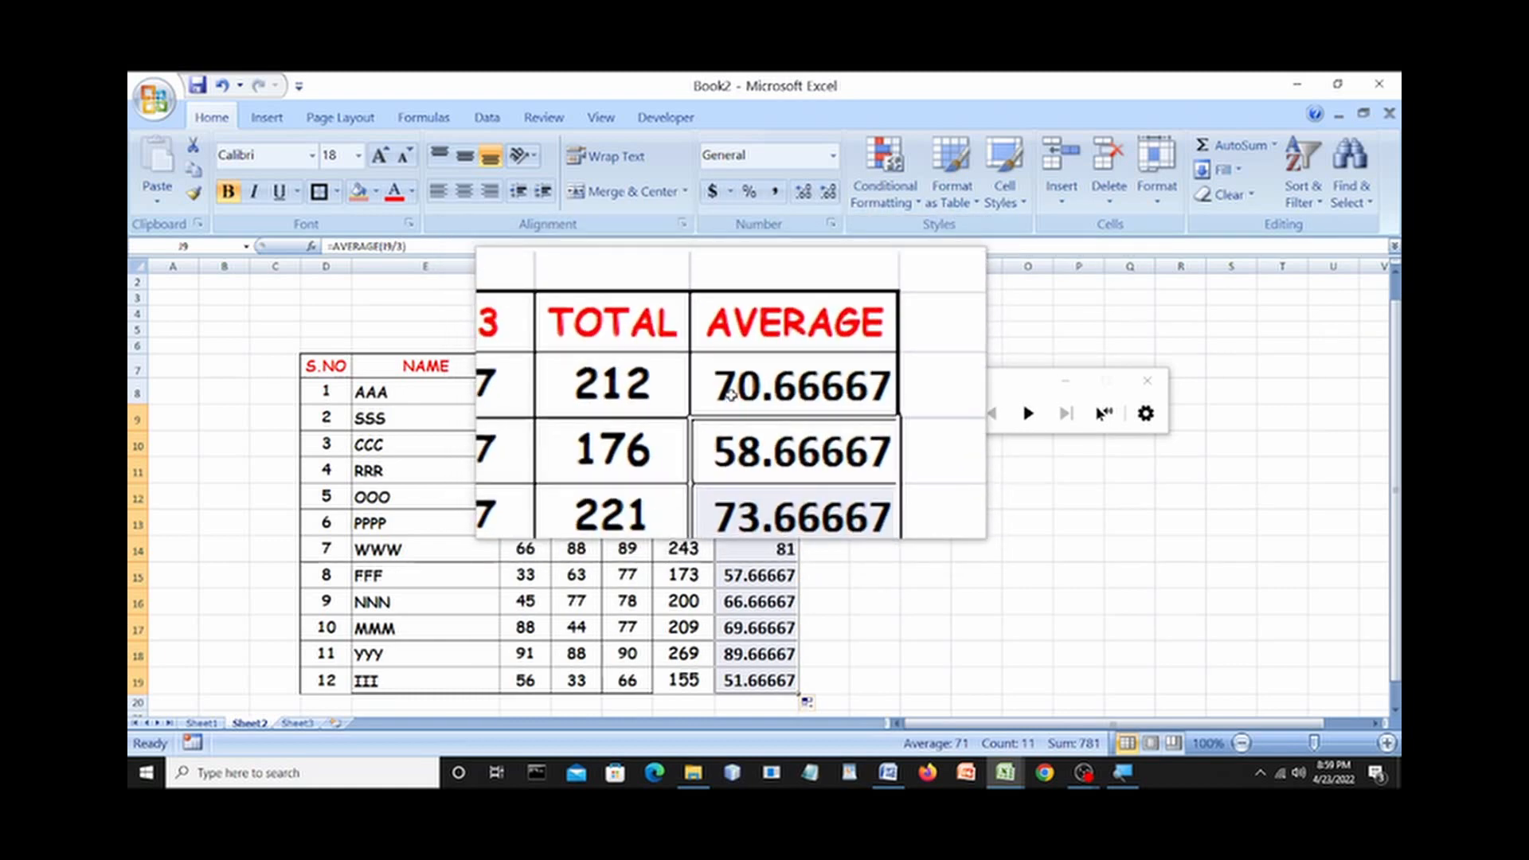
Format J8 as Number with one decimal place so it shows 70.7, then close Magnifier.
{"action": "right_click", "coordinate": [731, 395]}
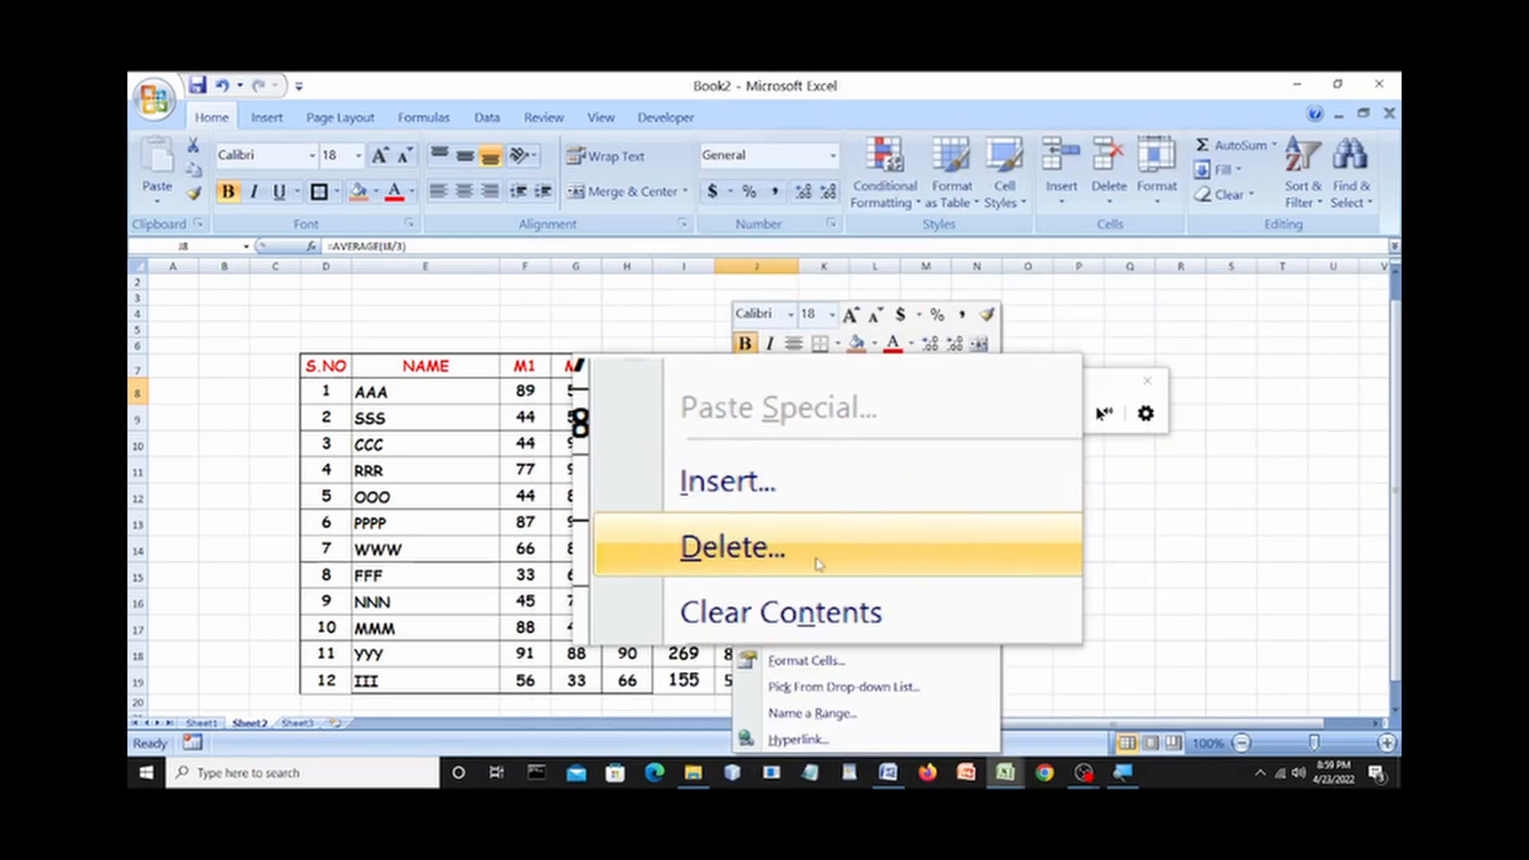
{"action": "mouse_move", "coordinate": [789, 602]}
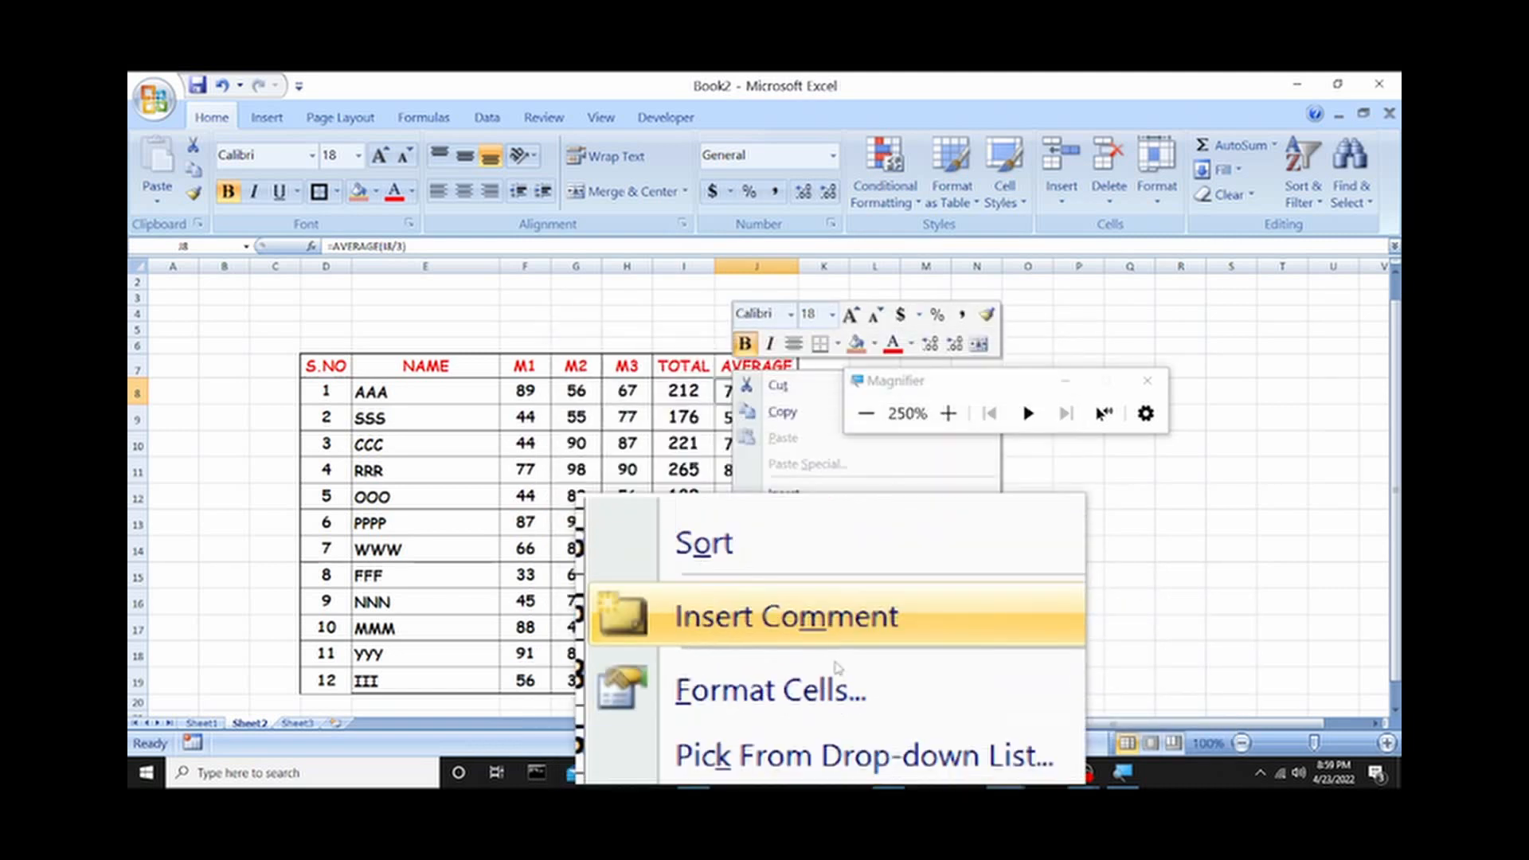
{"action": "left_click", "coordinate": [824, 667]}
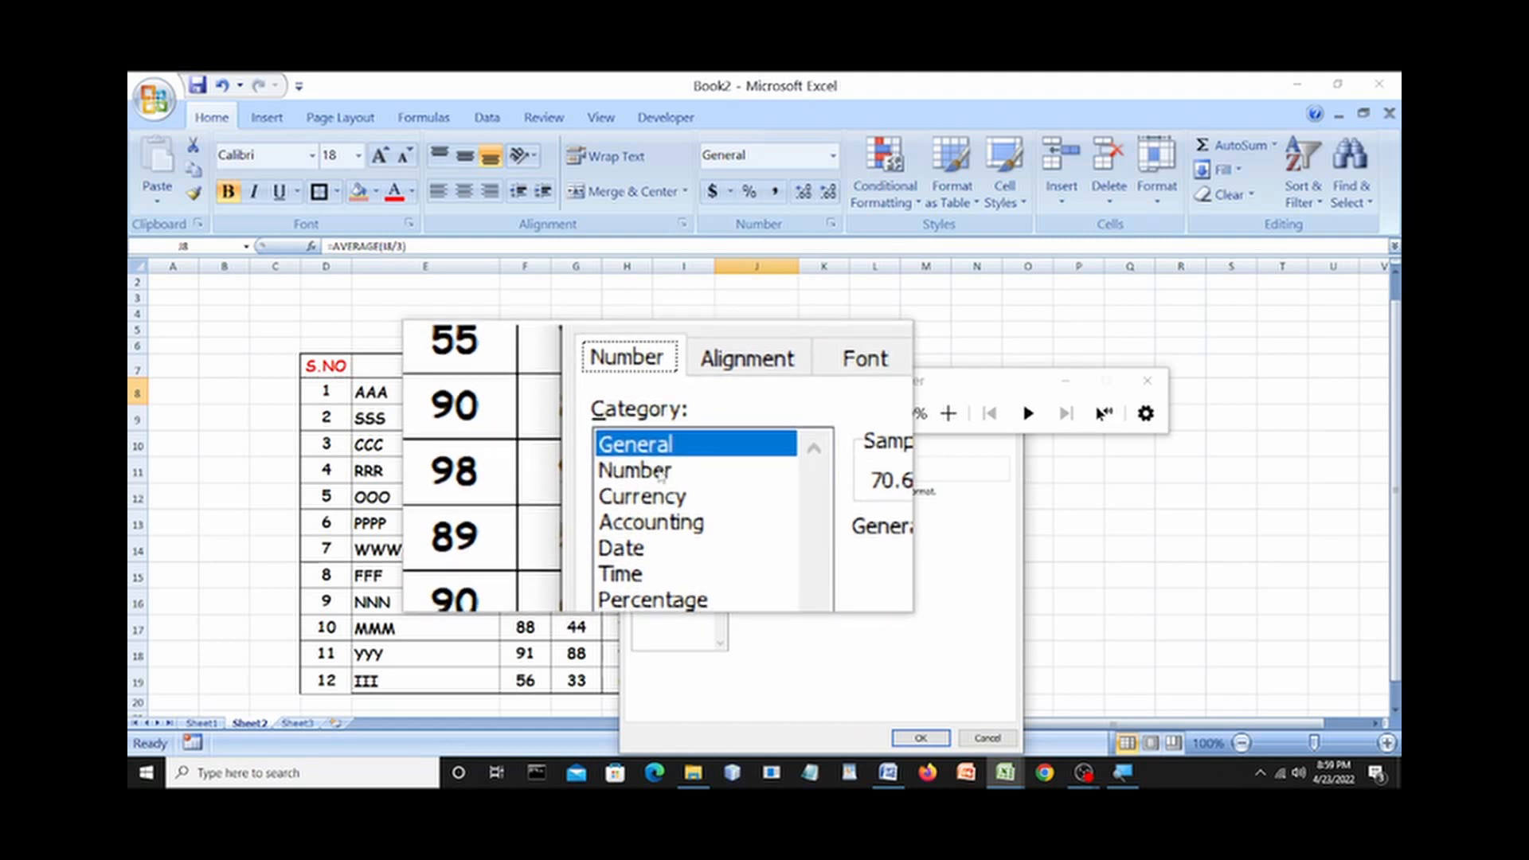
{"action": "left_click", "coordinate": [660, 473]}
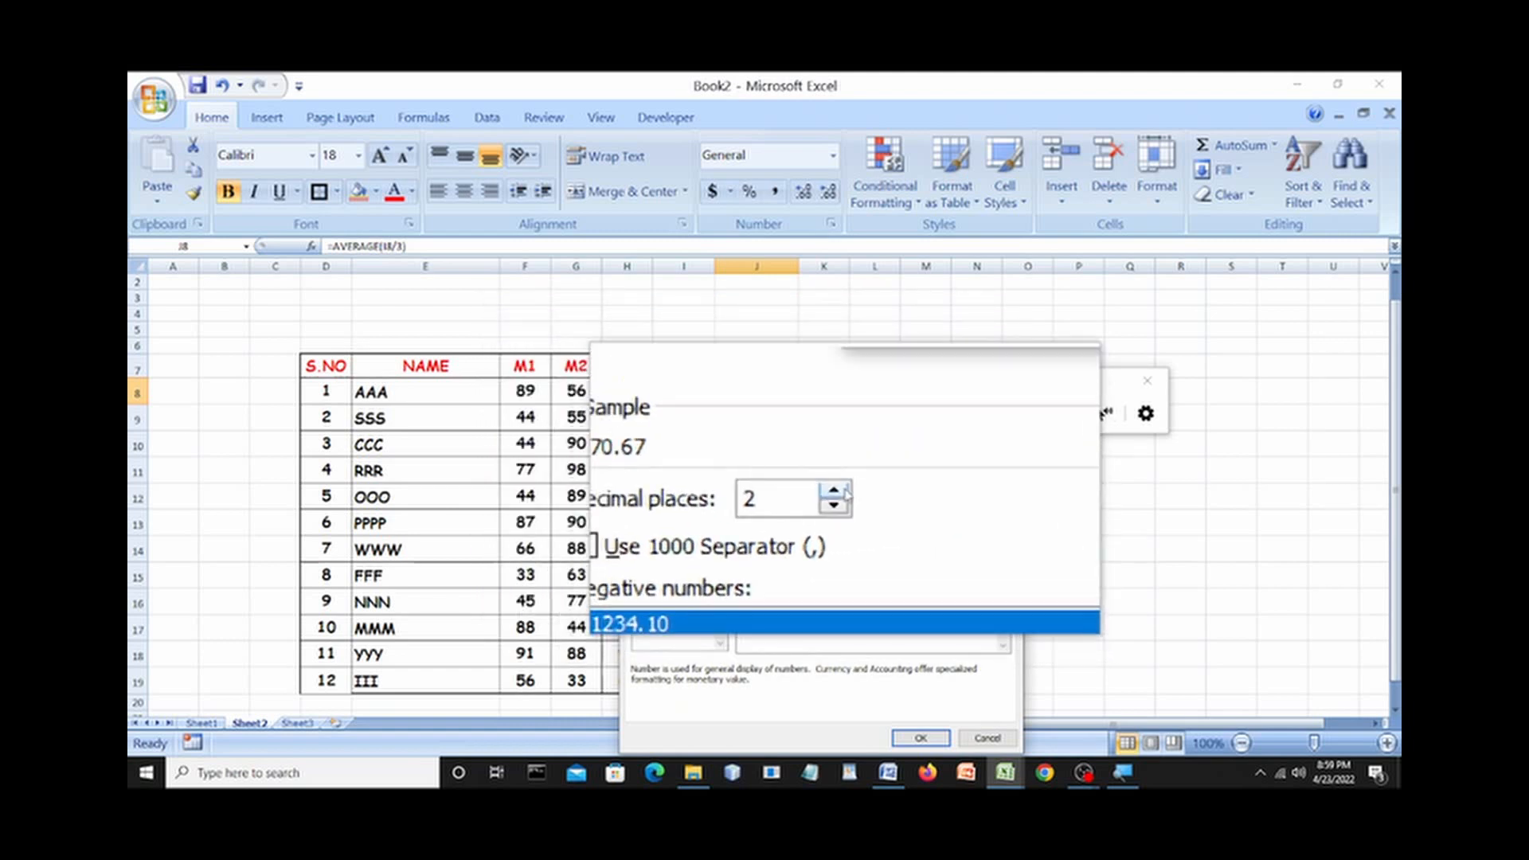
{"action": "left_click", "coordinate": [842, 494]}
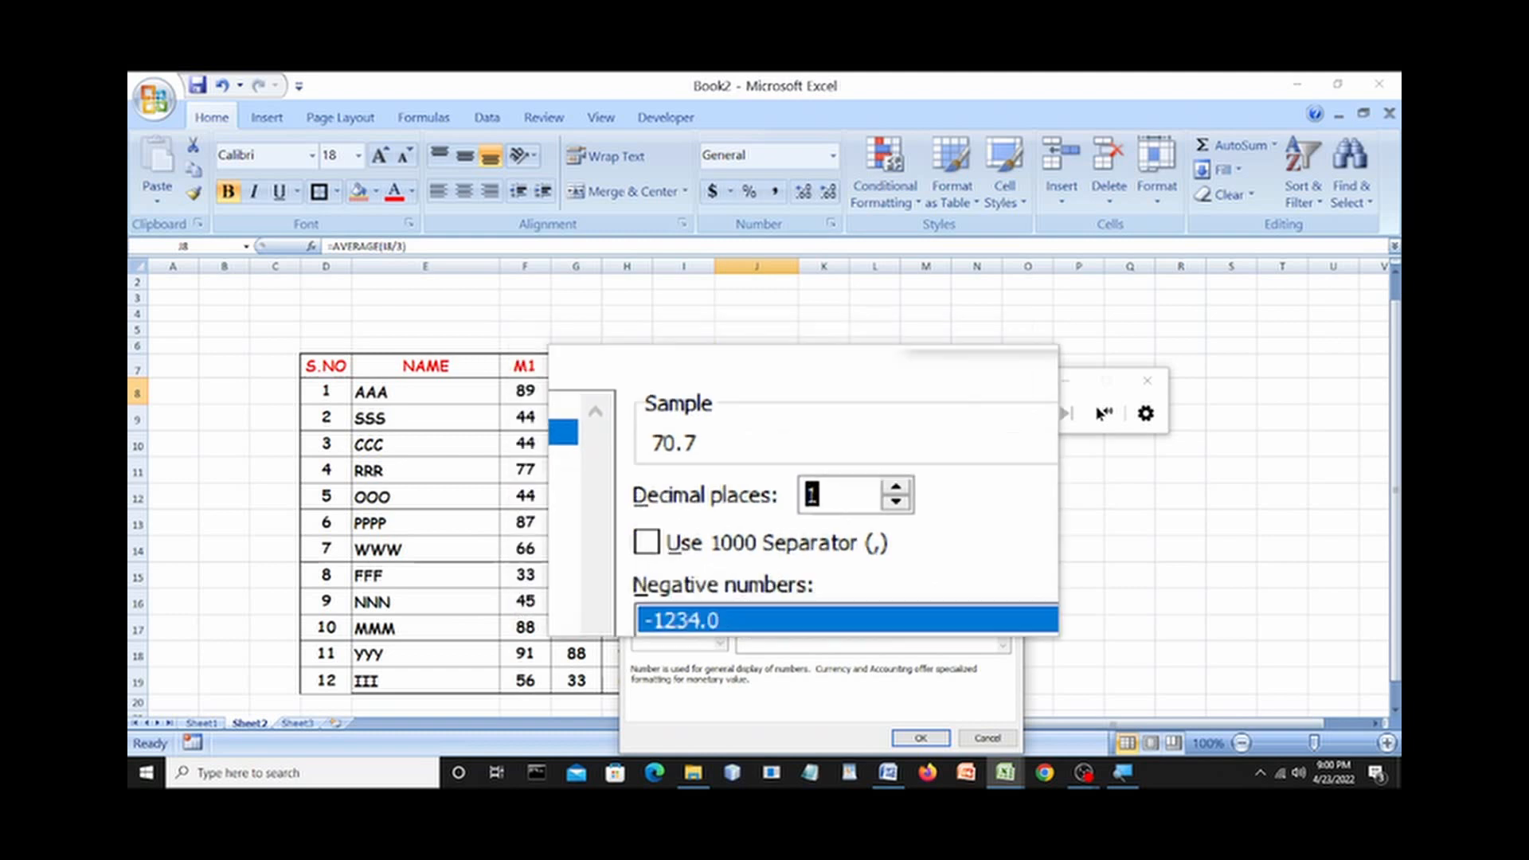
{"action": "left_click", "coordinate": [843, 494]}
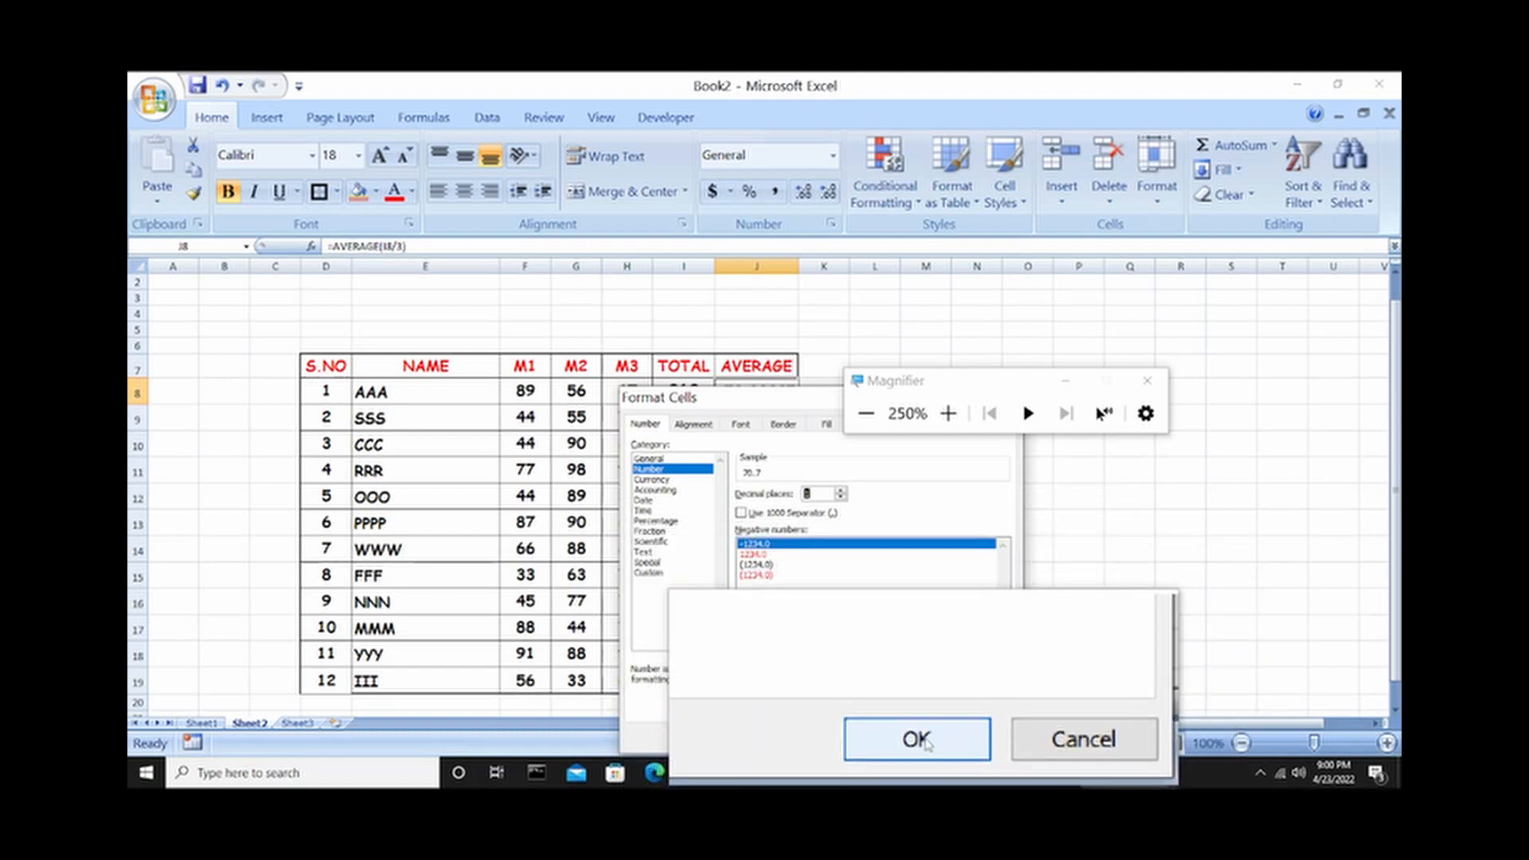
{"action": "left_click", "coordinate": [928, 743]}
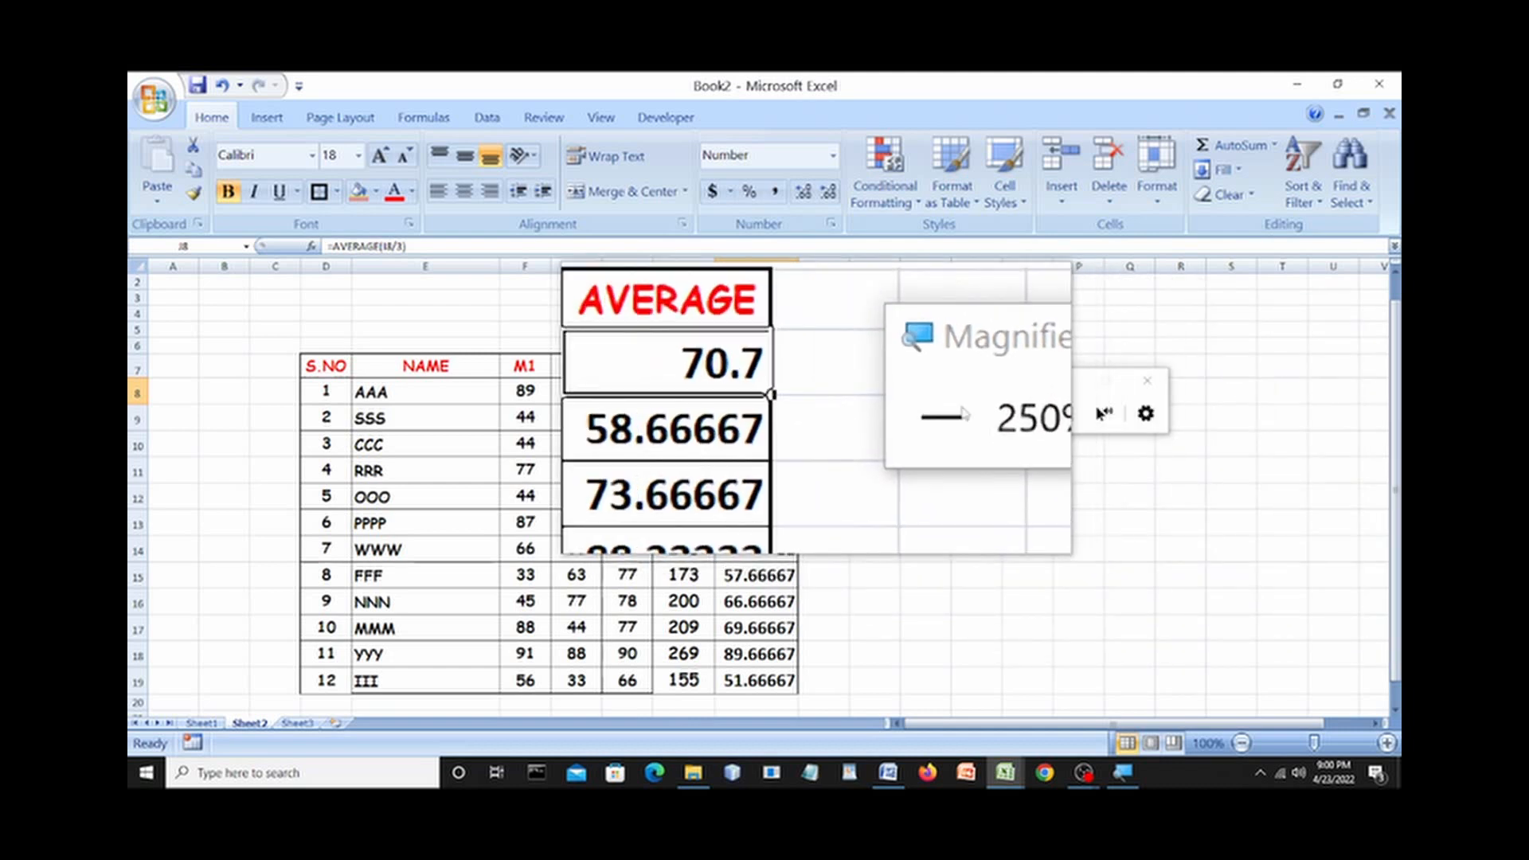
{"action": "left_click", "coordinate": [1161, 388]}
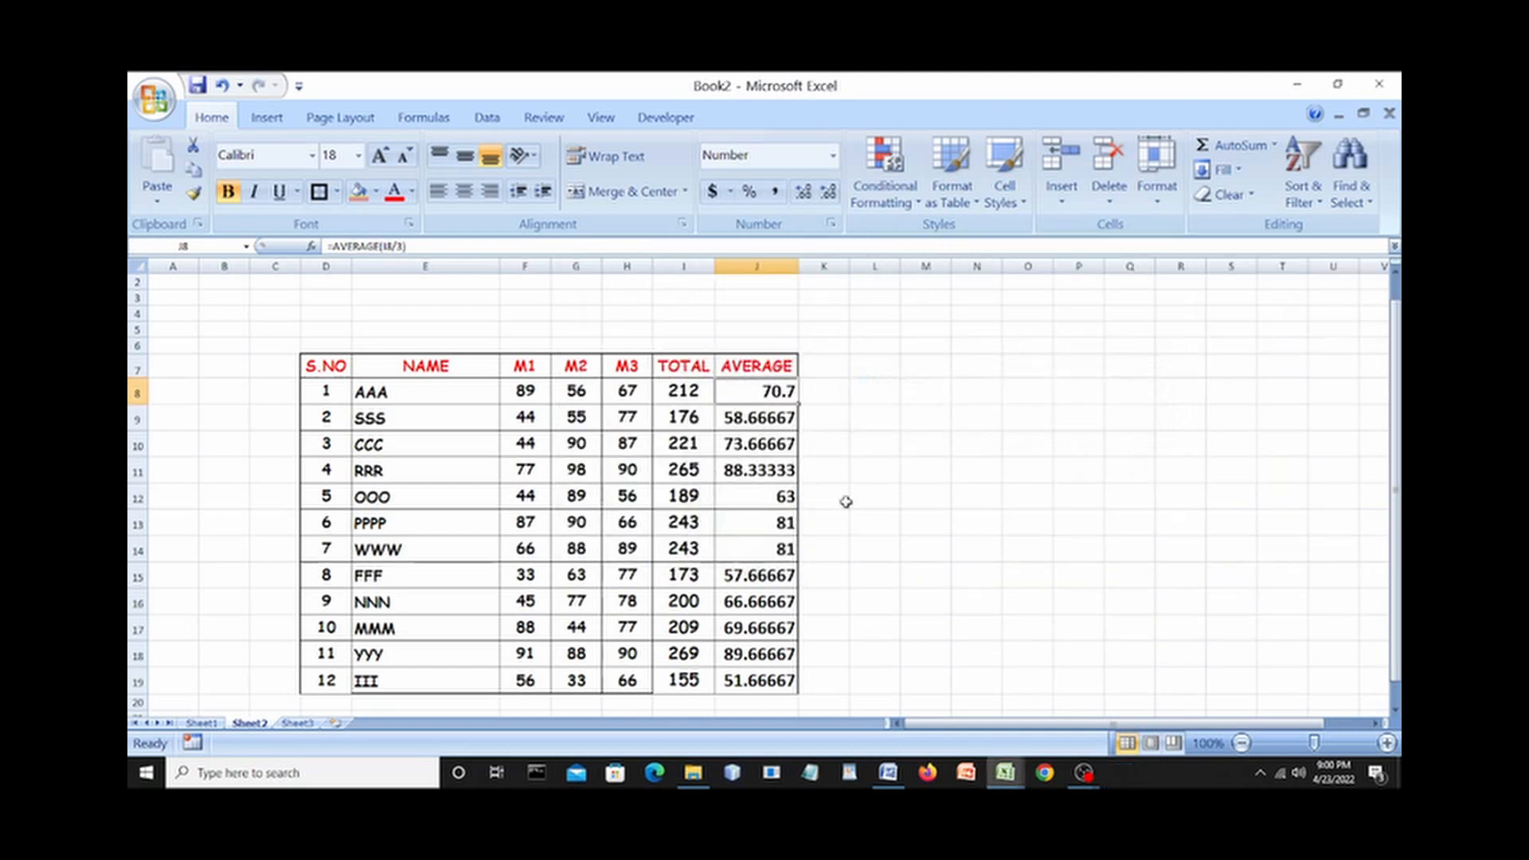
Format J9:J19 as Number with 1 decimal place, showing 58.7, 73.7, 88.3 and so on.
{"action": "left_click", "coordinate": [755, 412]}
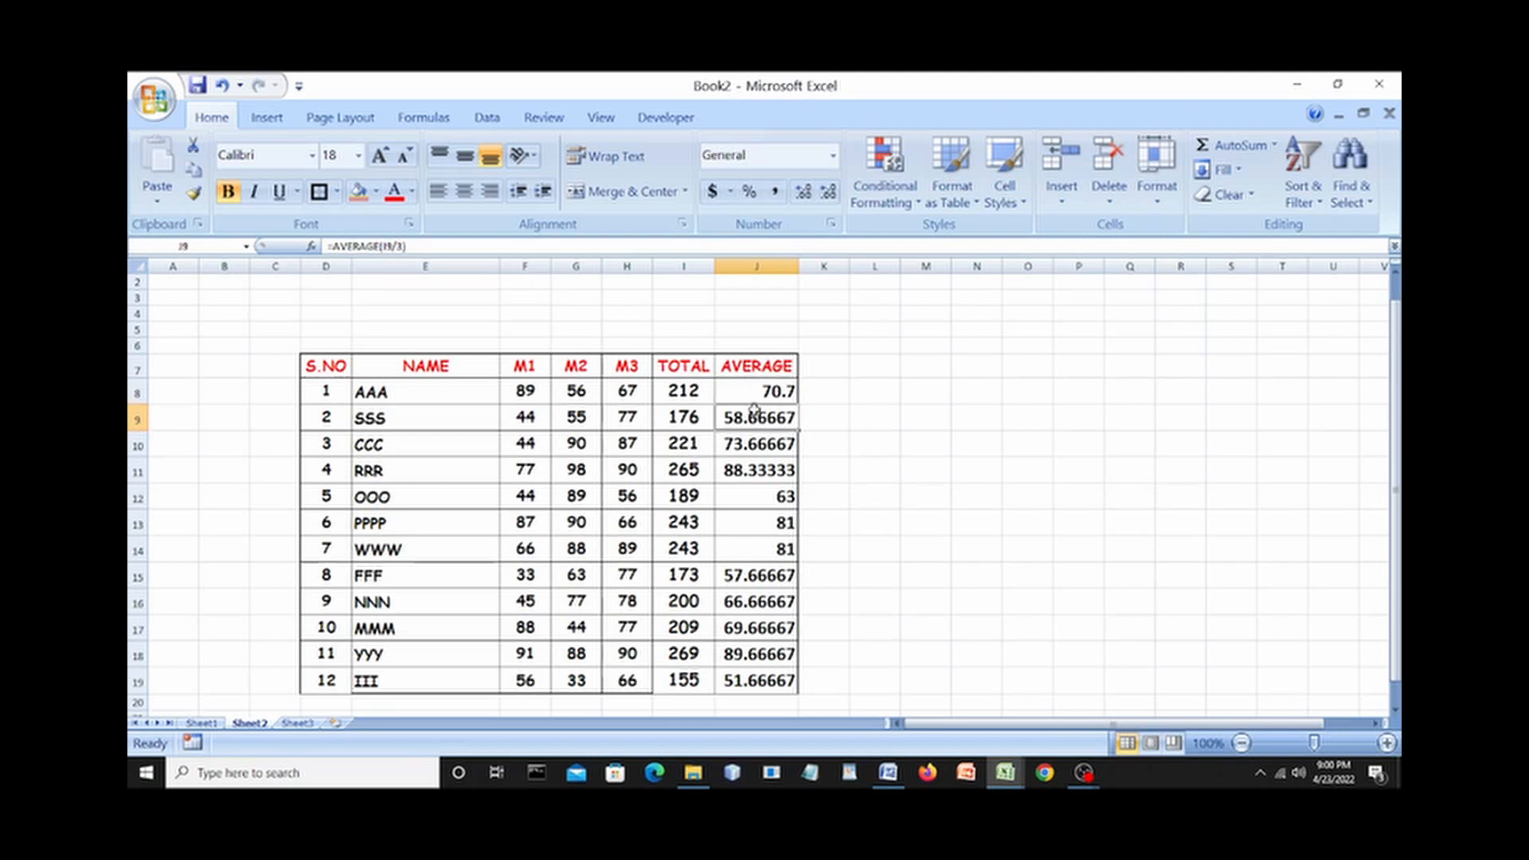
{"action": "key", "text": "shift+Down"}
{"action": "key", "text": "shift+Down"}
{"action": "key", "text": "shift+Down"}
{"action": "key", "text": "shift+Down"}
{"action": "key", "text": "shift+Down"}
{"action": "key", "text": "shift+Down"}
{"action": "key", "text": "shift+Down"}
{"action": "key", "text": "shift+Down"}
{"action": "key", "text": "shift+Down"}
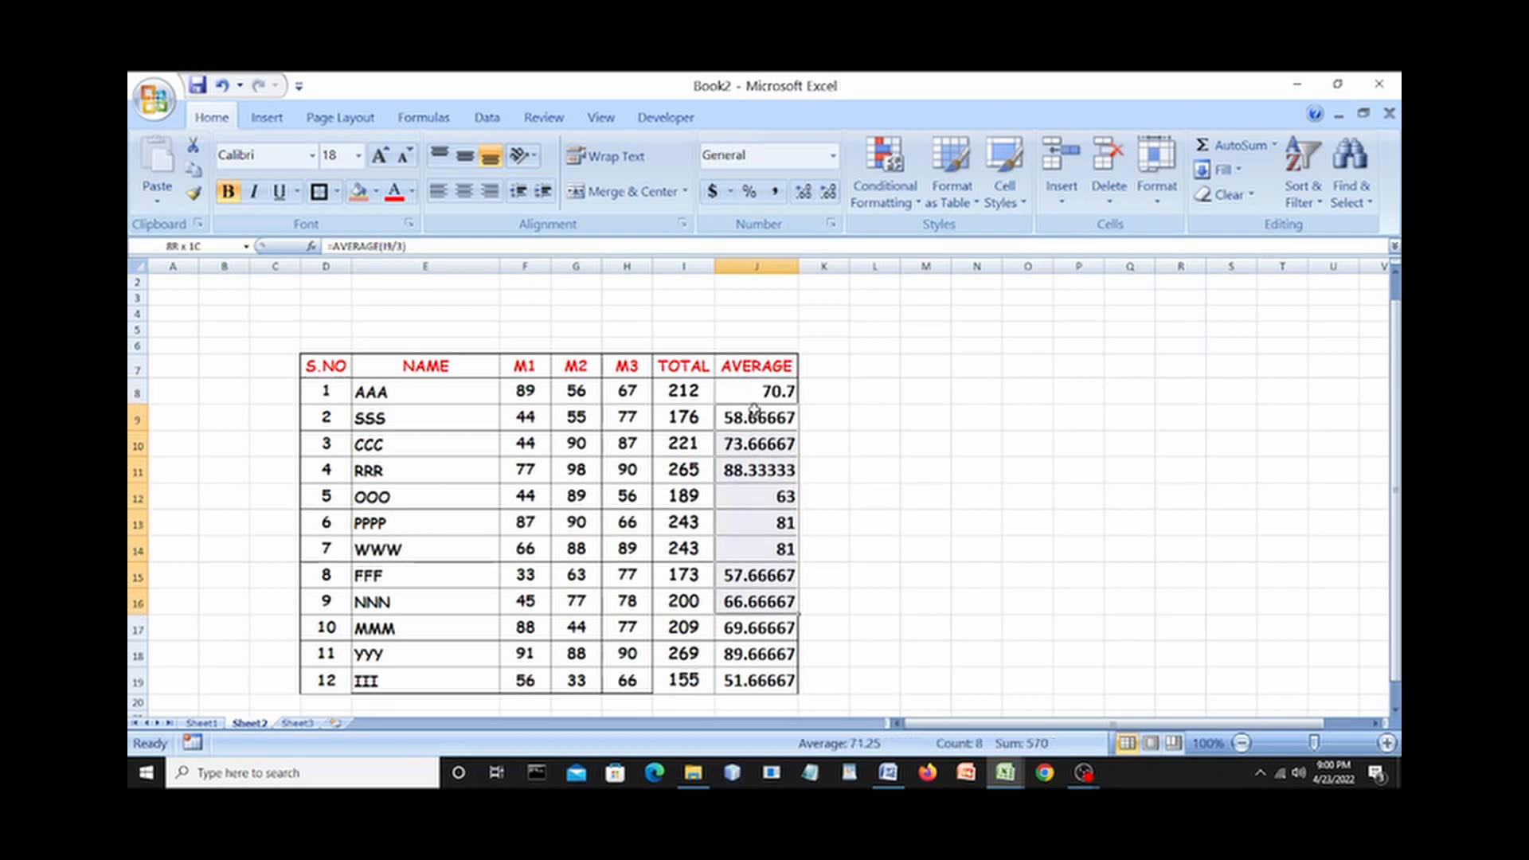
{"action": "key", "text": "shift+Down"}
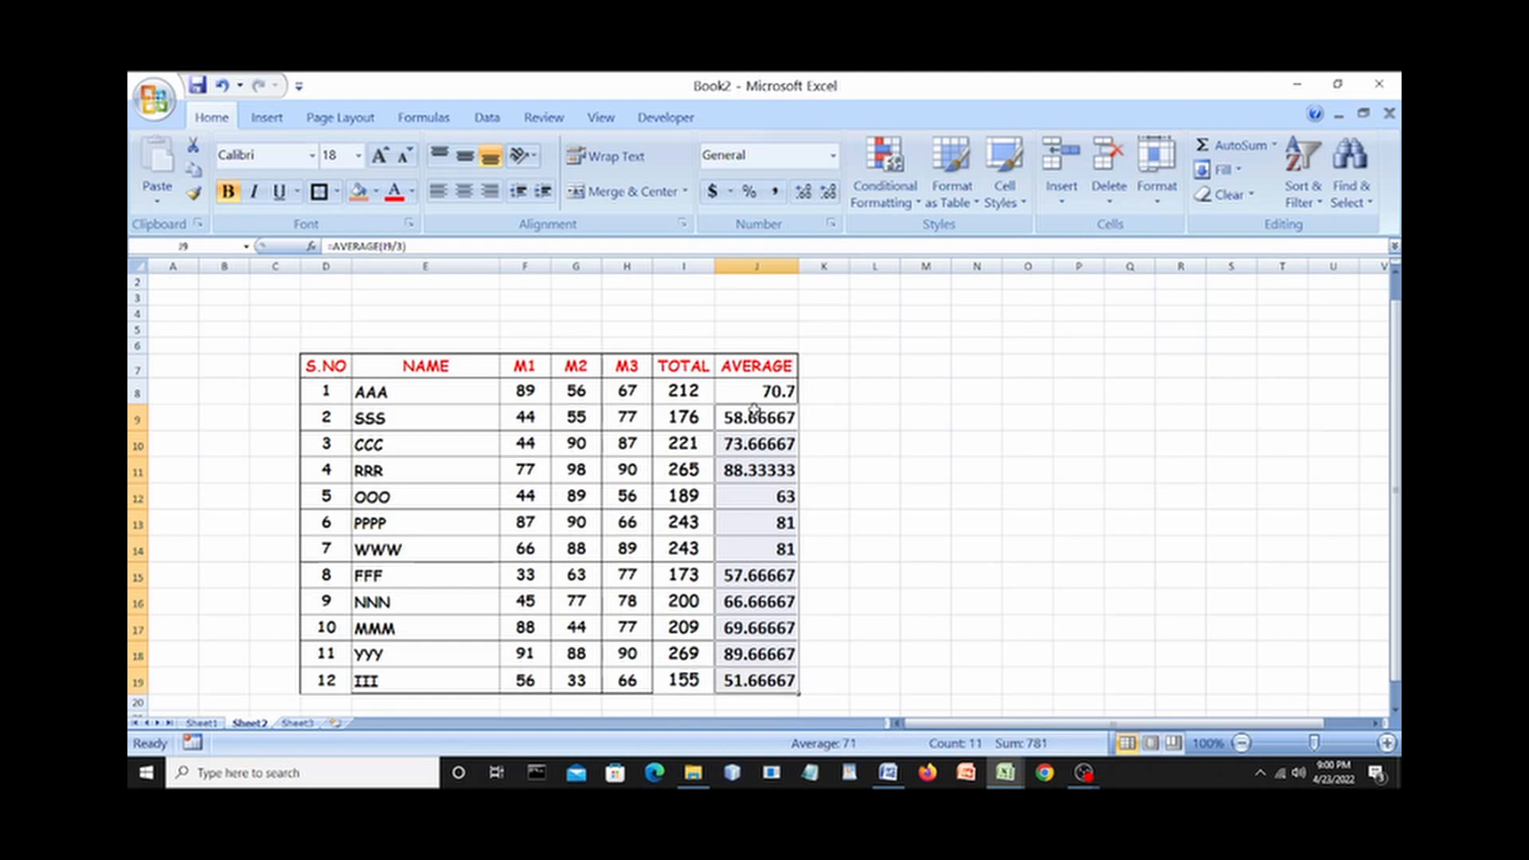
{"action": "right_click", "coordinate": [753, 413]}
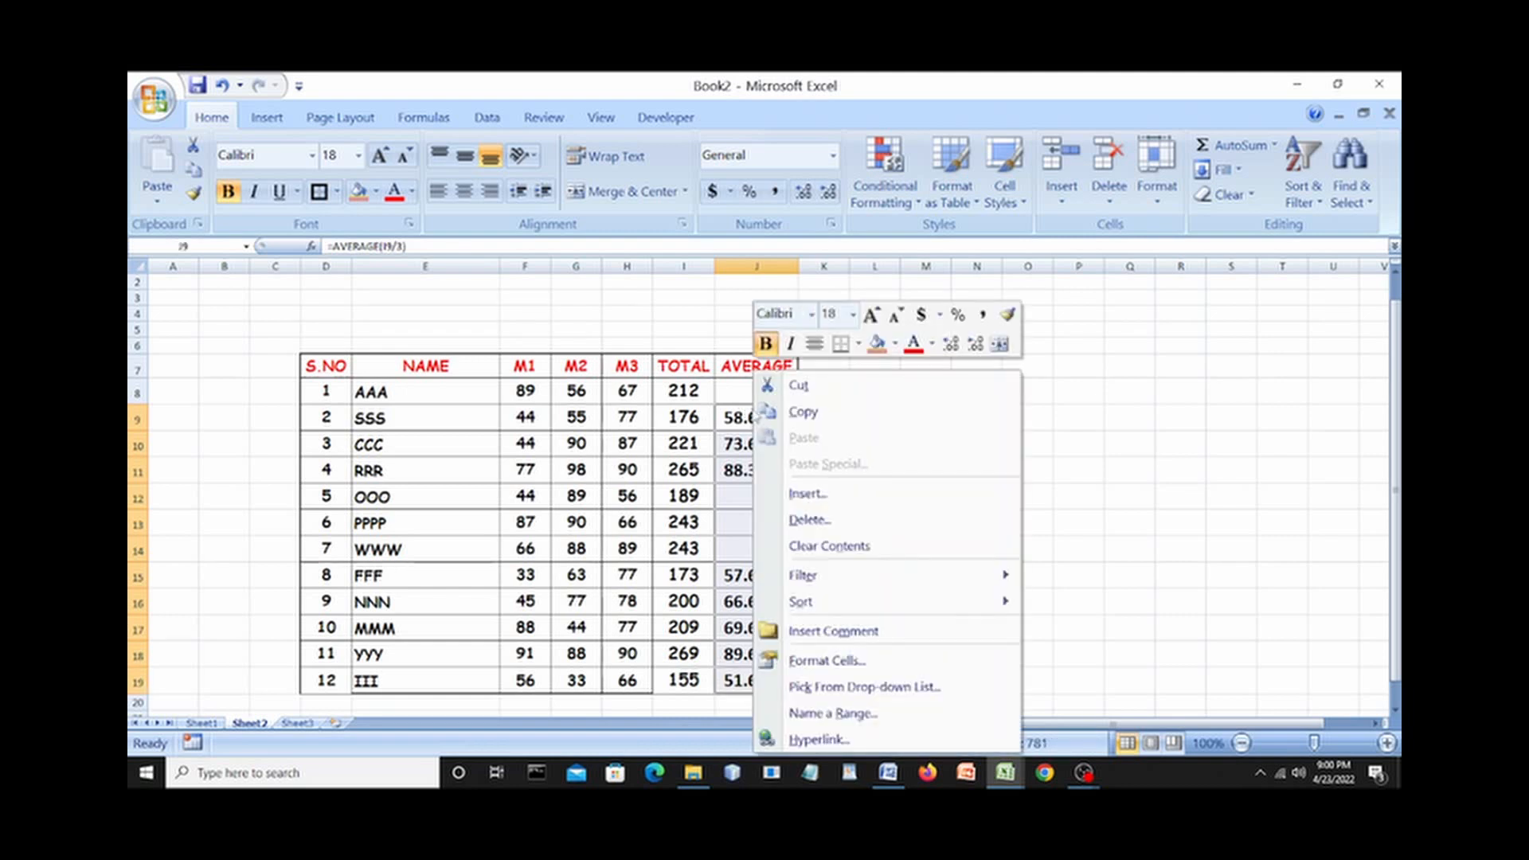
{"action": "left_click", "coordinate": [838, 663]}
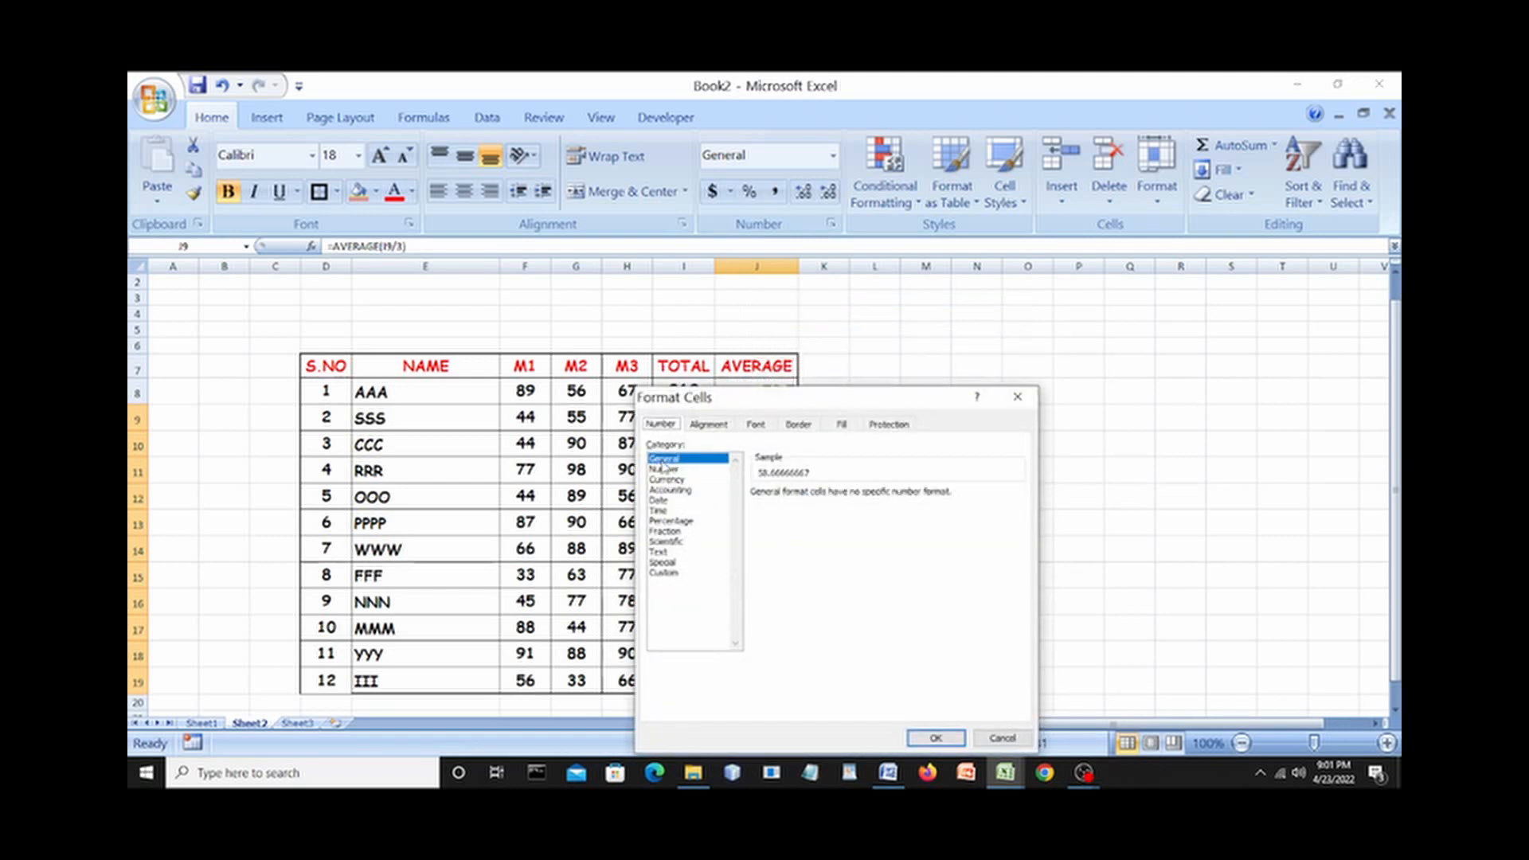
{"action": "left_click", "coordinate": [665, 470]}
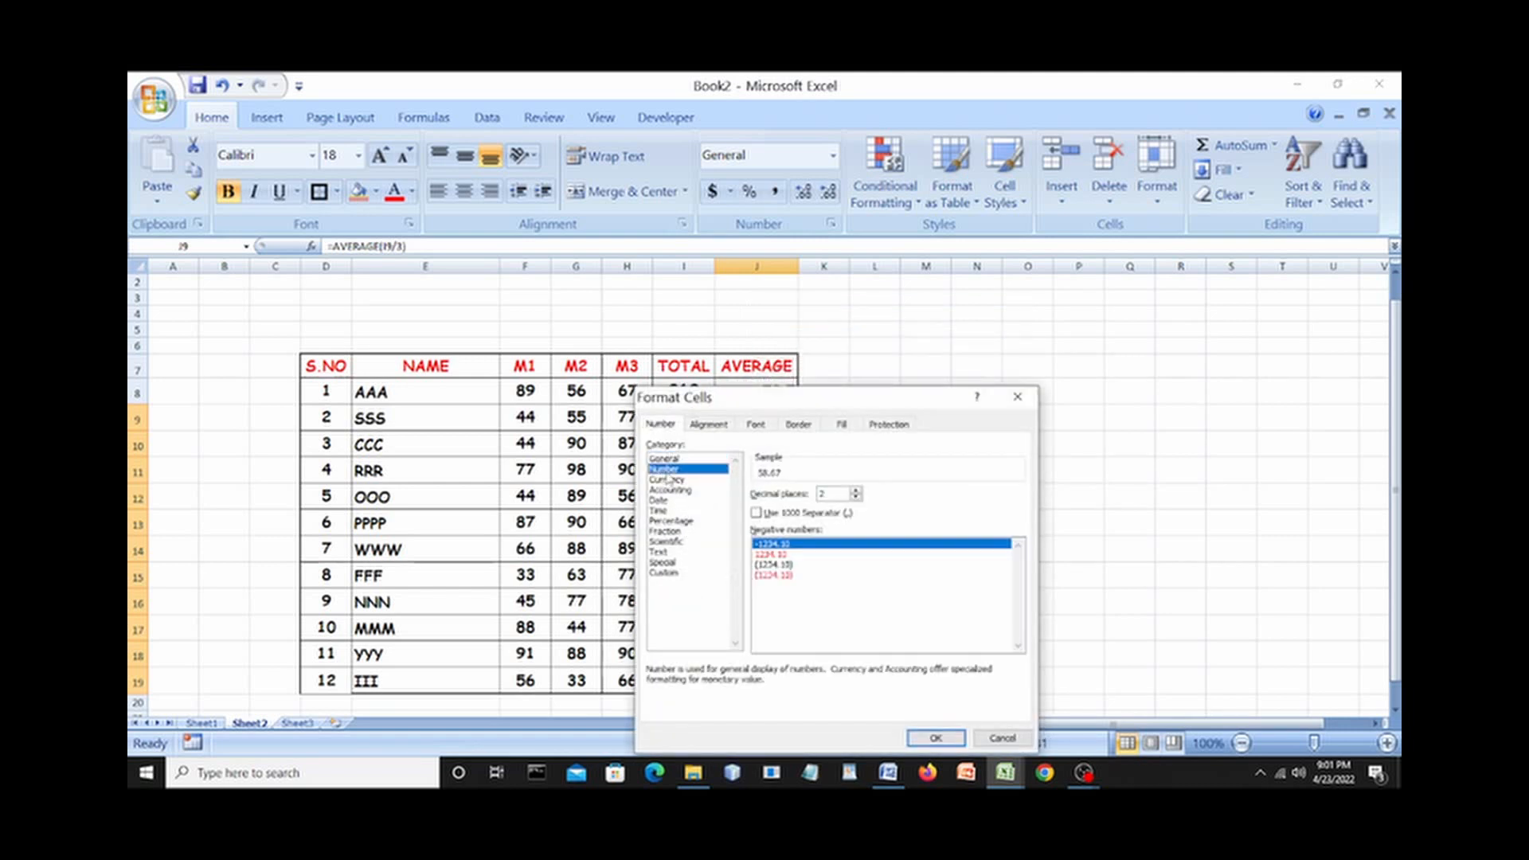
{"action": "left_click", "coordinate": [856, 498]}
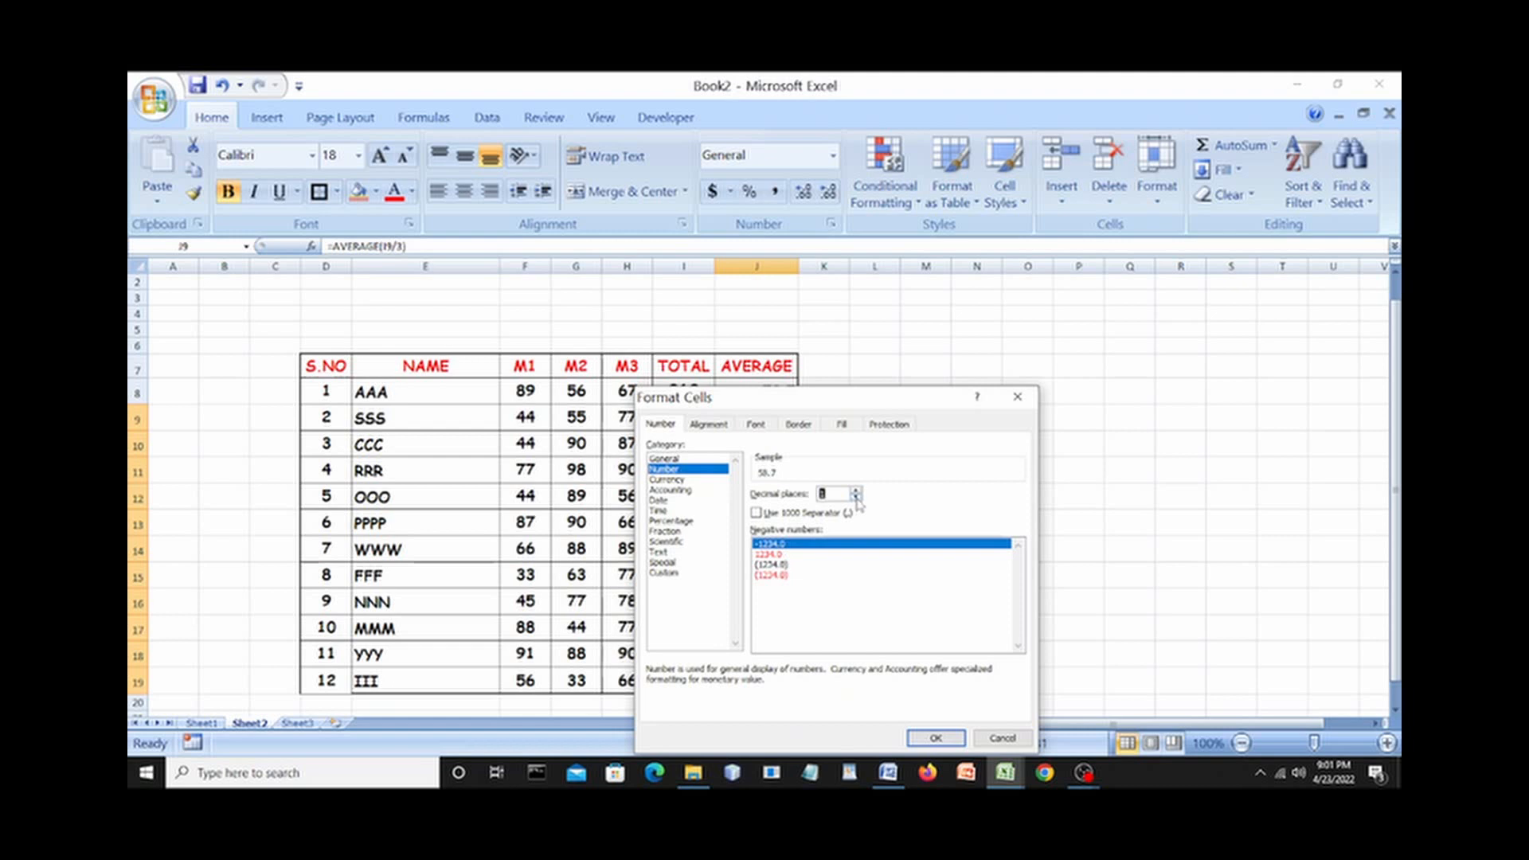
{"action": "left_click_drag", "start_coordinate": [829, 406], "coordinate": [1017, 360]}
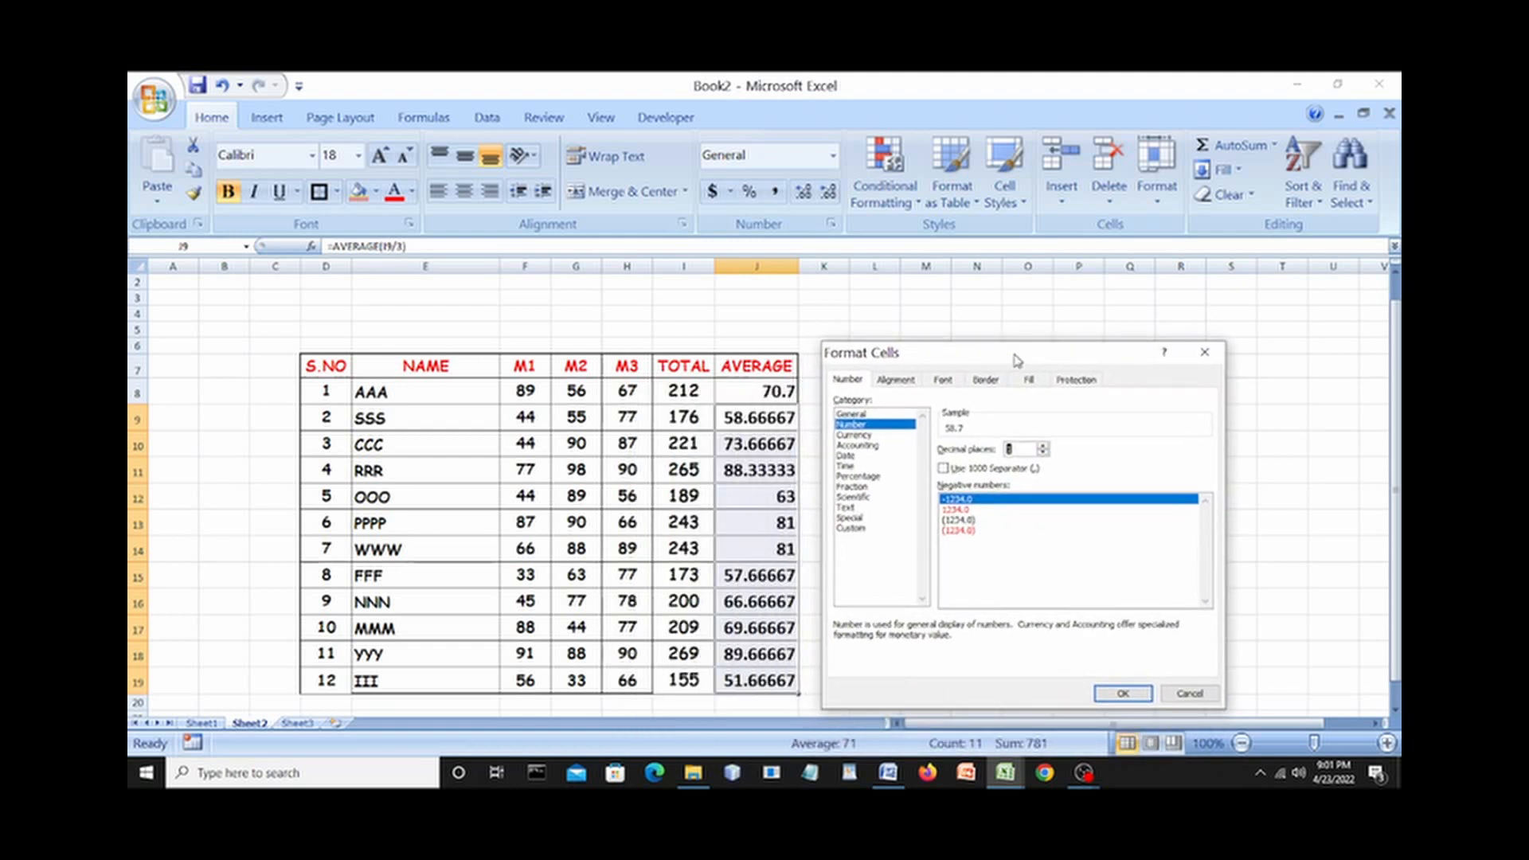
{"action": "left_click", "coordinate": [1124, 694]}
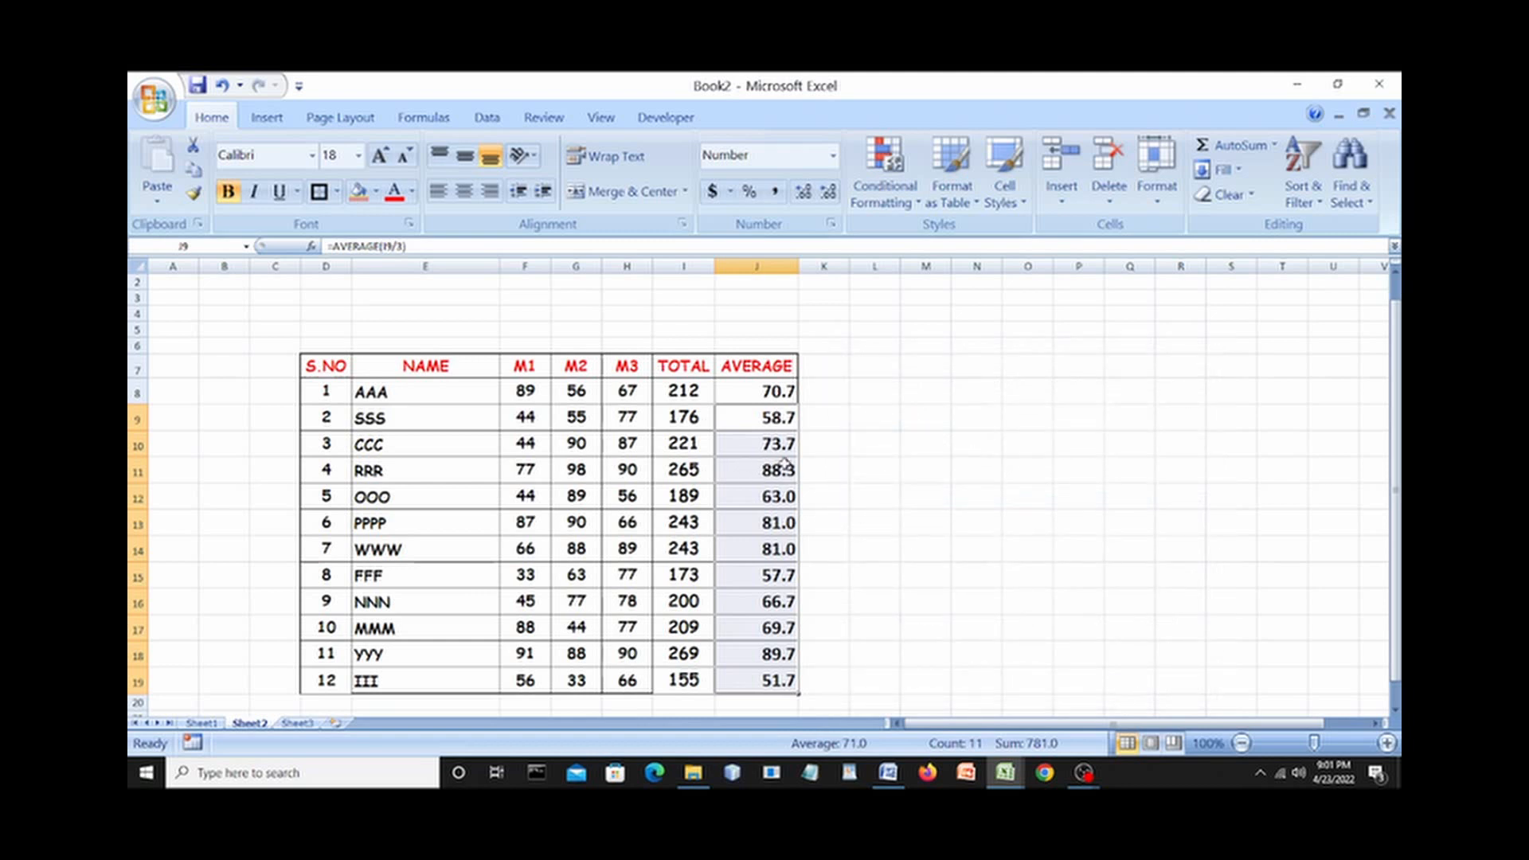
Center the J8:J19 averages horizontally and vertically with Center and Middle Align.
{"action": "left_click_drag", "start_coordinate": [751, 392], "coordinate": [779, 675]}
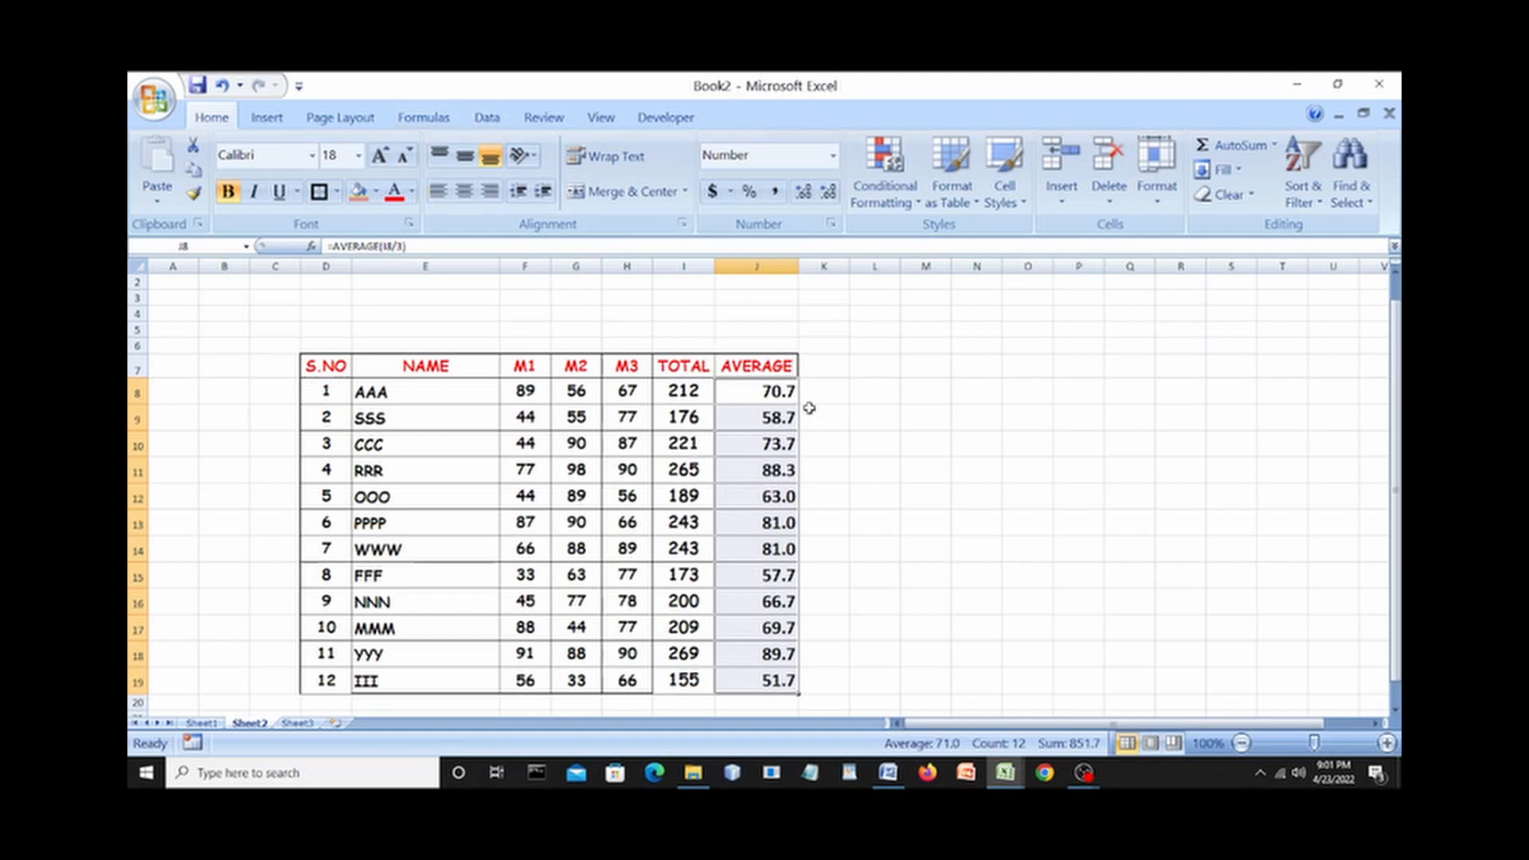
{"action": "left_click", "coordinate": [463, 191]}
{"action": "left_click", "coordinate": [464, 156]}
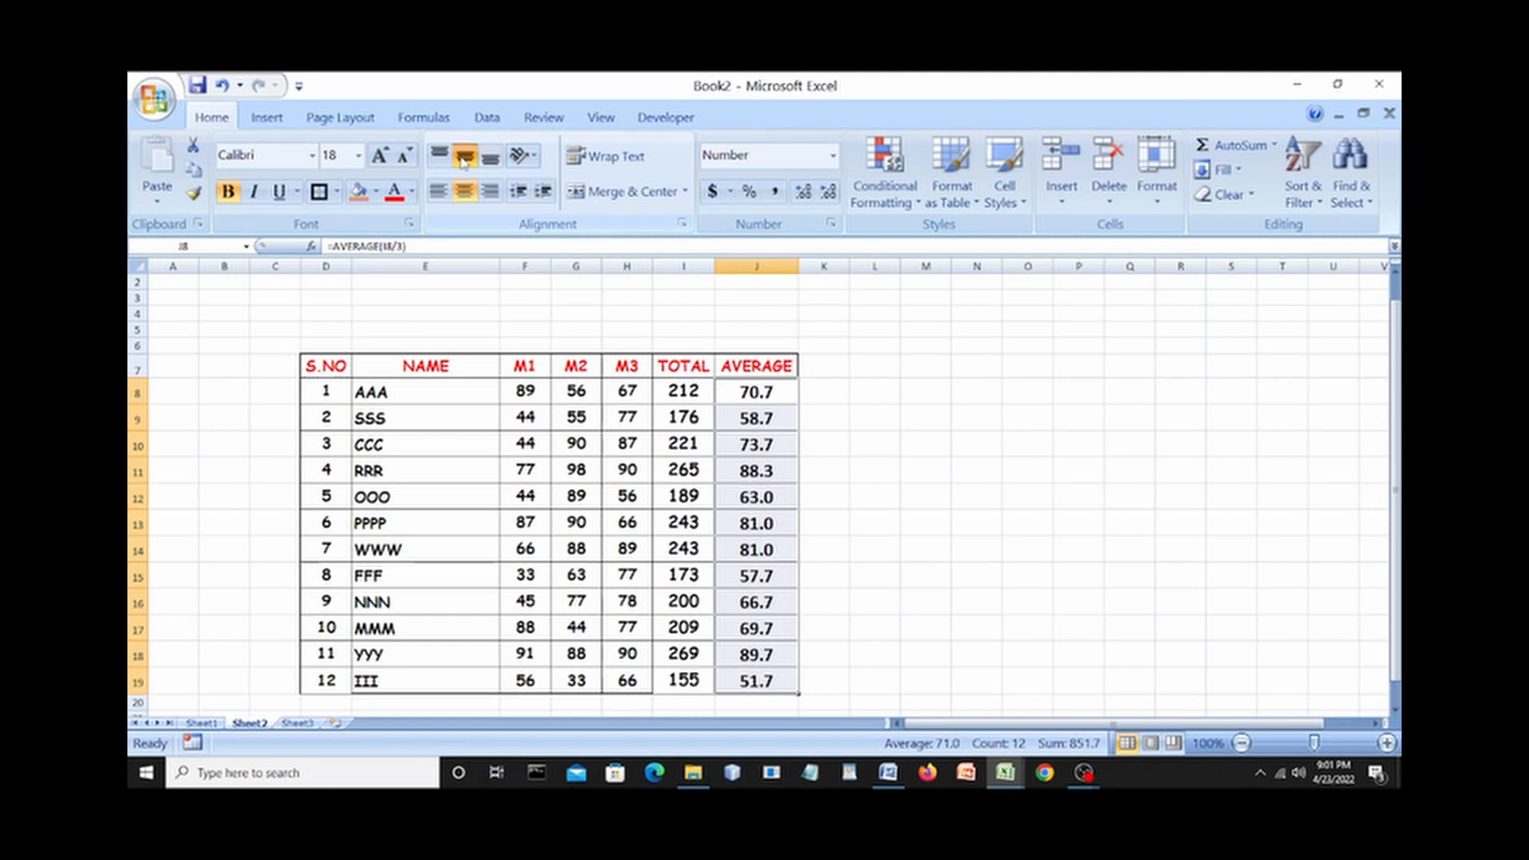
{"action": "left_click", "coordinate": [998, 385]}
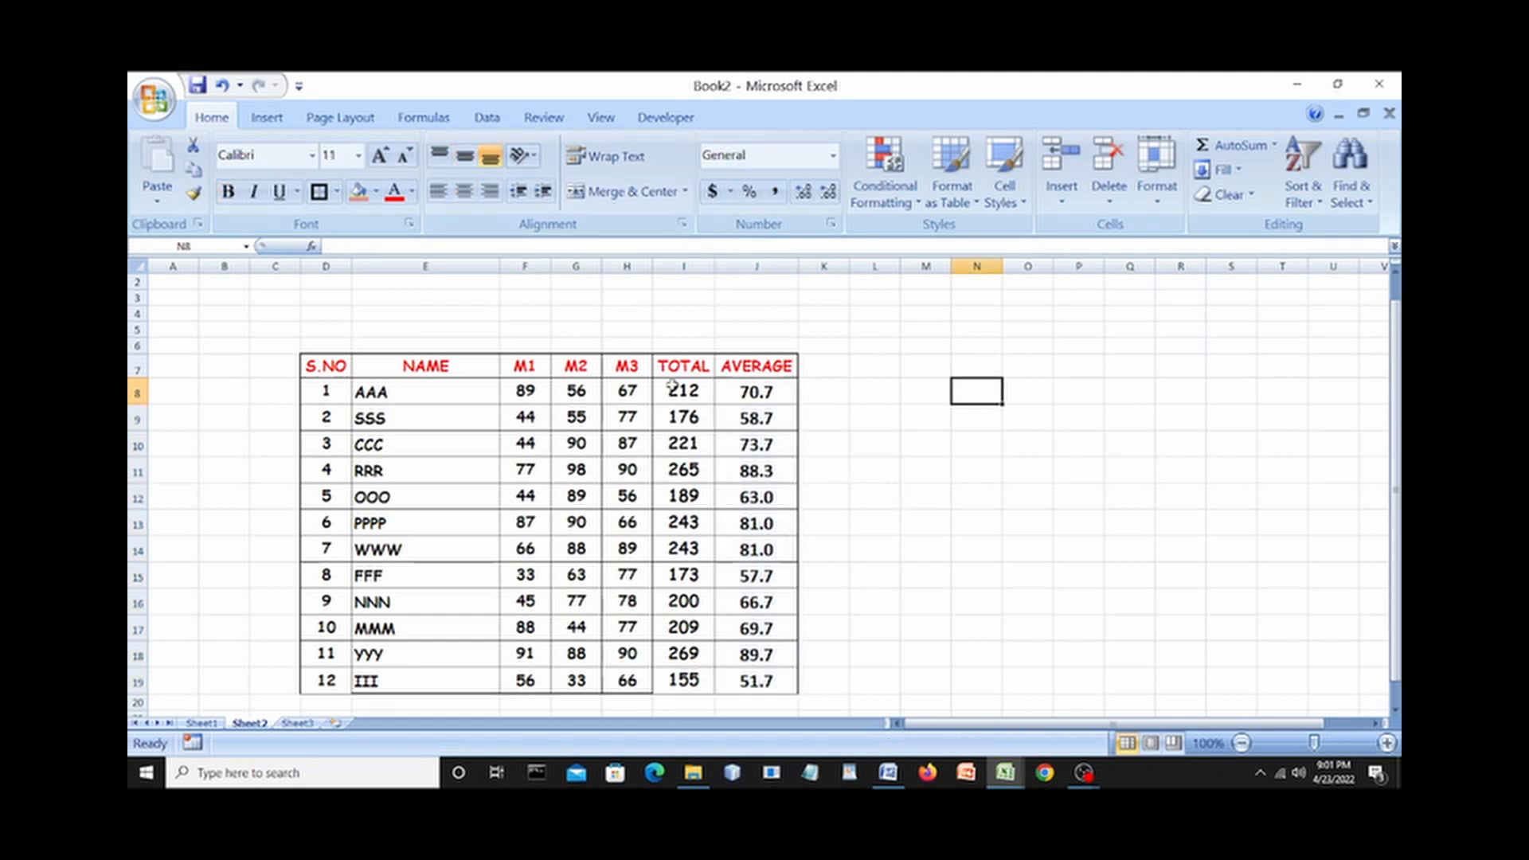